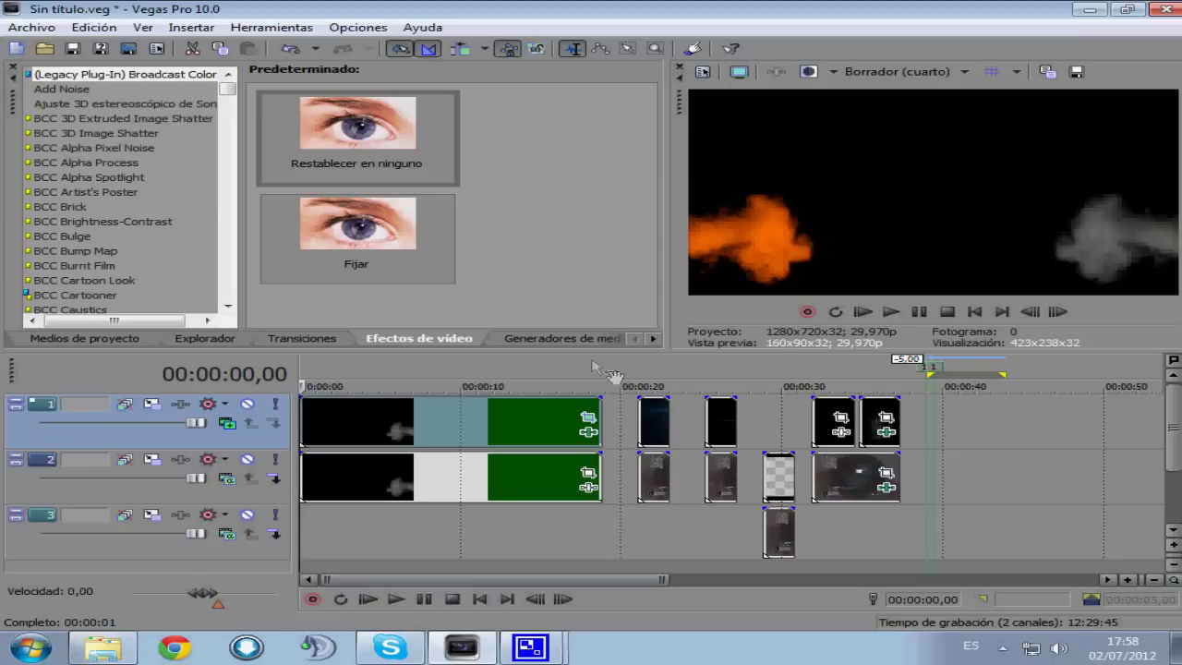
Open the Efectos de Video folder of Pack Edit By.iTecnho in an enlarged file window and look through its clips.
left_click(389, 422)
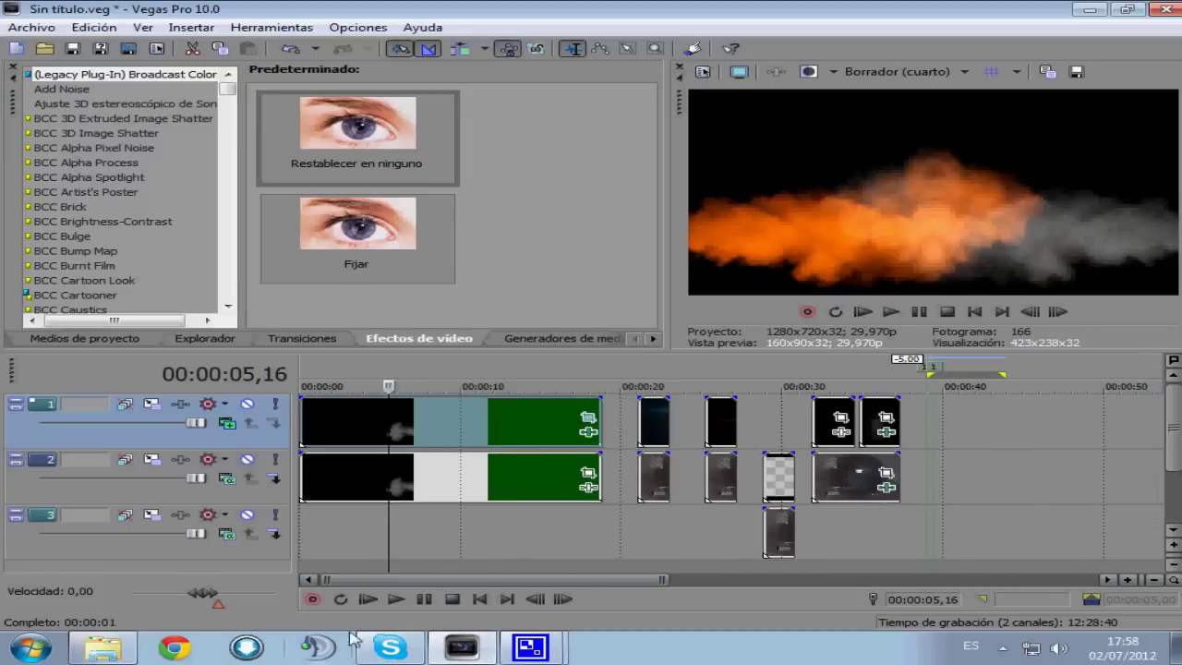
left_click(106, 648)
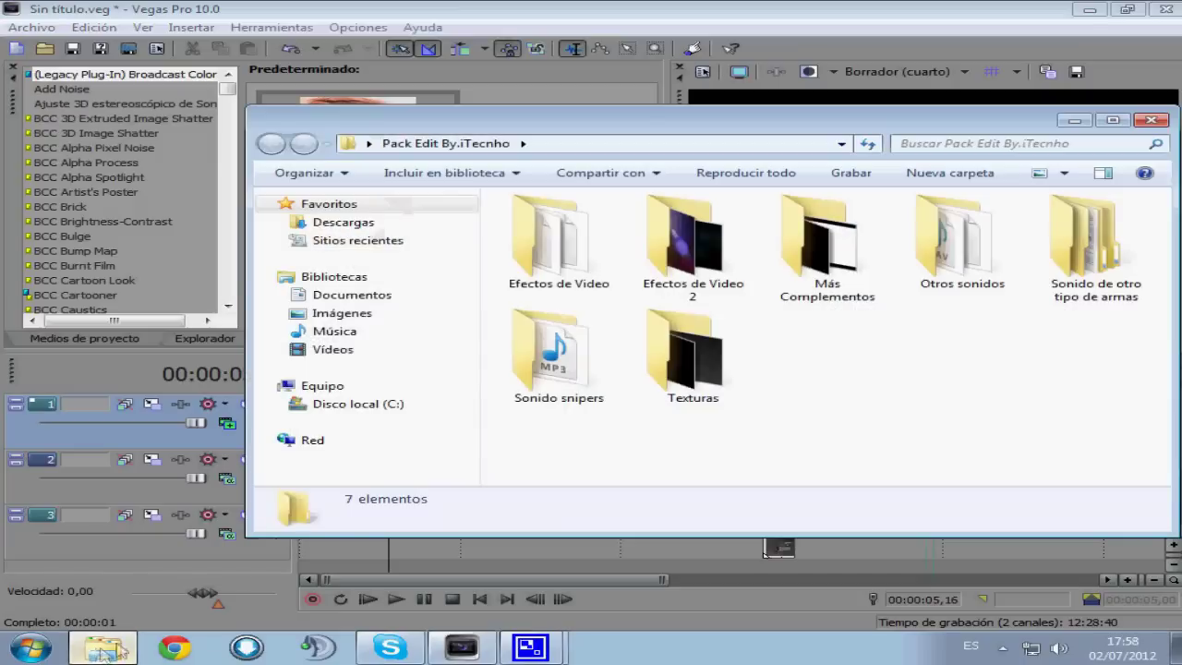
double_click(557, 277)
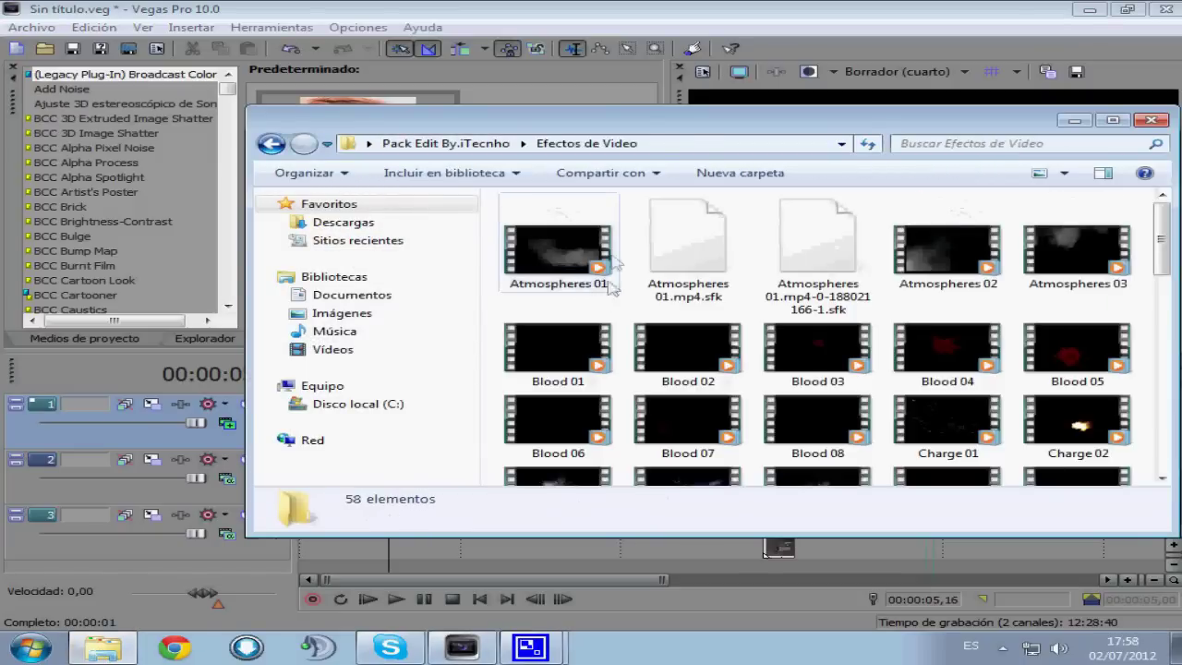
left_click_drag(699, 124, 524, 116)
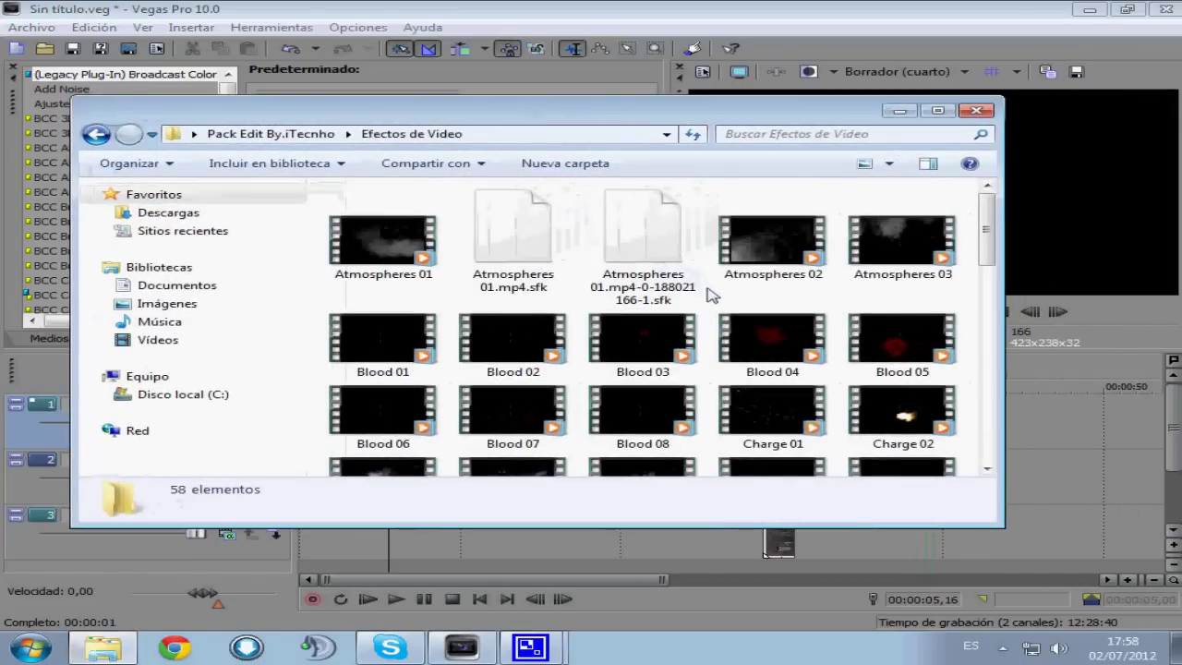
double_click(760, 113)
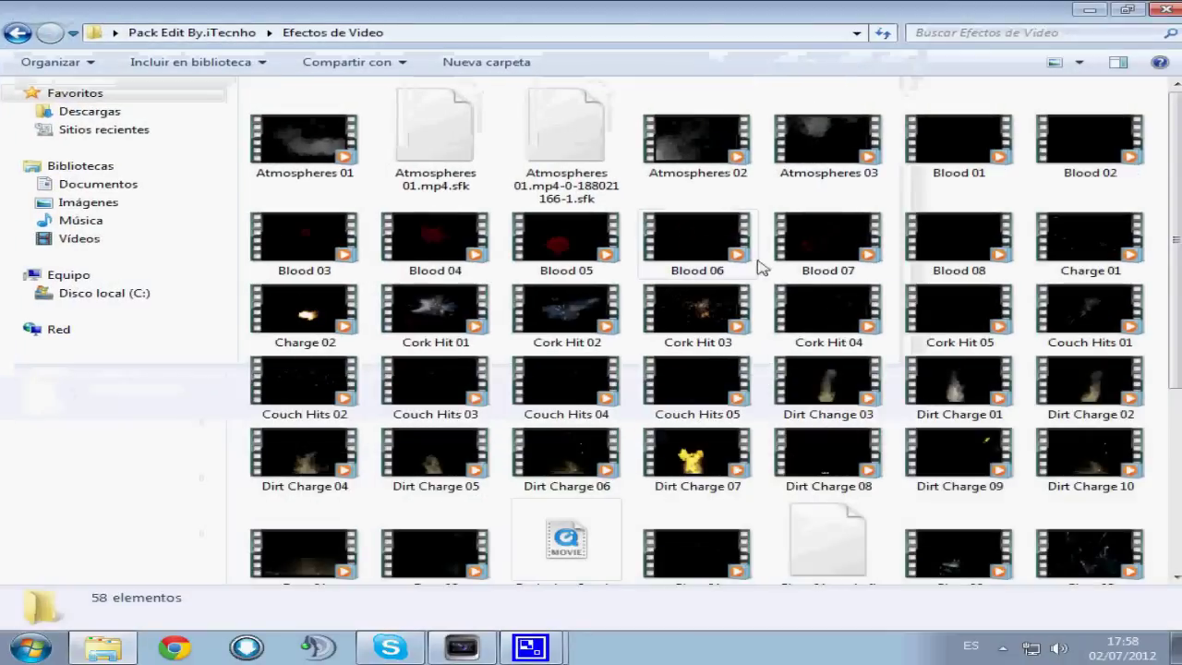
scroll(775, 277, "down", 4)
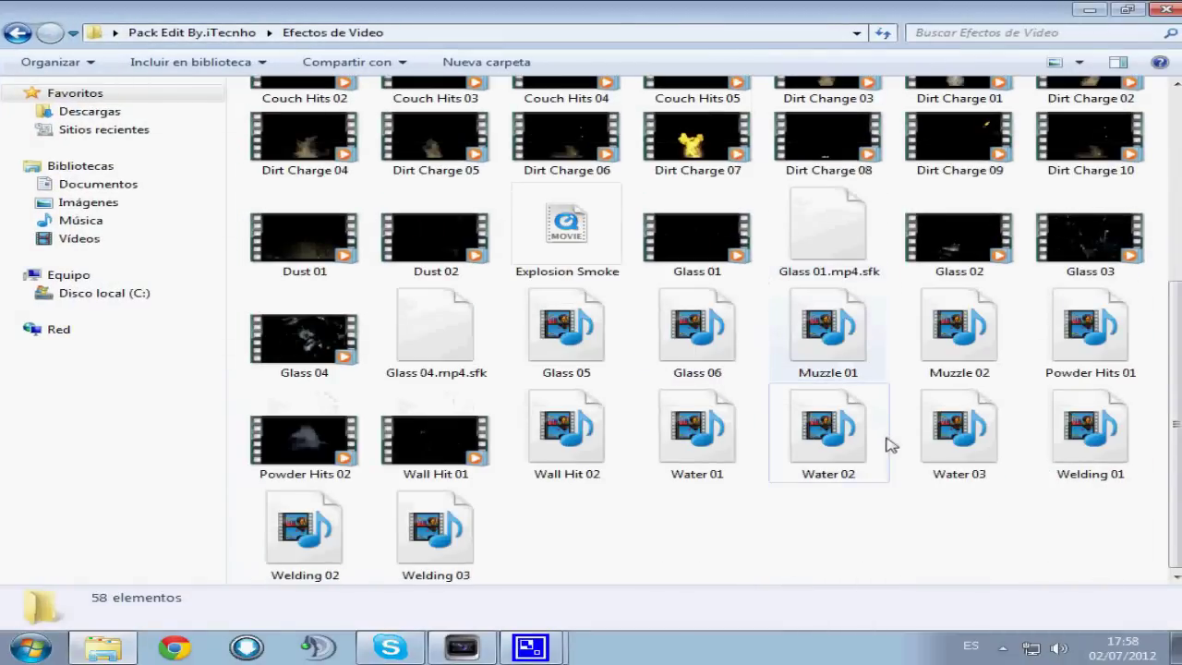
scroll(888, 445, "up", 5)
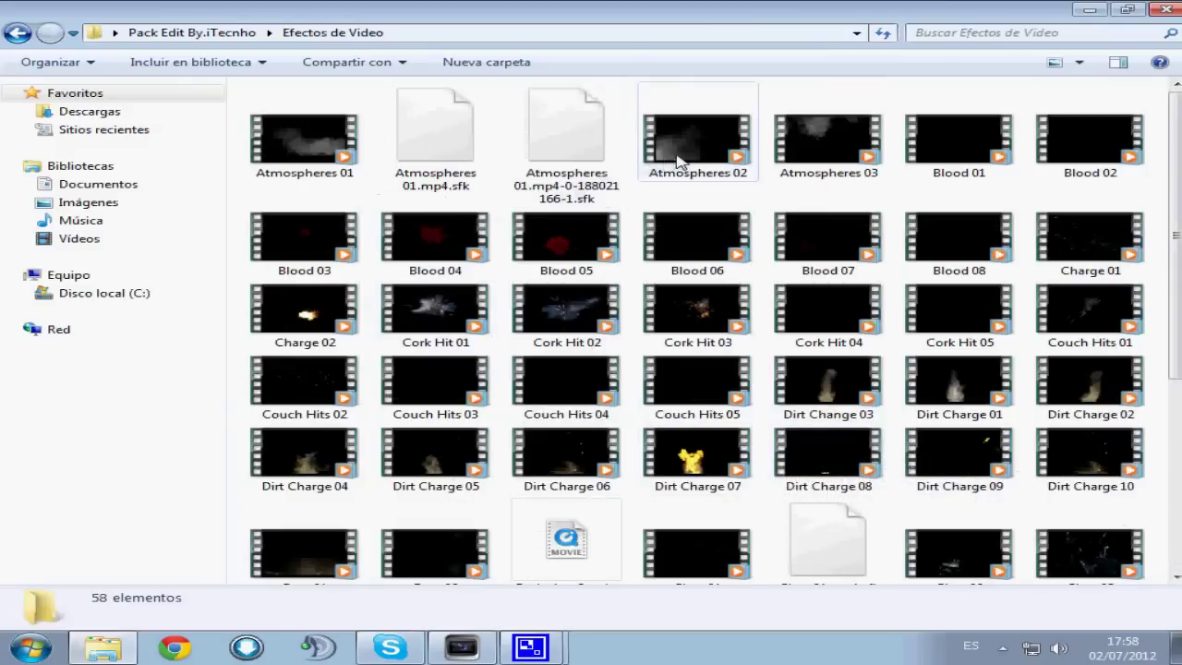
Play the Atmospheres 01 clip in an enlarged media player window and return to Vegas Pro.
left_click(296, 137)
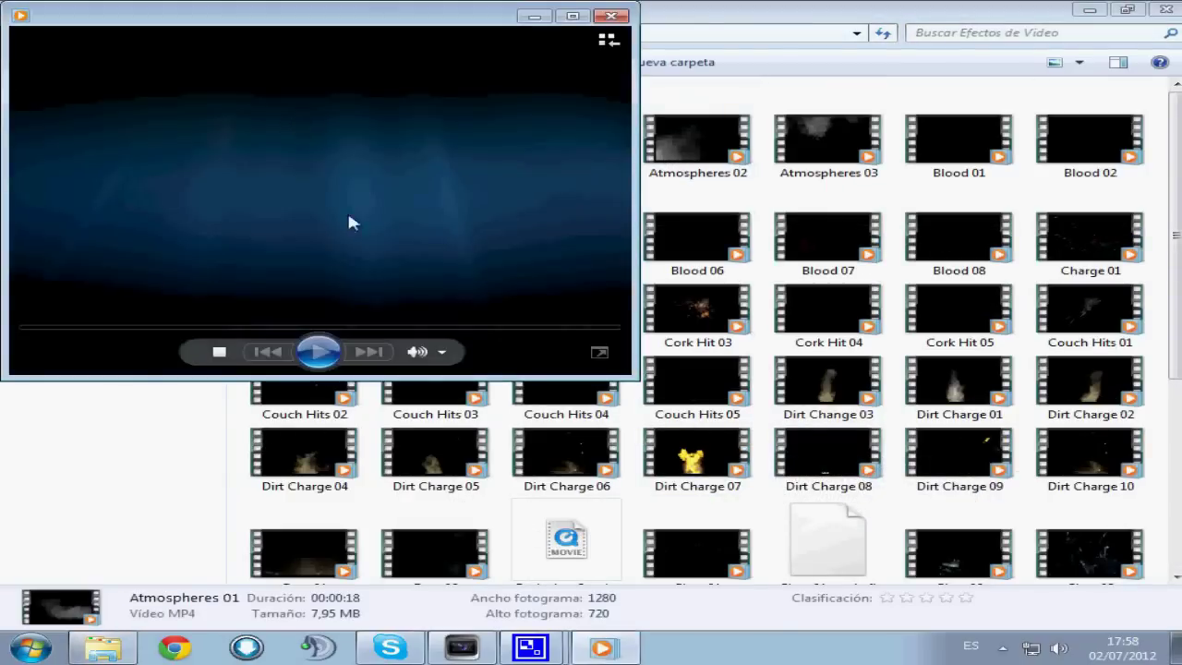
left_click_drag(448, 22, 617, 124)
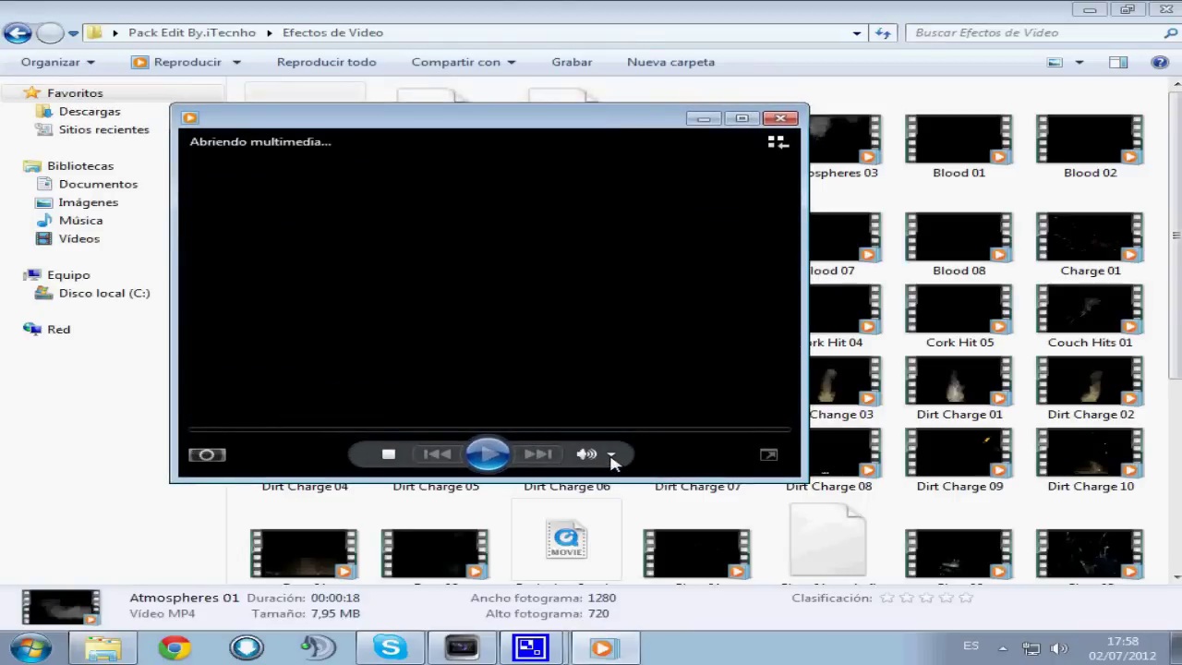
key("super+Up")
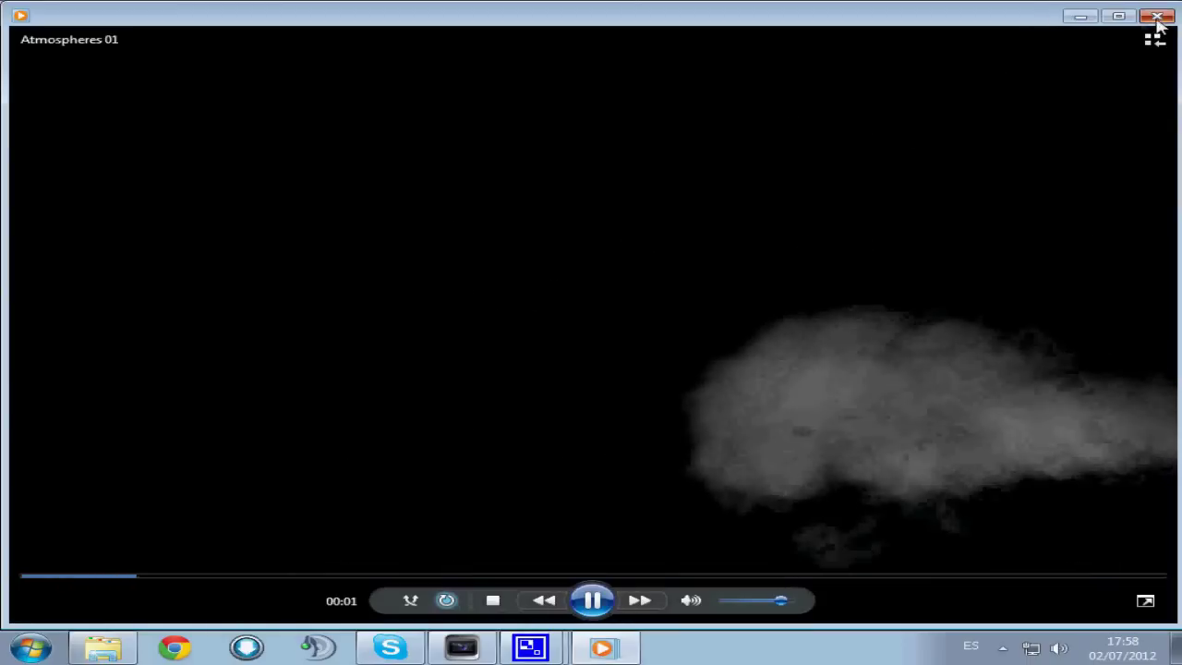
left_click(1082, 17)
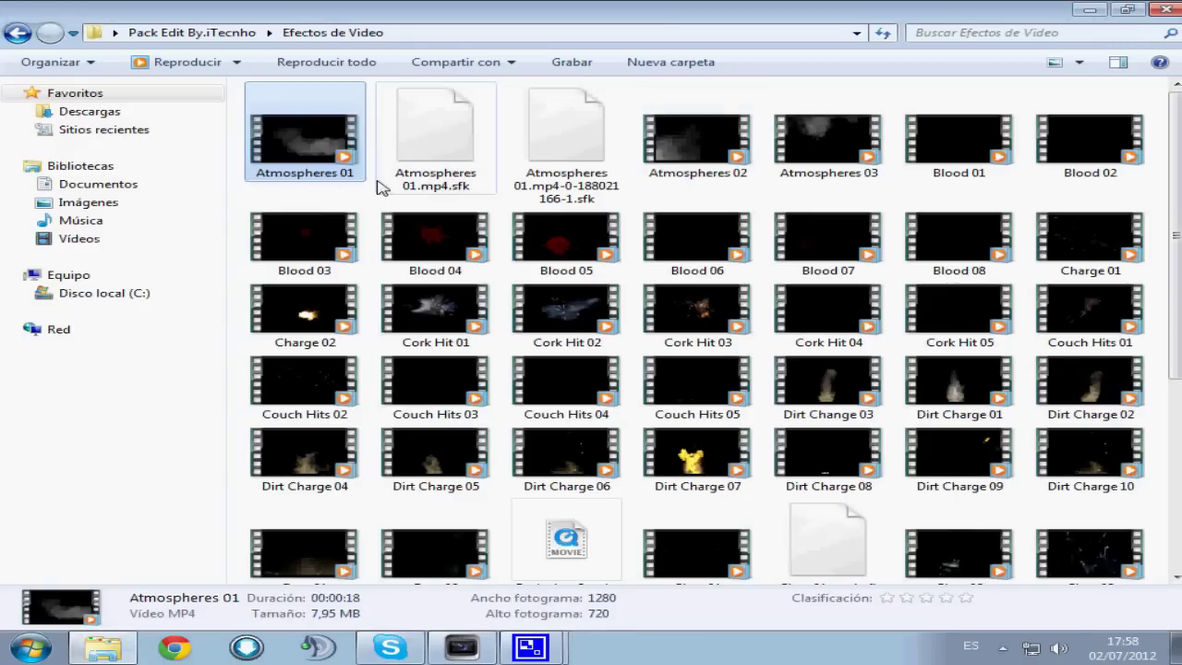
left_click(1089, 11)
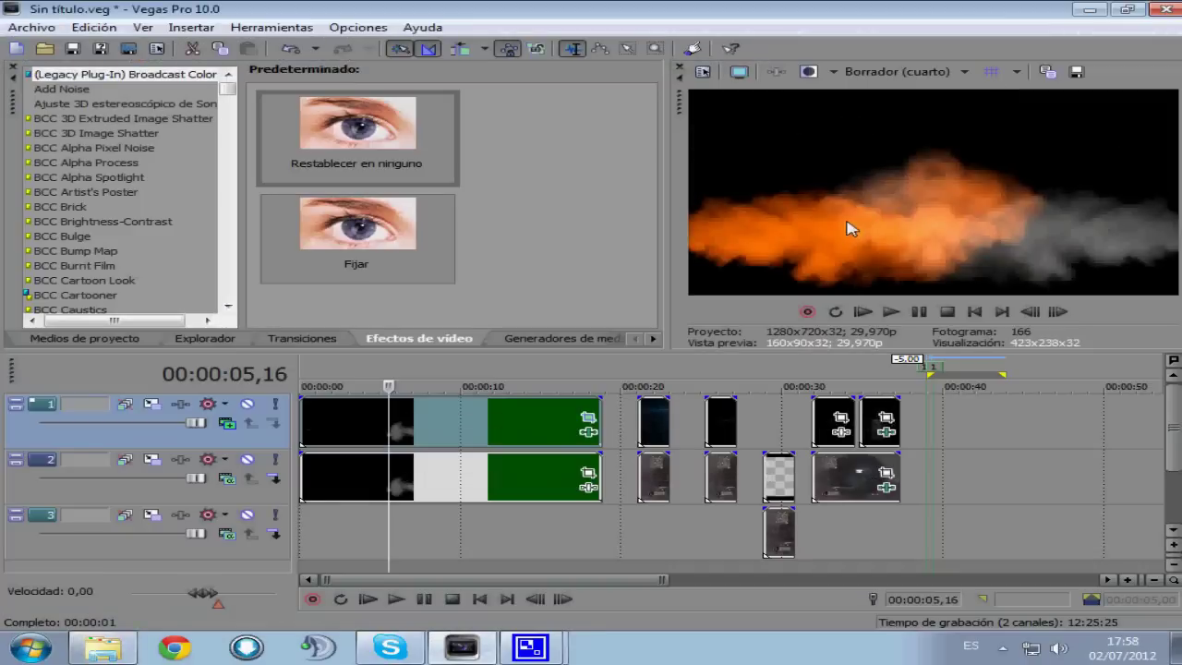
Enlarge the video preview area and zoom the timeline out so all clips take up less width.
left_click(308, 429)
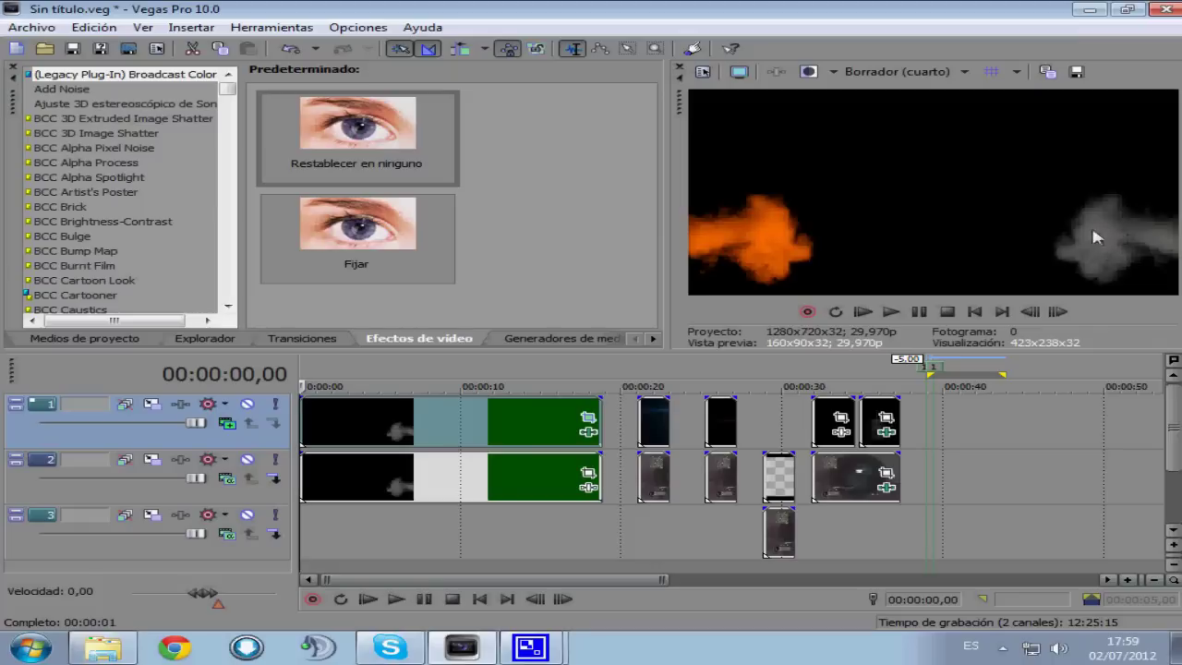
left_click_drag(670, 110, 491, 130)
left_click_drag(679, 359, 609, 431)
mouse_move(482, 581)
left_mouse_down()
mouse_move(533, 577)
mouse_move(501, 578)
left_mouse_up()
left_click_drag(573, 425, 570, 384)
left_click(375, 472)
scroll(386, 474, "down", 1)
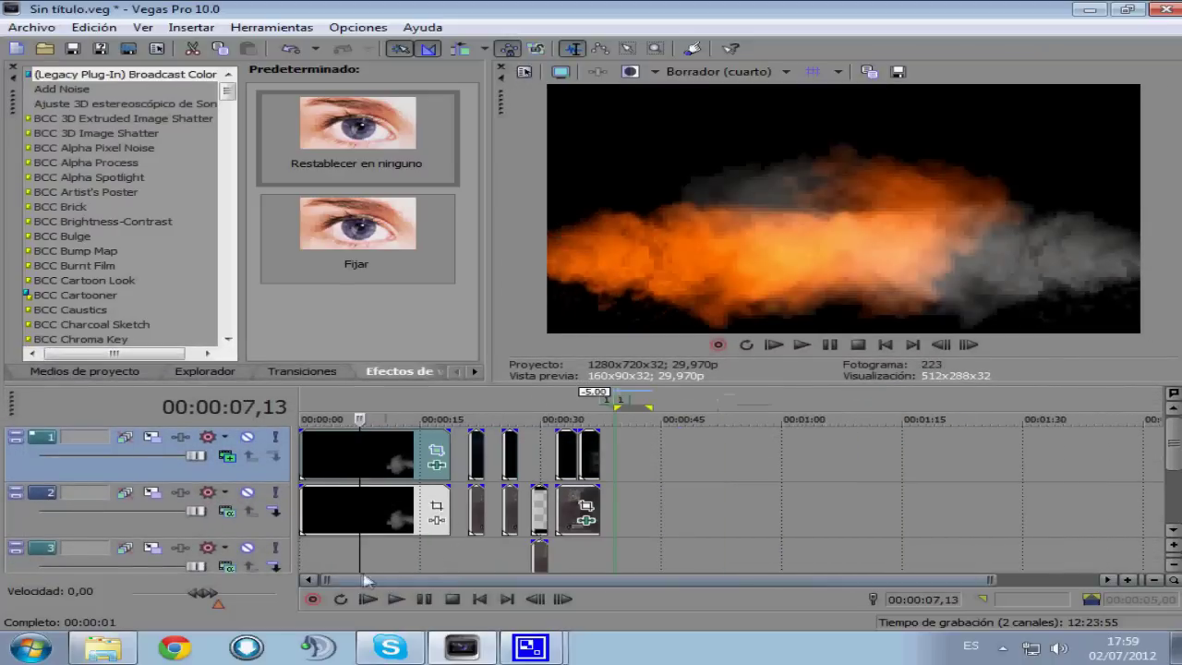
Play the orange and grey smoke composition from the start of the timeline to review the collision effect.
left_click(319, 450)
left_click(303, 459)
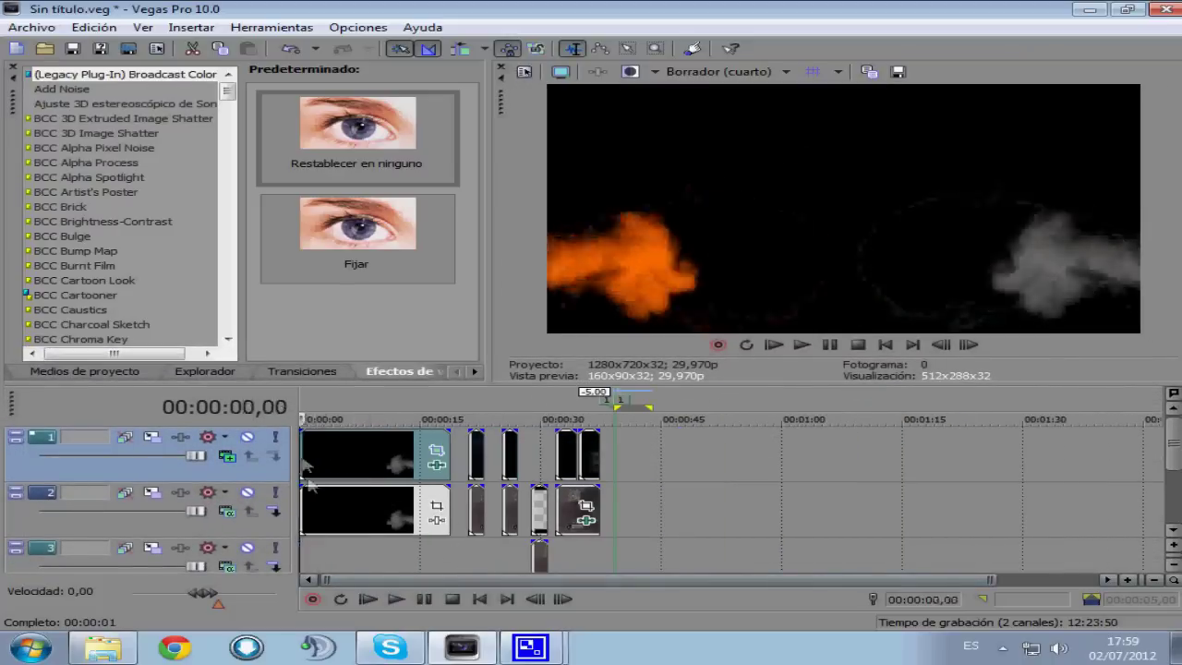
left_click(398, 599)
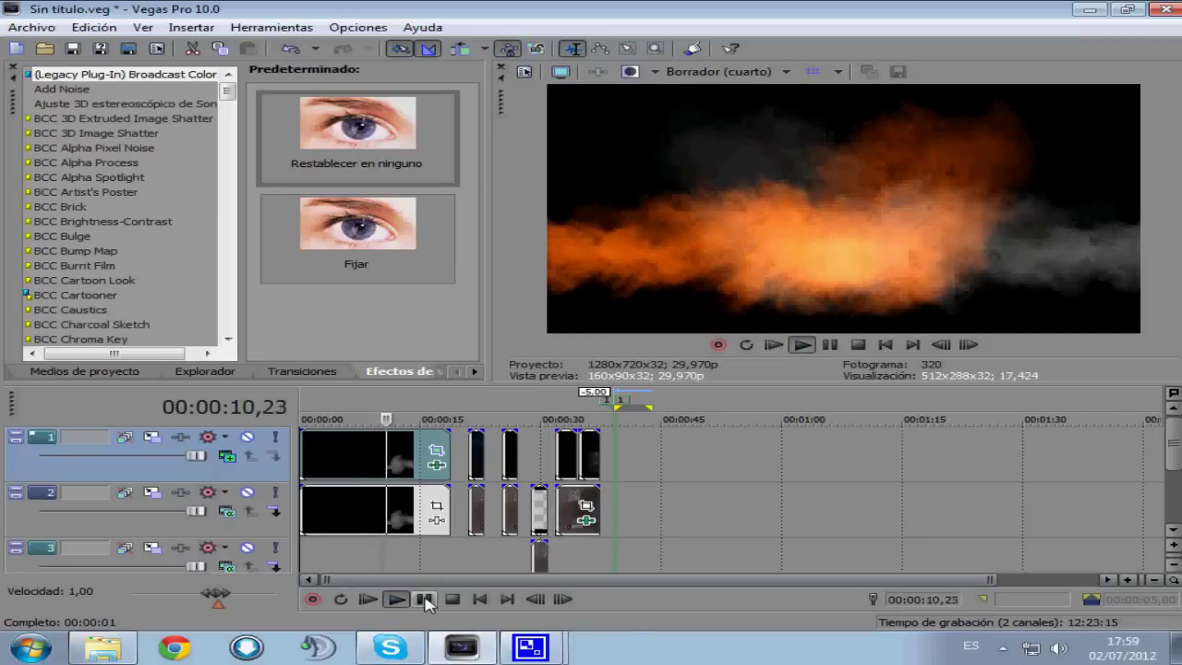
left_click(425, 600)
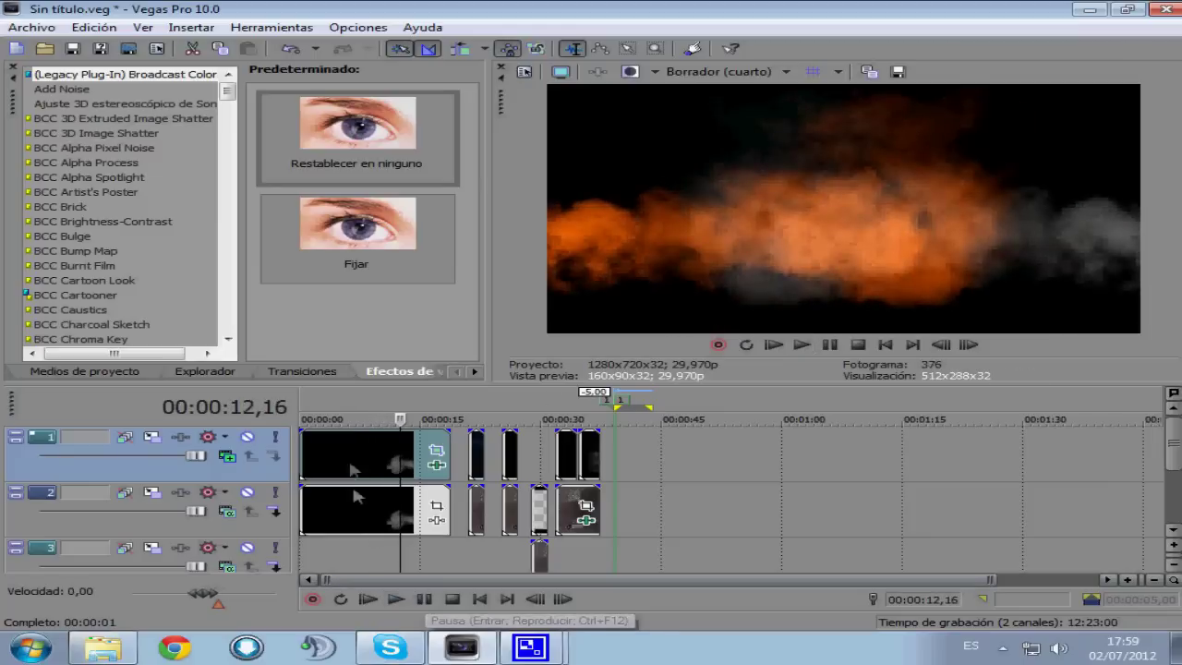
left_click(334, 459)
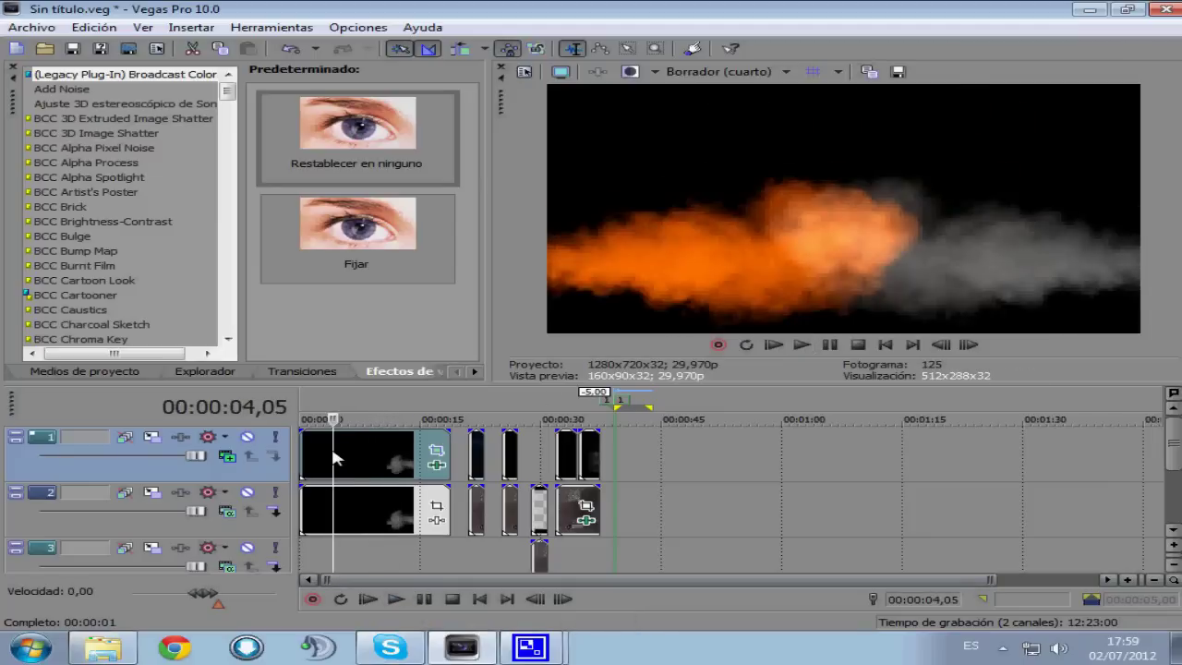
Copy the first smoke clip of track 2 and paste it into the empty part of track 1 at 00:01:15,23.
left_click(665, 447)
scroll(847, 443, "down", 1)
left_click(937, 451)
left_click(923, 451)
left_click(924, 450)
left_click(871, 456)
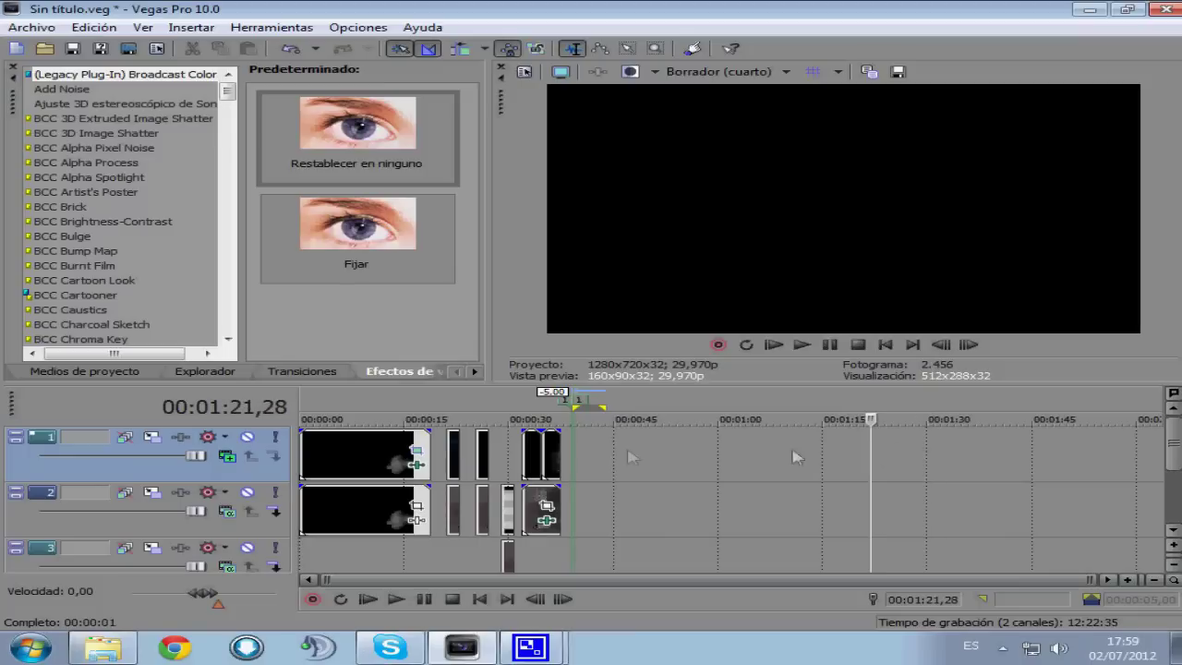
left_click(335, 446)
left_click(339, 494)
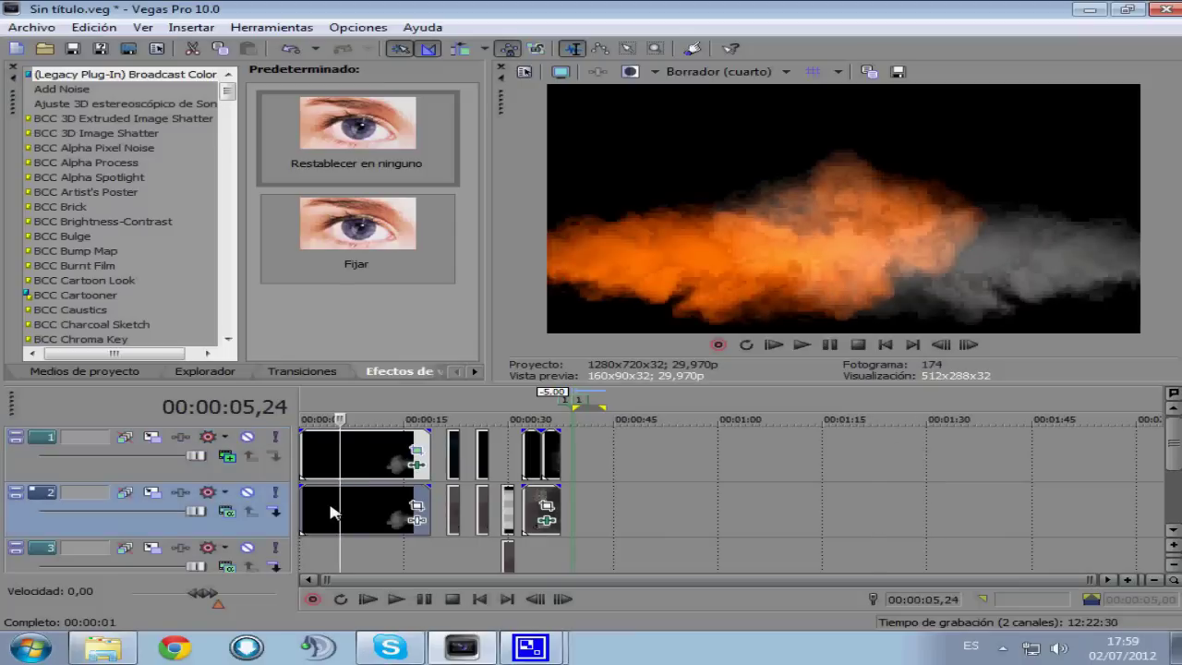
left_click(329, 510)
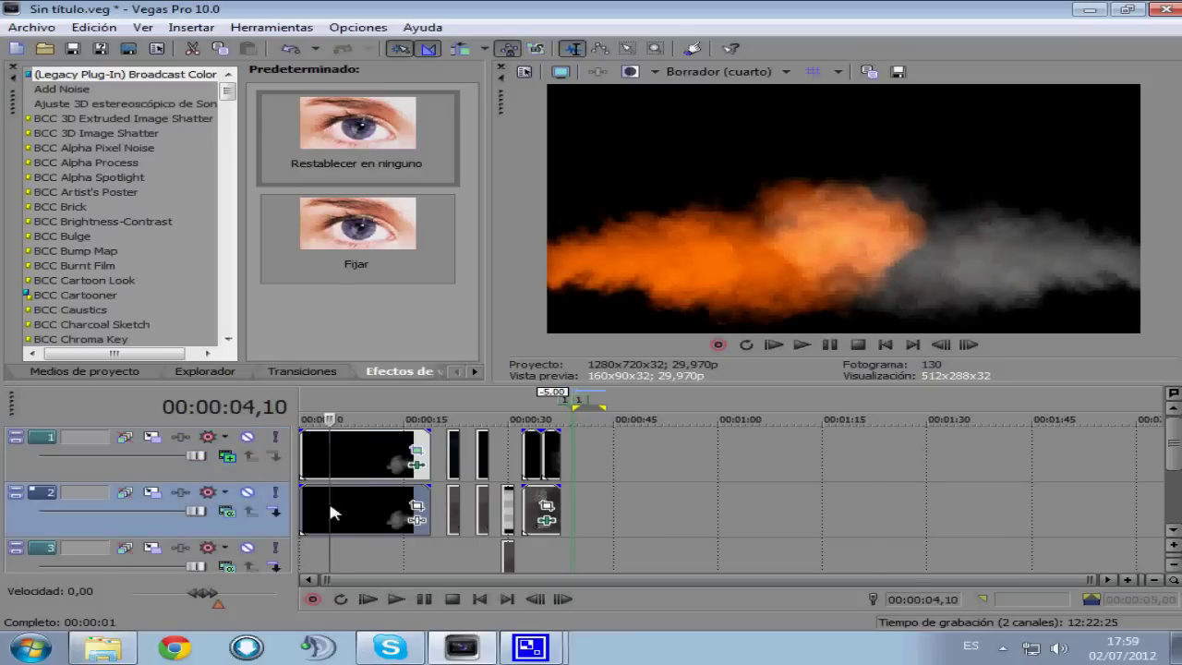
left_click(829, 459)
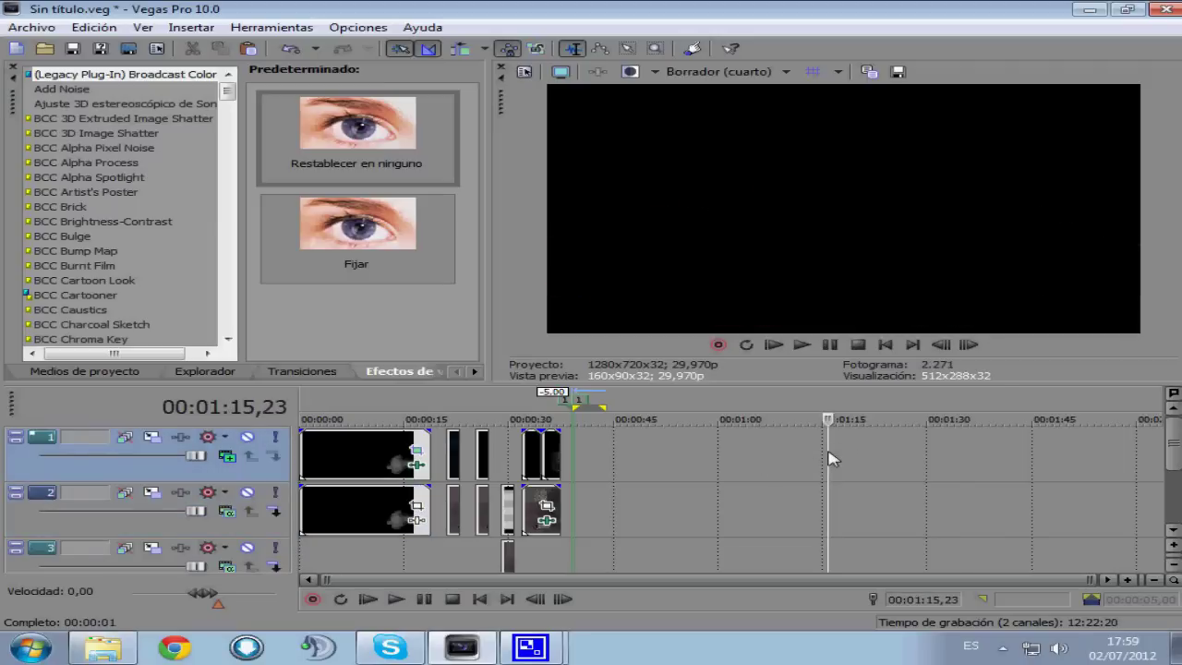
key("ctrl+v")
Move the pasted smoke clip down to track 2 and preview its motion, returning the playhead to the clip's start.
double_click(848, 454)
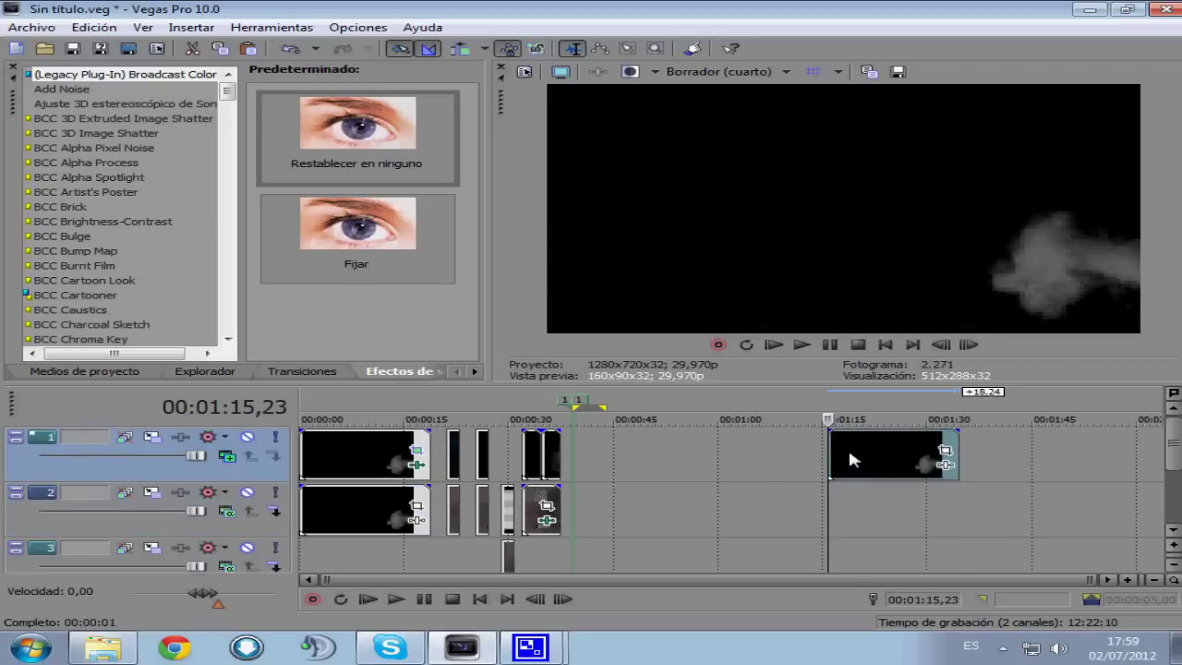
left_click_drag(850, 454, 854, 506)
left_click(845, 505)
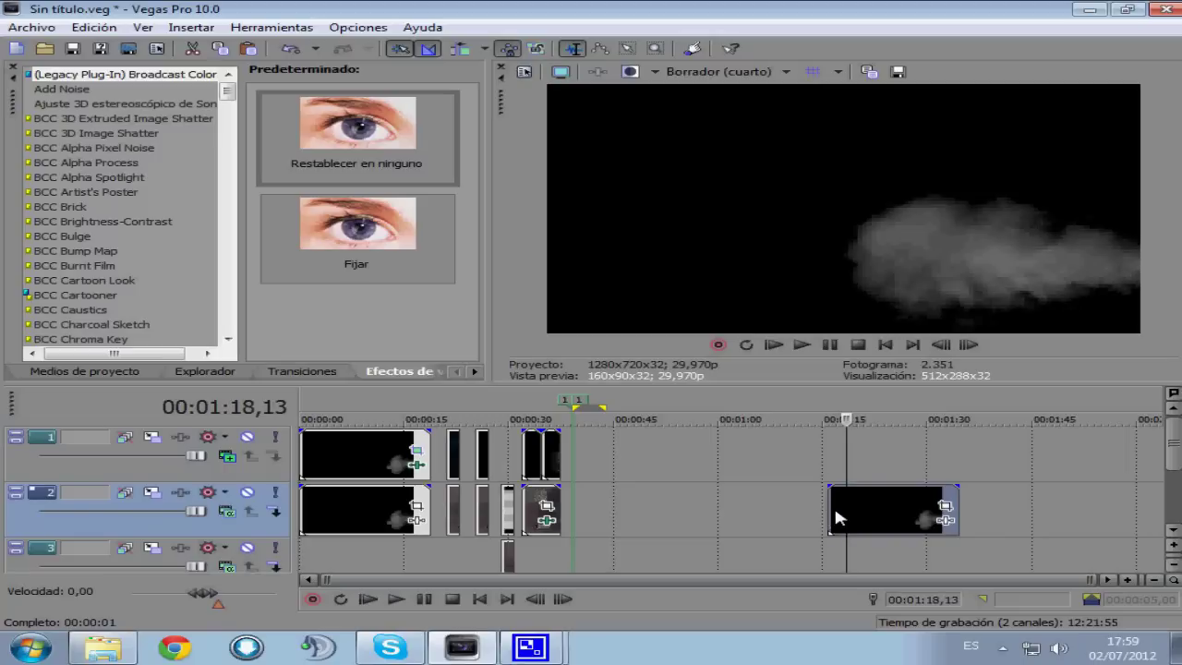
left_click(831, 518)
left_click(843, 513)
left_click(829, 519)
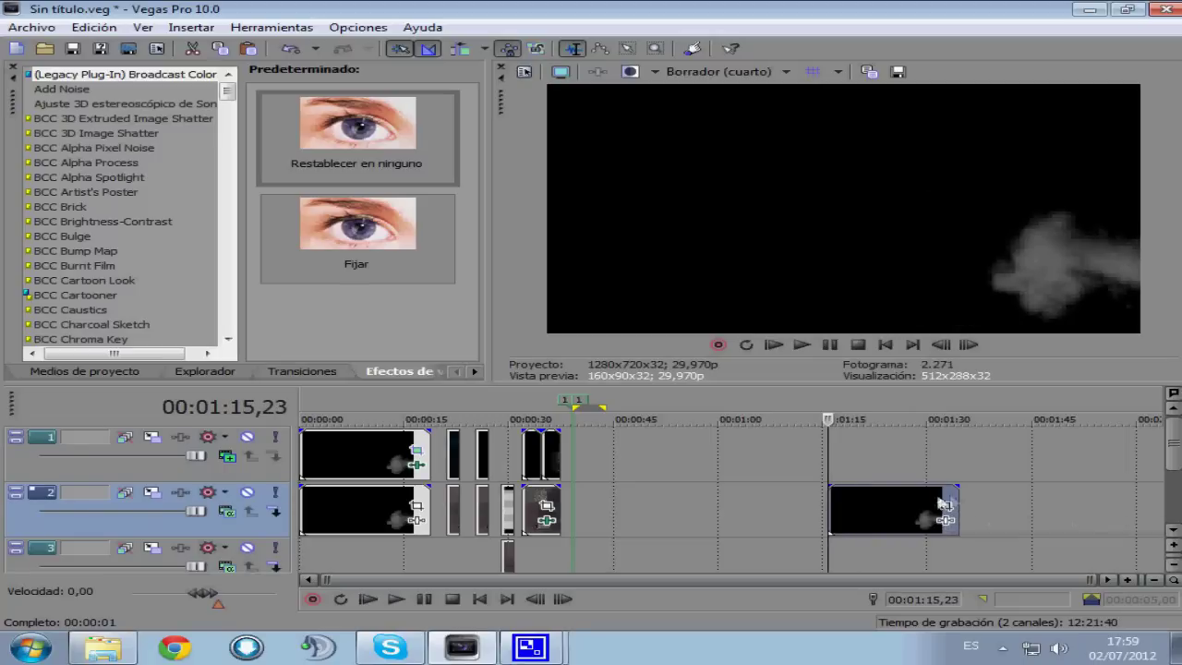
left_click(881, 520)
left_click(840, 517)
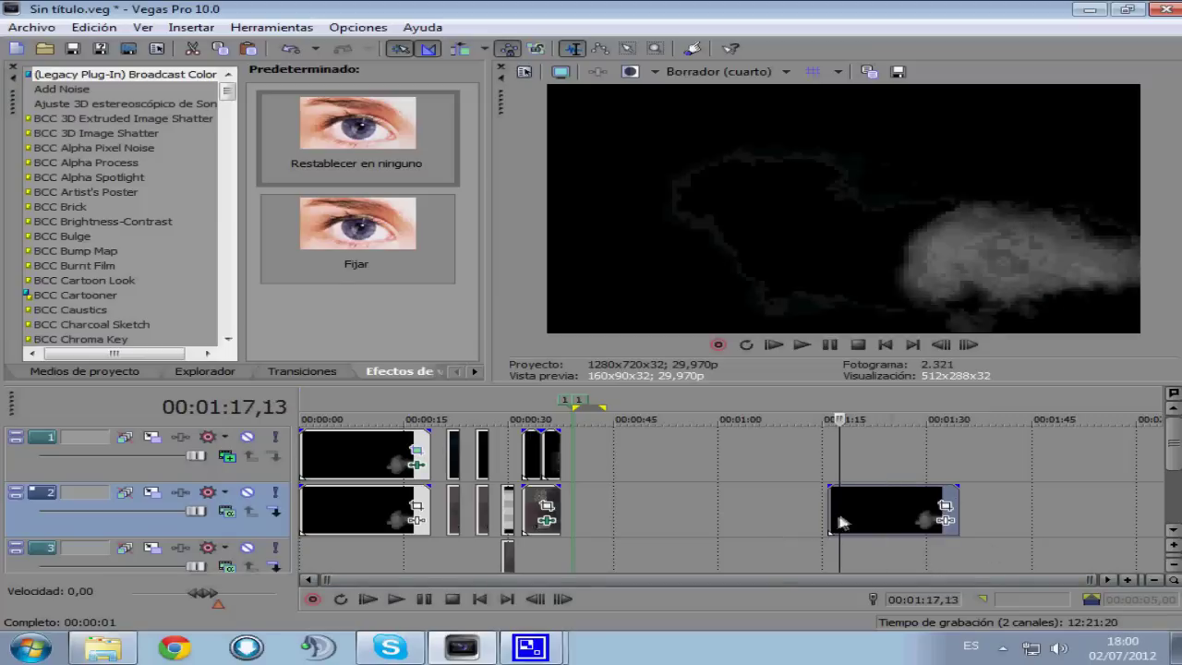
left_click(829, 519)
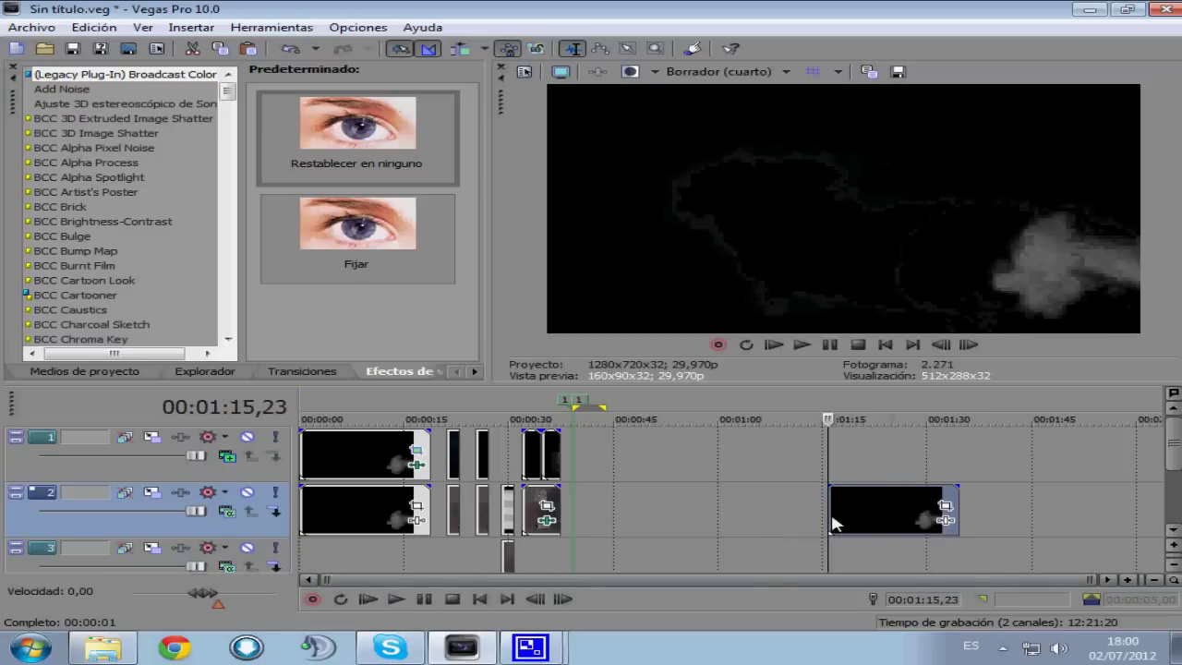
Paste a second copy of the smoke clip on track 1 at 00:01:15,23, directly above the track 2 copy, and preview the overlap.
left_click(350, 453)
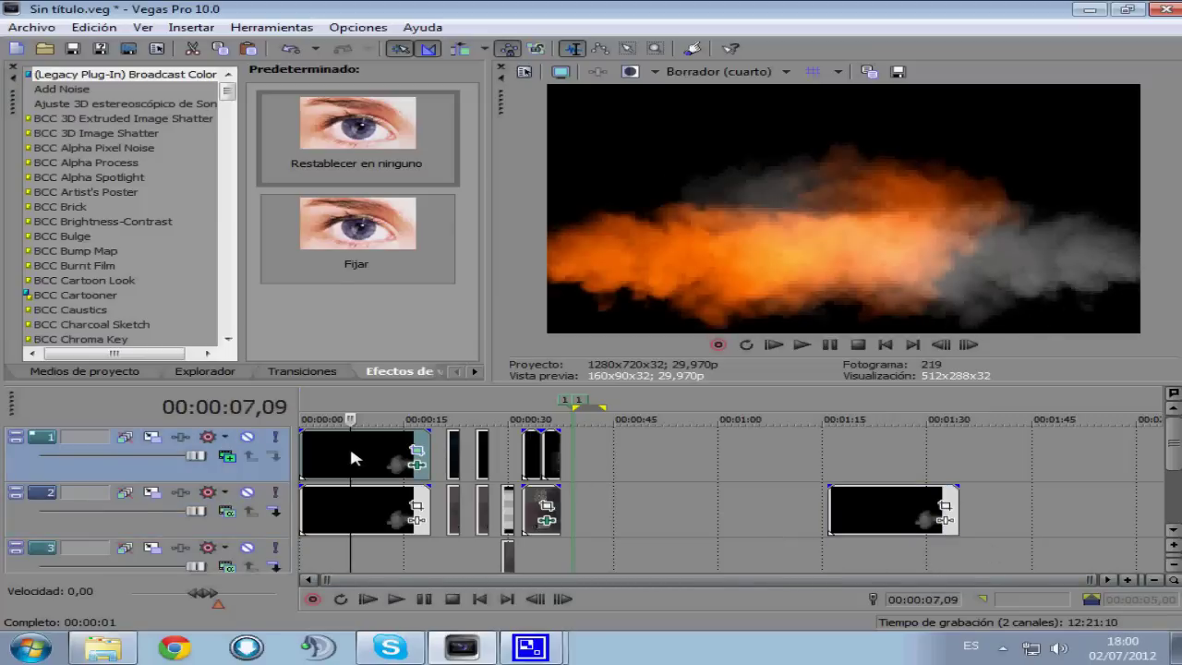
left_click(892, 501)
left_click(832, 470)
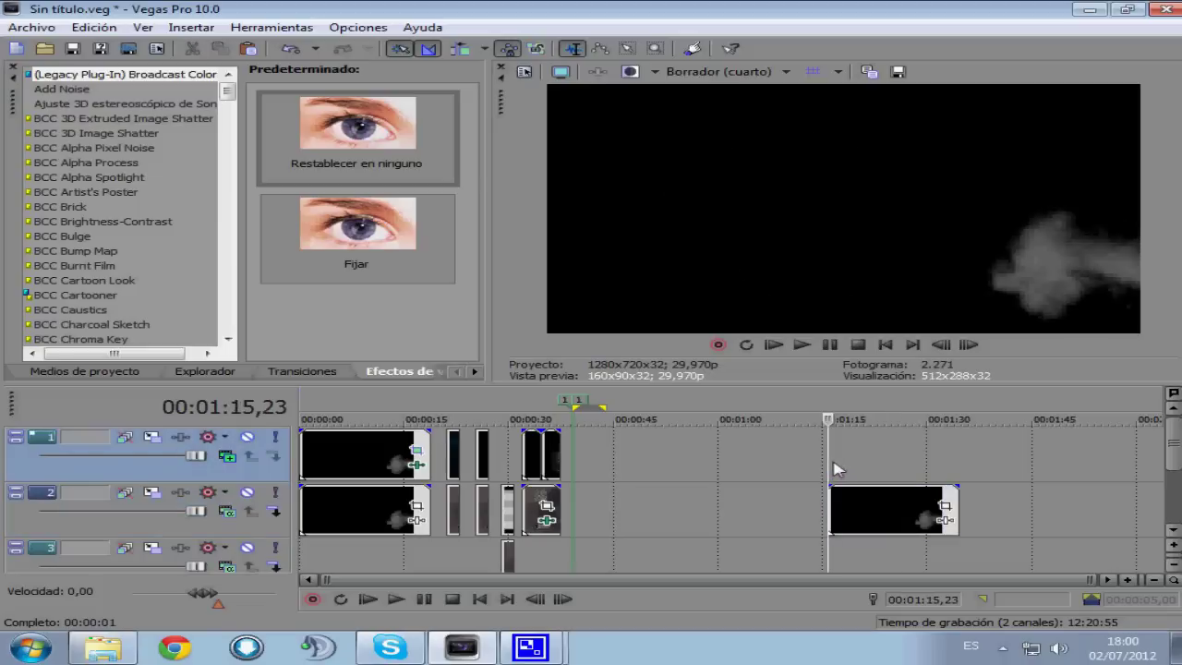
key("ctrl+v")
left_click(859, 457)
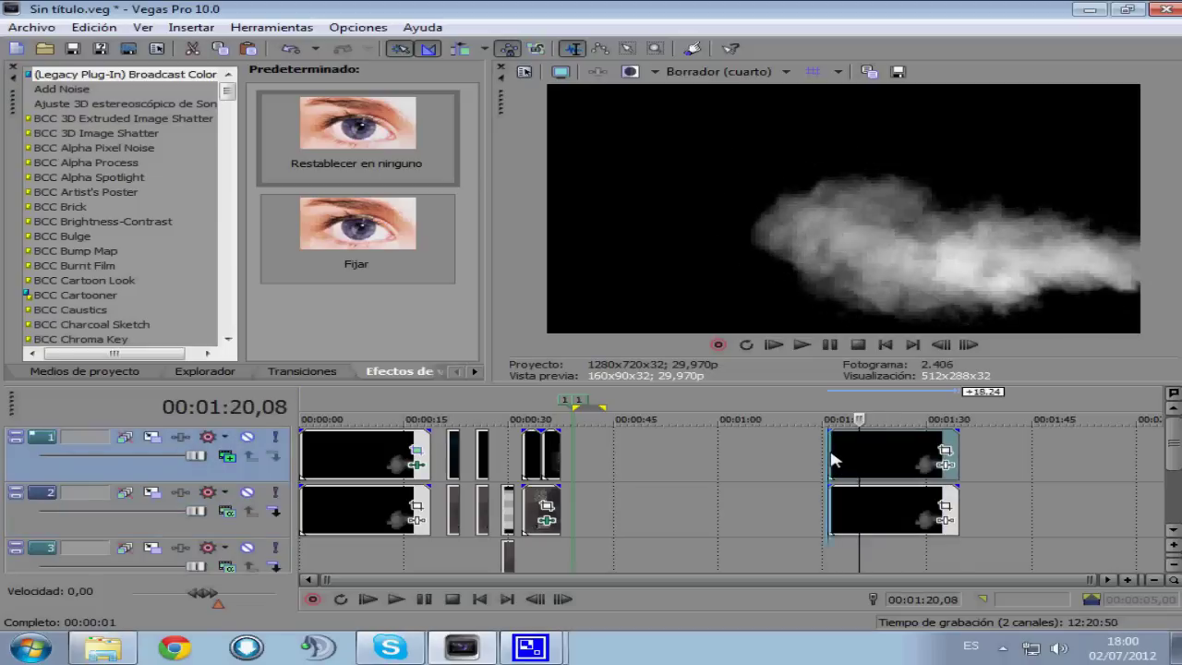
left_click(831, 455)
left_click(870, 457)
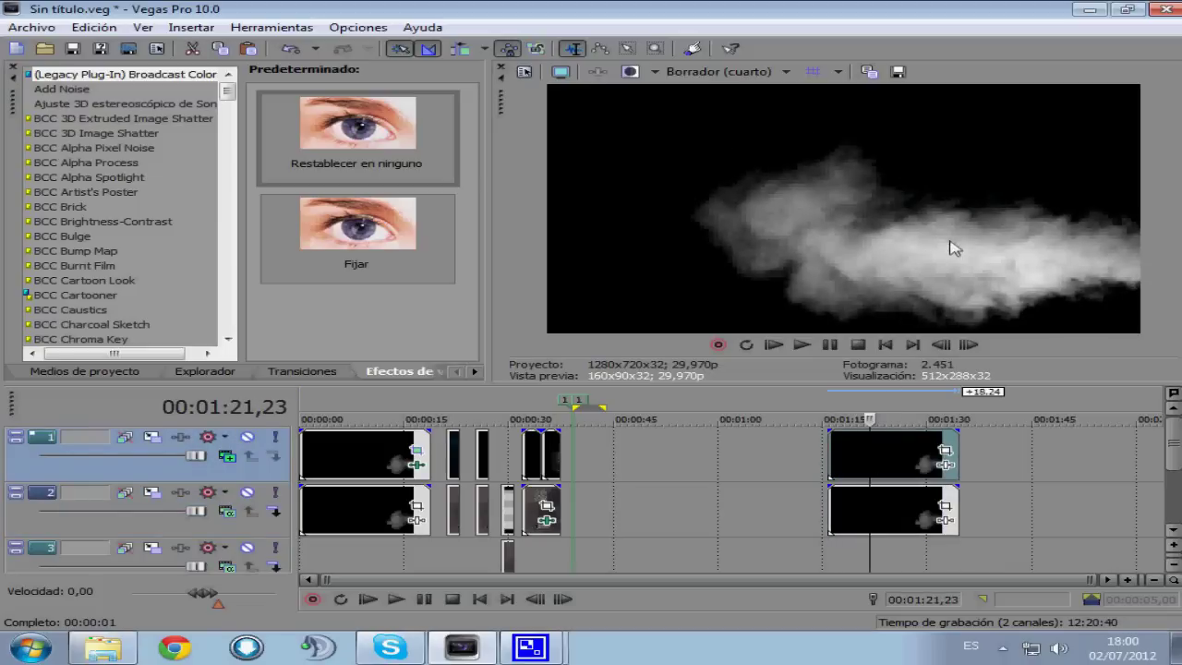
Set track 1's compositing mode to Alfa de origen, preview the stacked smoke clips and return the playhead to 00:01:15,23.
left_click(226, 457)
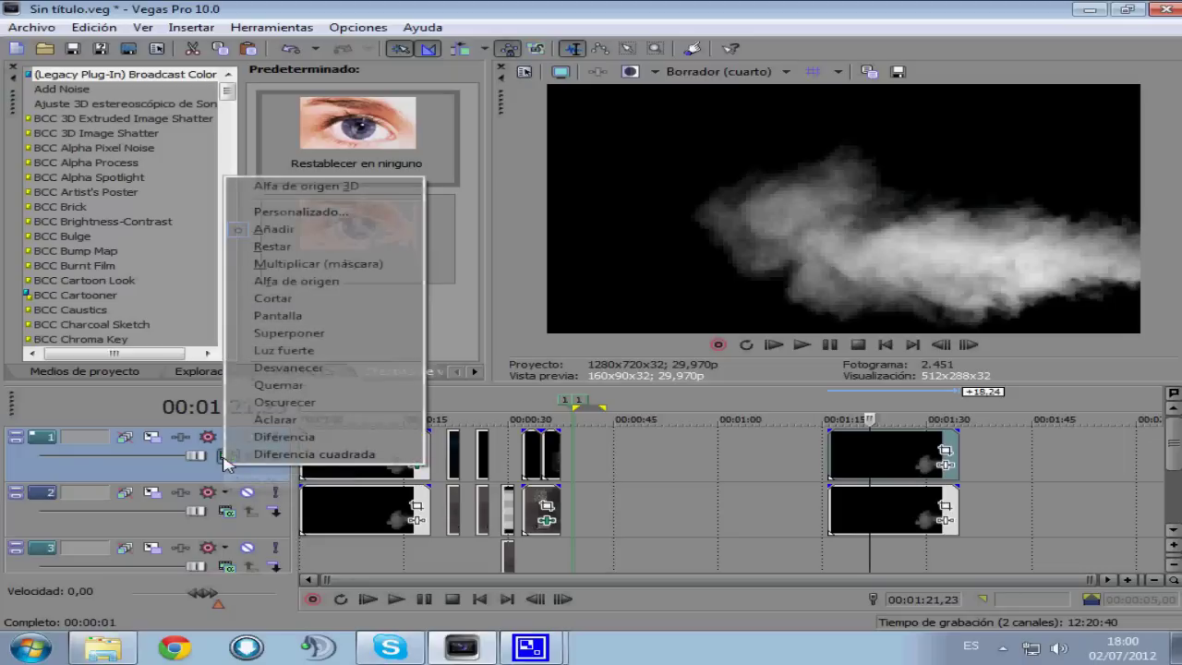
left_click(307, 286)
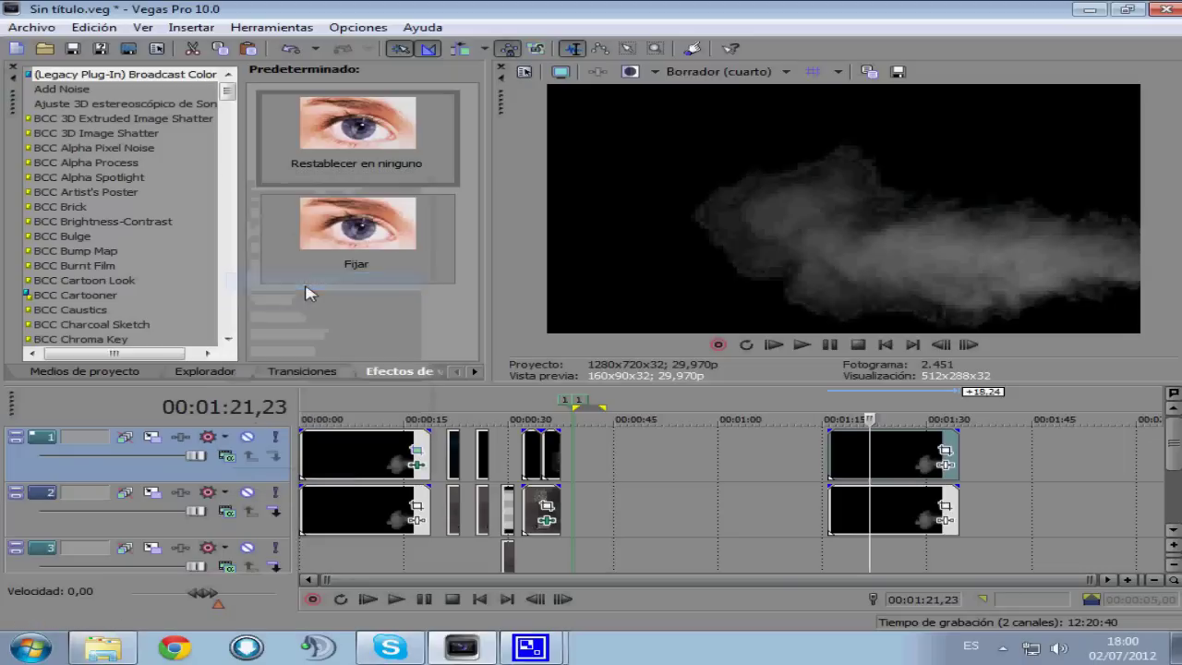
left_click(838, 455)
left_click(875, 457)
left_click(898, 456)
left_click(839, 454)
left_click(889, 452)
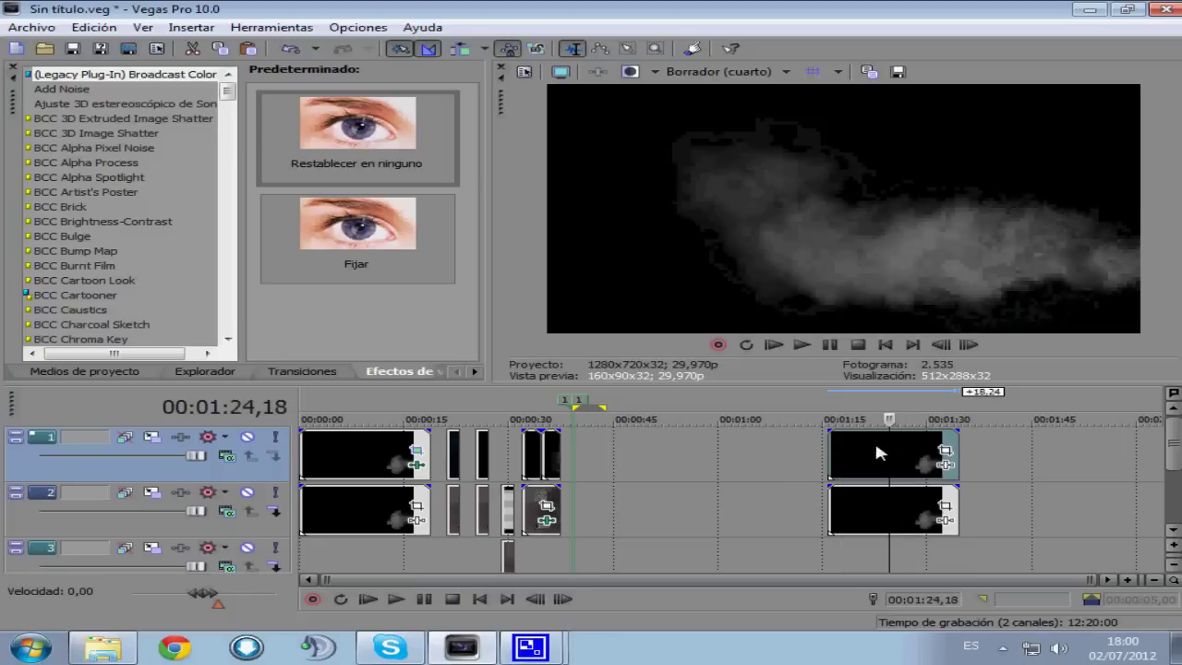
left_click(840, 455)
left_click_drag(824, 454, 827, 454)
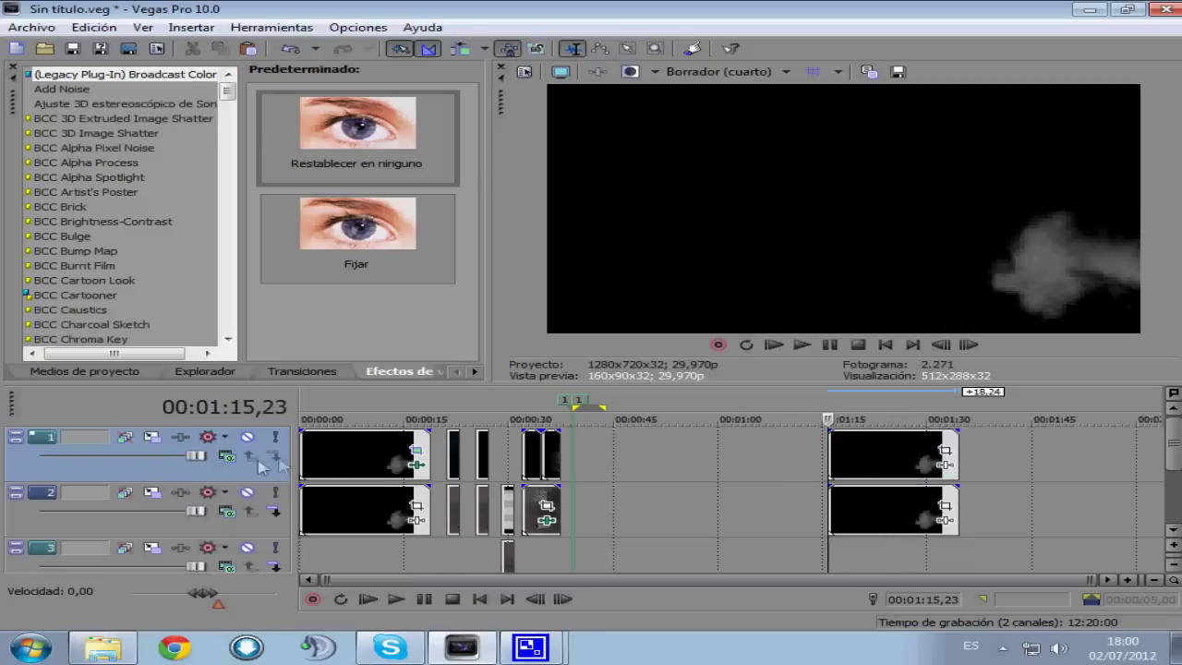
Set track 1's compositing mode to Añadir, check the original and stacked smoke clips, and place the playhead at 00:01:25,08.
left_click(226, 455)
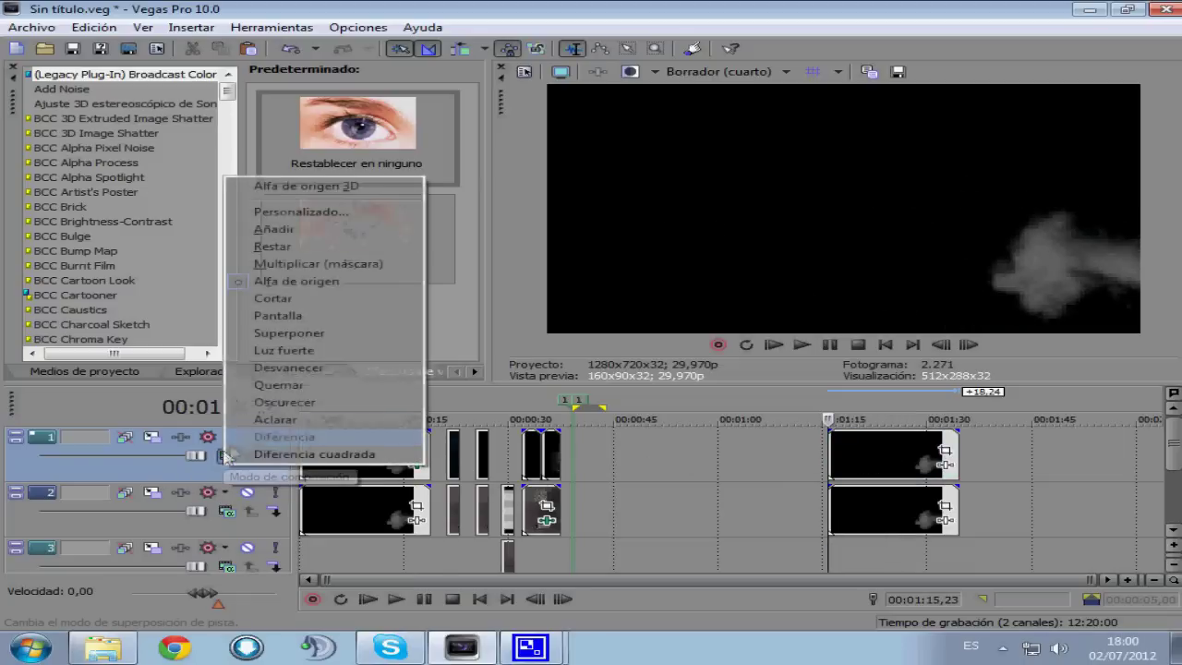
left_click(314, 229)
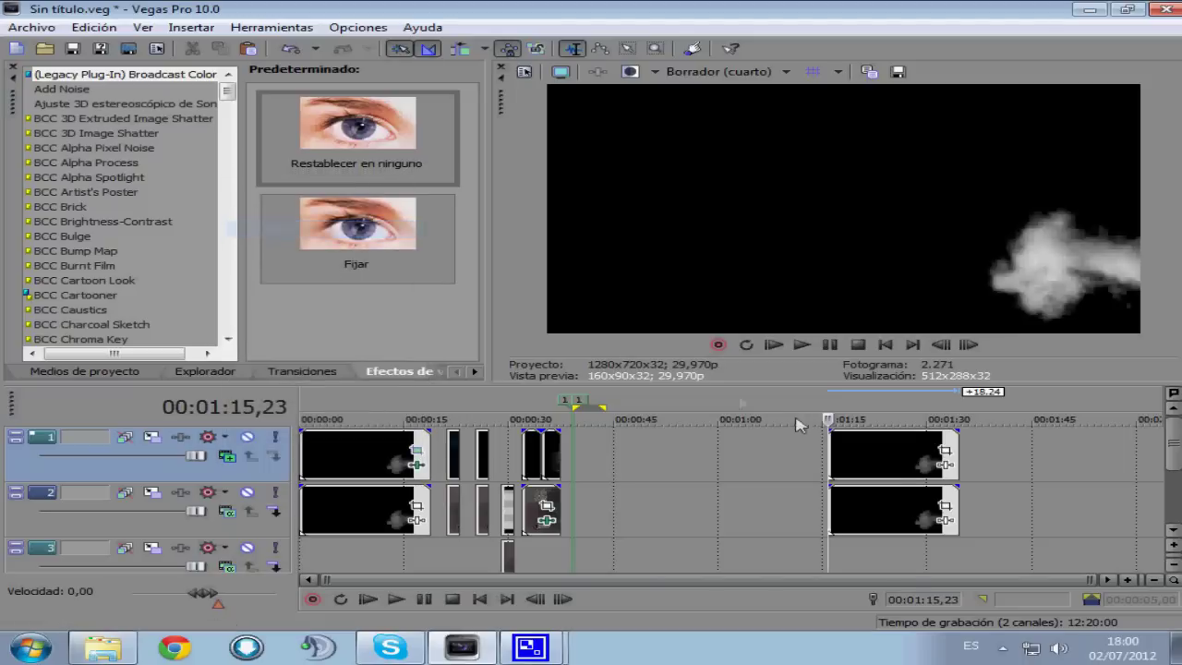
left_click(847, 463)
left_click(836, 463)
left_click(832, 465)
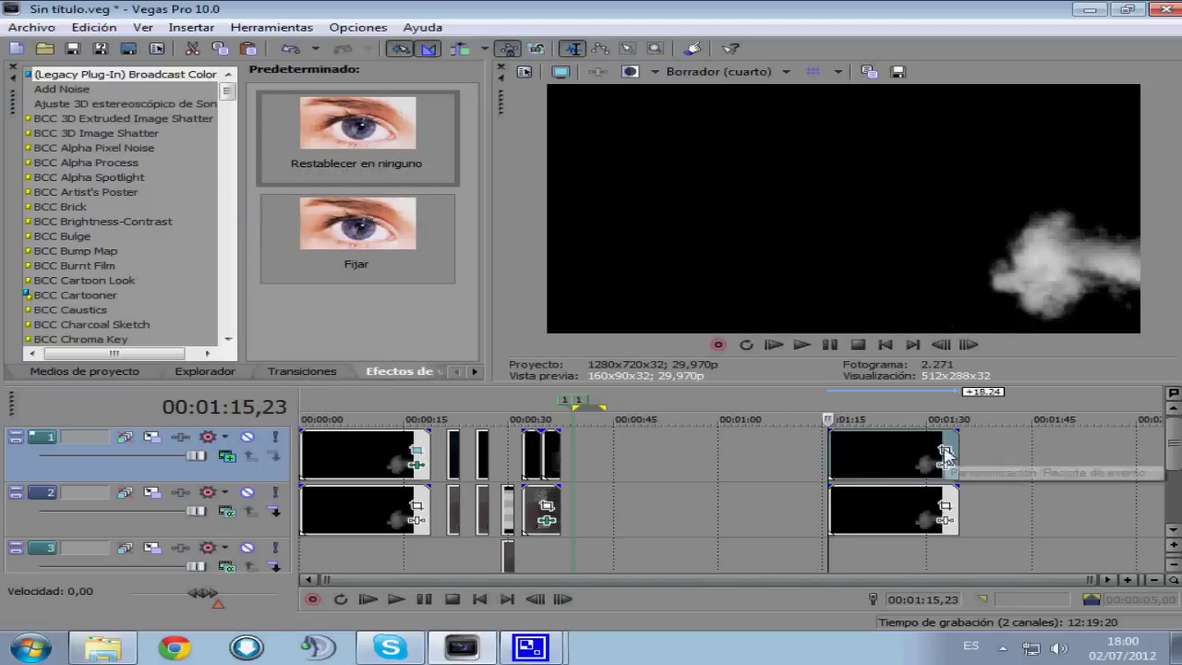
left_click(355, 457)
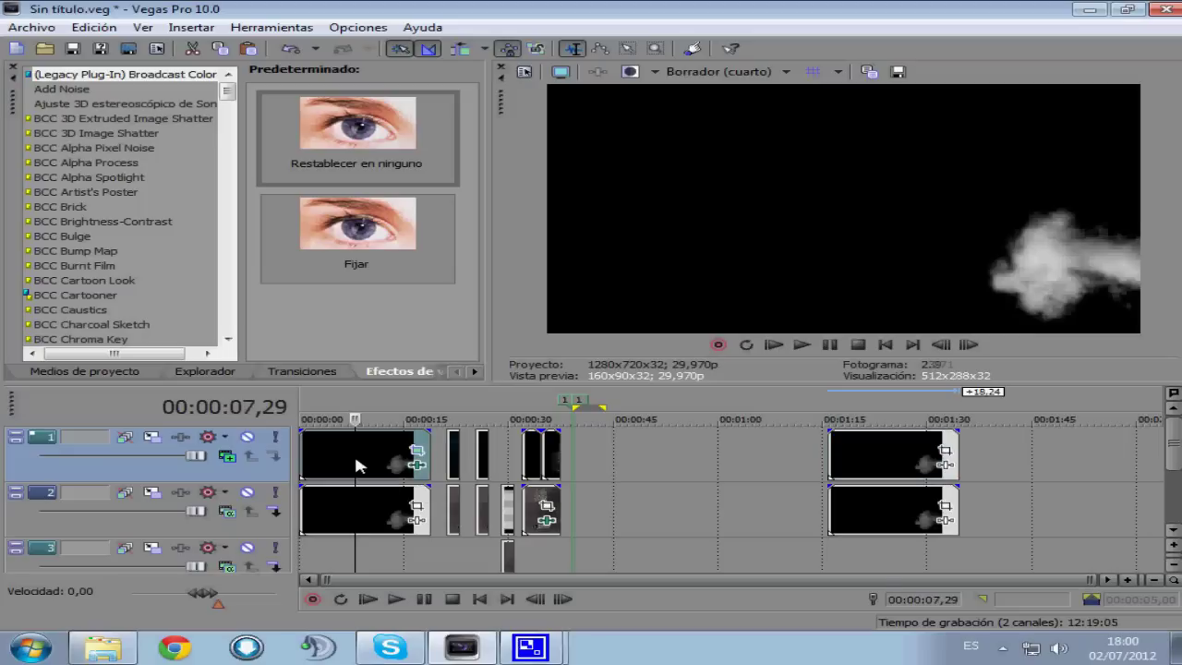
left_click(893, 457)
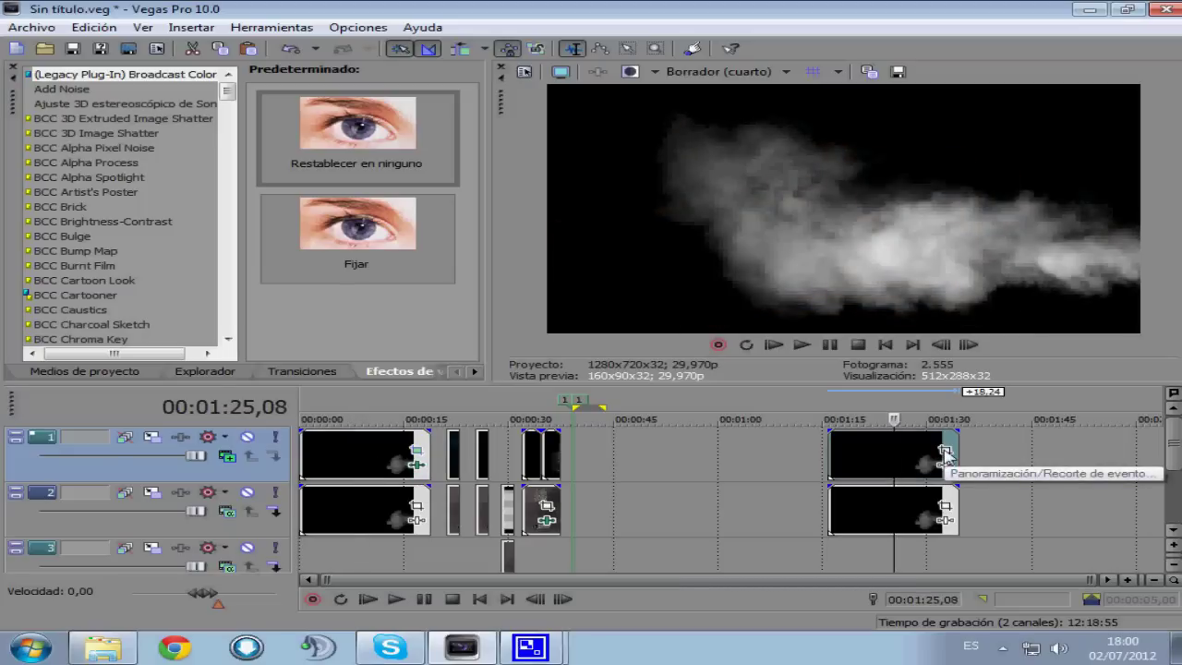
Flip the track 1 smoke clip's Pan/Crop frame horizontally and position it over the smoke.
left_click(944, 452)
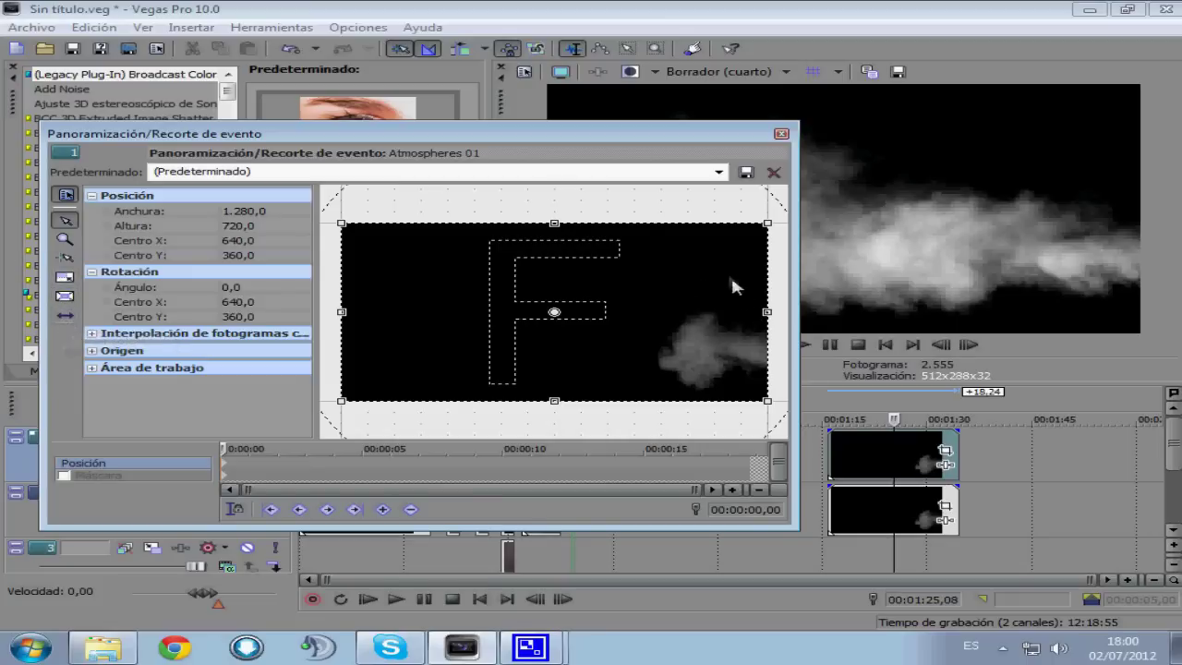
left_click_drag(774, 317, 723, 314)
left_click_drag(534, 225, 560, 225)
left_click_drag(557, 280, 550, 317)
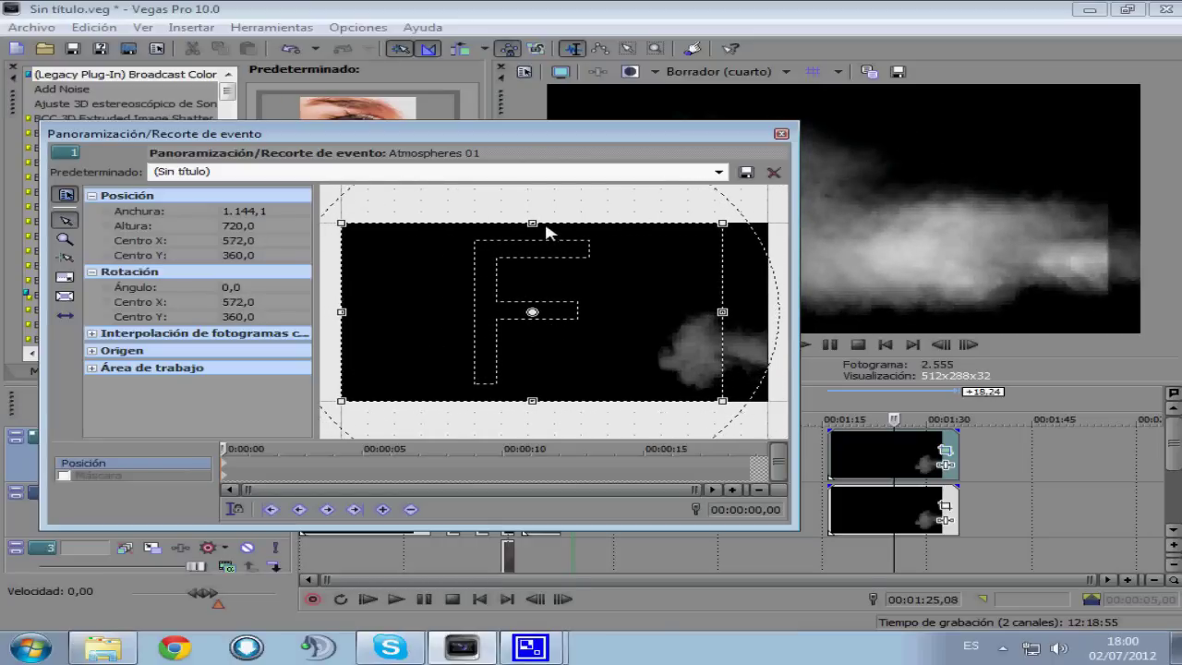
left_click_drag(722, 321, 181, 324)
left_click_drag(378, 293, 681, 304)
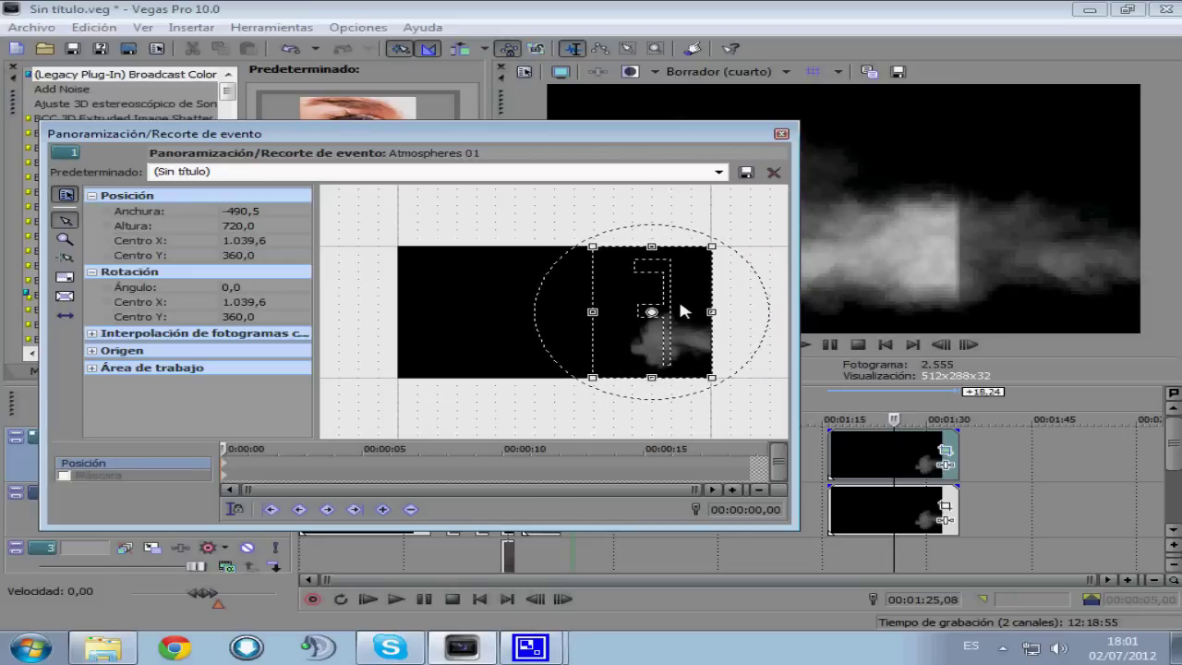
Widen the mirrored crop frame to span the whole clip, with Anchura about -1.275,8 and Centro X about 639,5, and close Pan/Crop.
left_click_drag(593, 312, 401, 314)
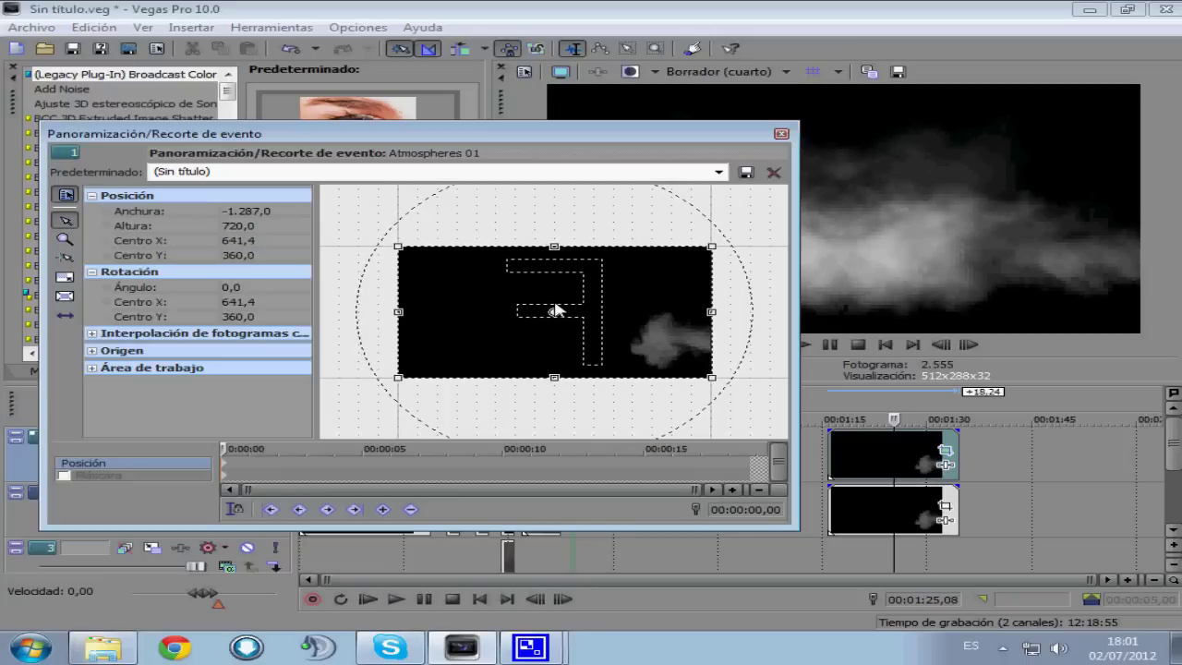
scroll(504, 310, "up", 3)
left_click_drag(357, 311, 358, 316)
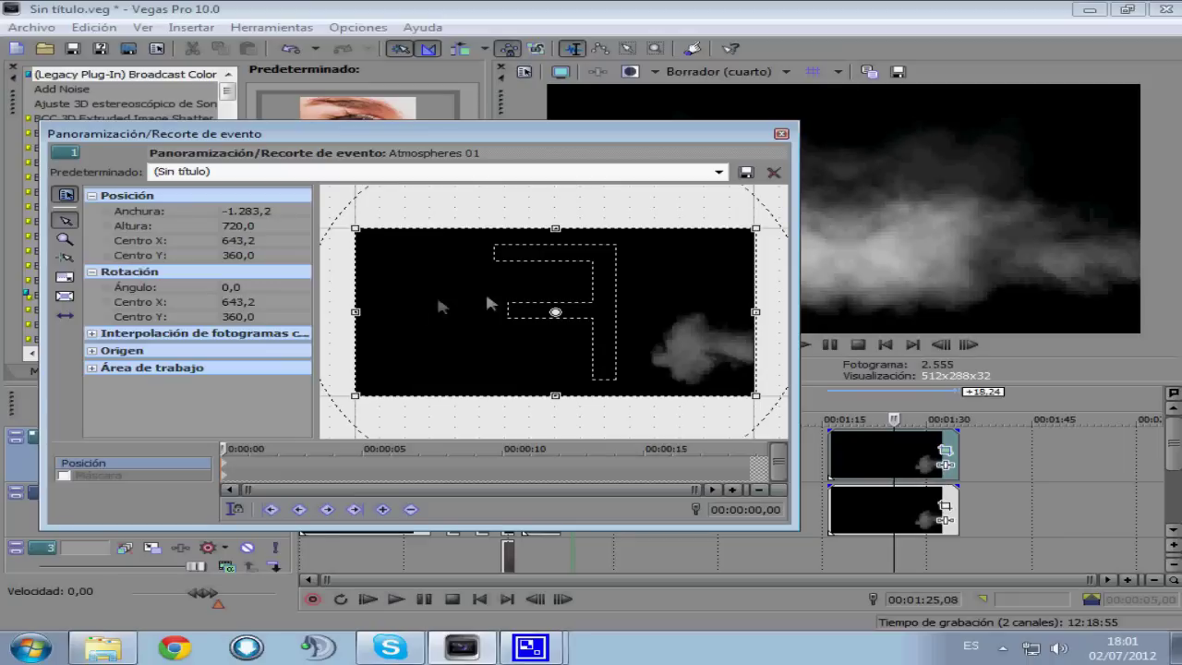
left_click_drag(758, 317, 757, 314)
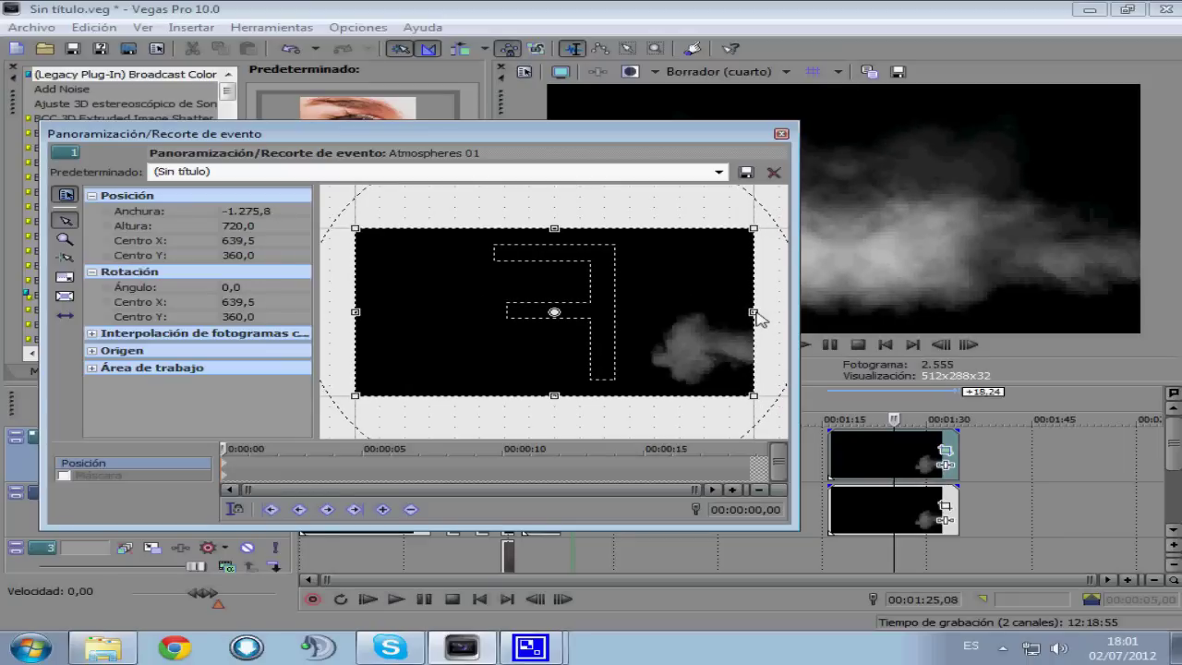
left_click(782, 136)
Preview the mirrored smoke clips from their start at 00:01:15,23.
left_click(867, 460)
left_click(829, 465)
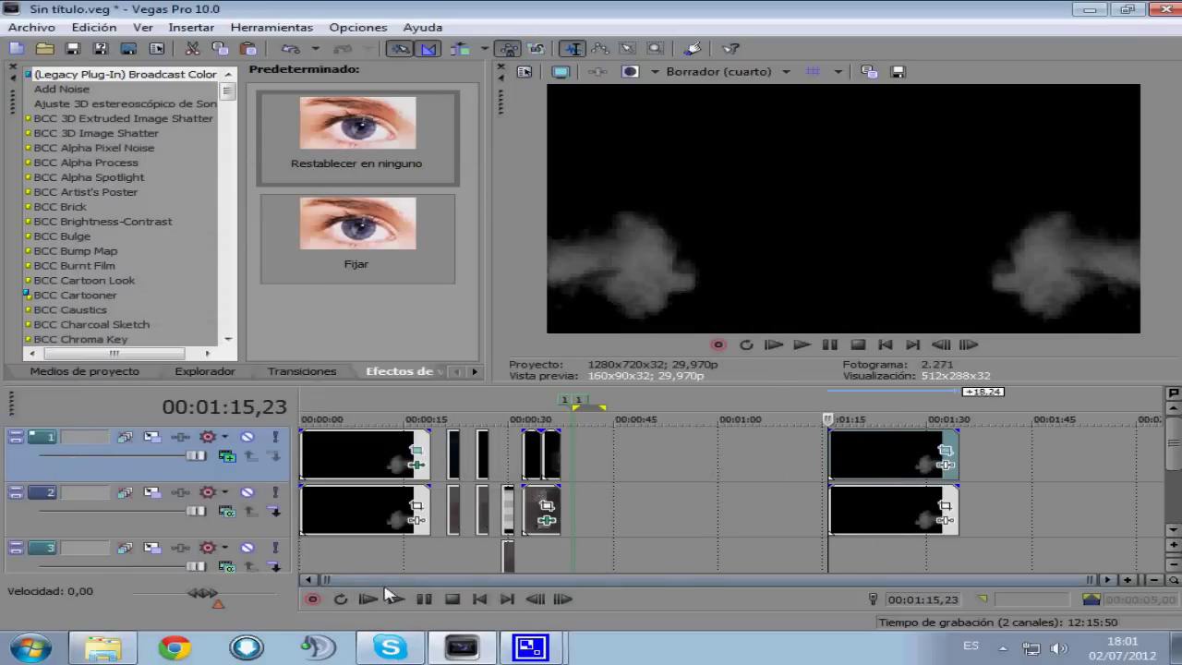
left_click(394, 597)
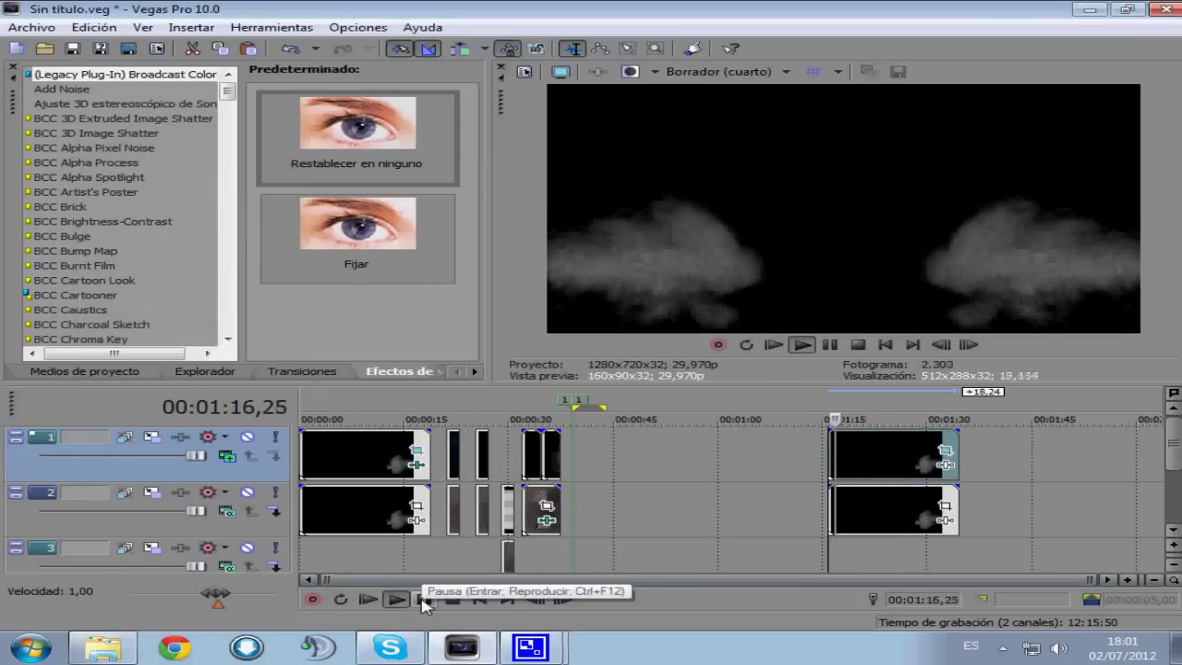
key("space")
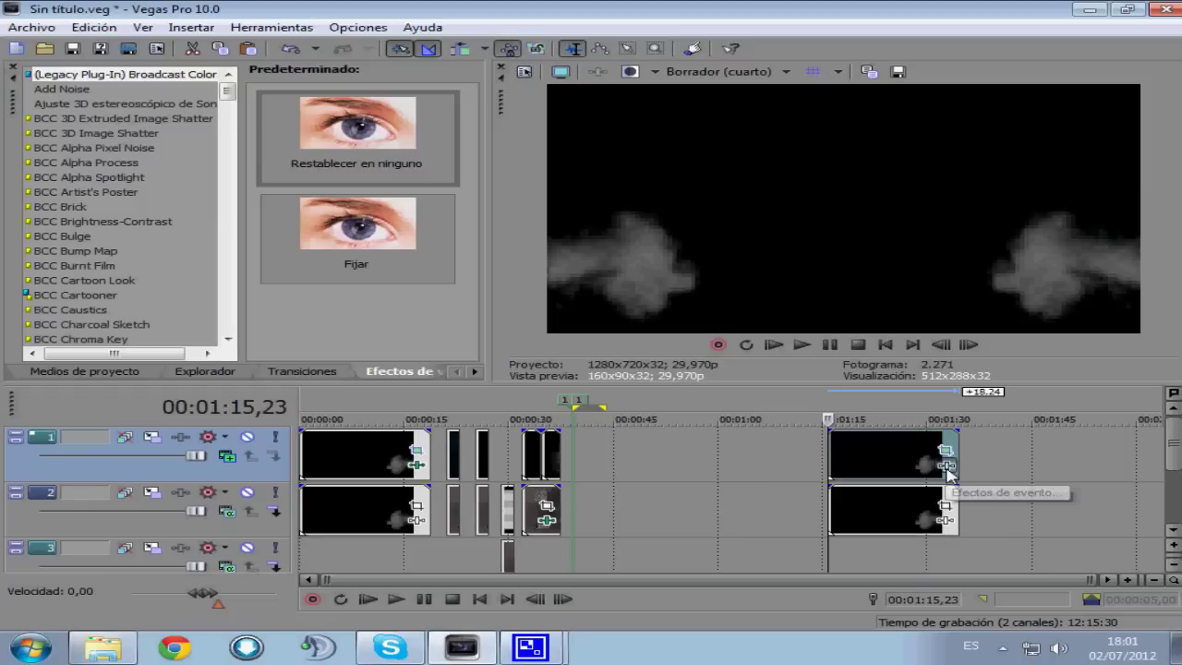
Add the Sony Color Balance effect to the track 1 smoke clip at 00:01:15,23.
left_click(946, 467)
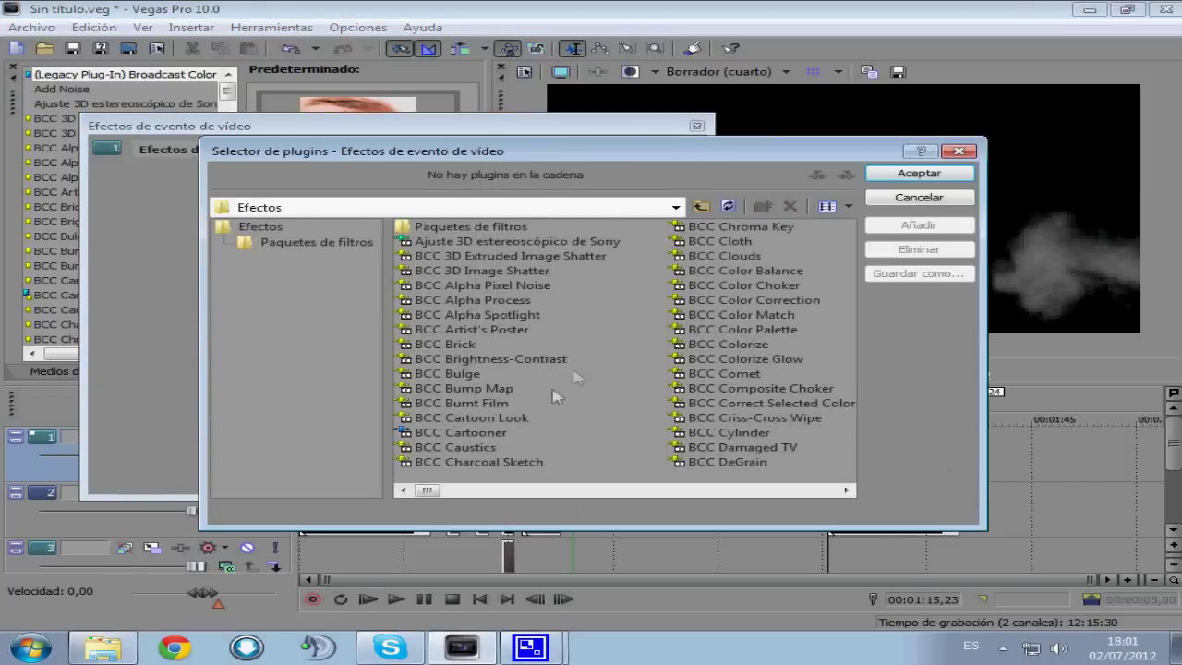
left_click_drag(442, 492, 626, 499)
left_click(427, 231)
left_click(466, 447)
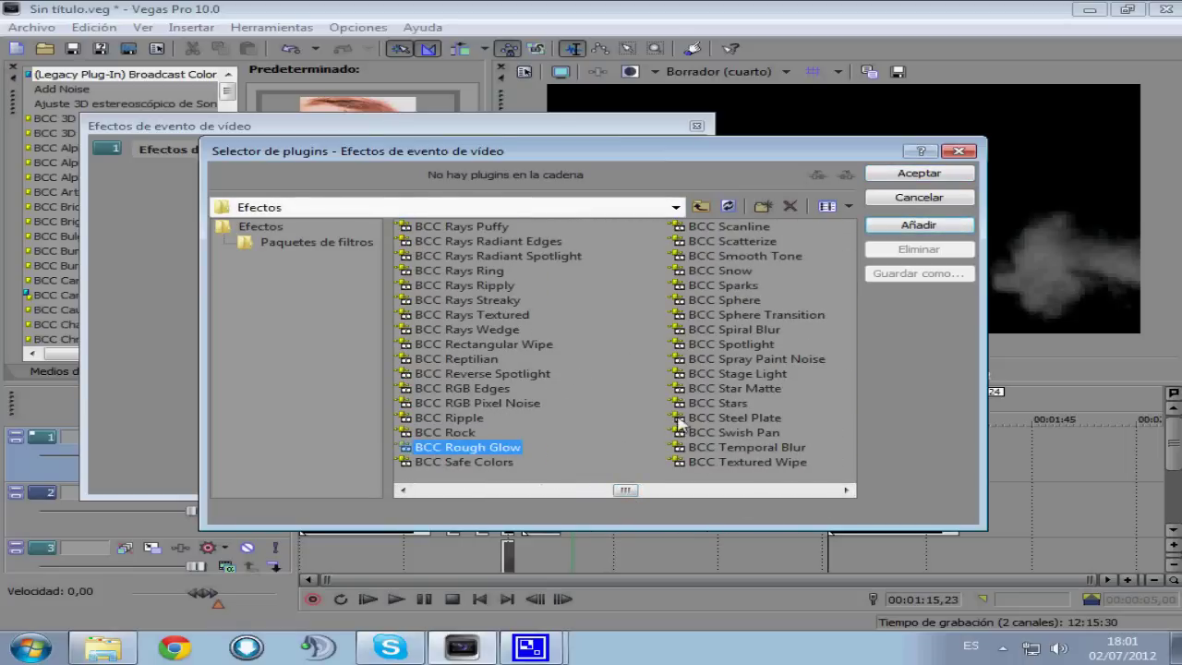
left_click_drag(627, 492, 699, 498)
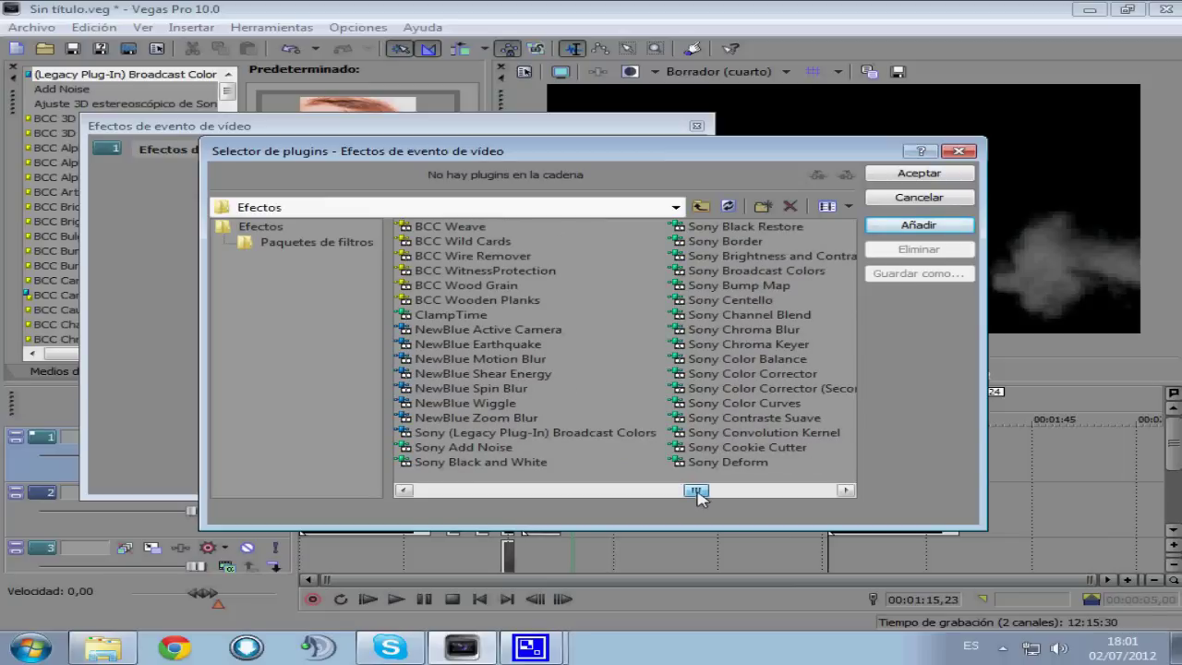
left_click(750, 362)
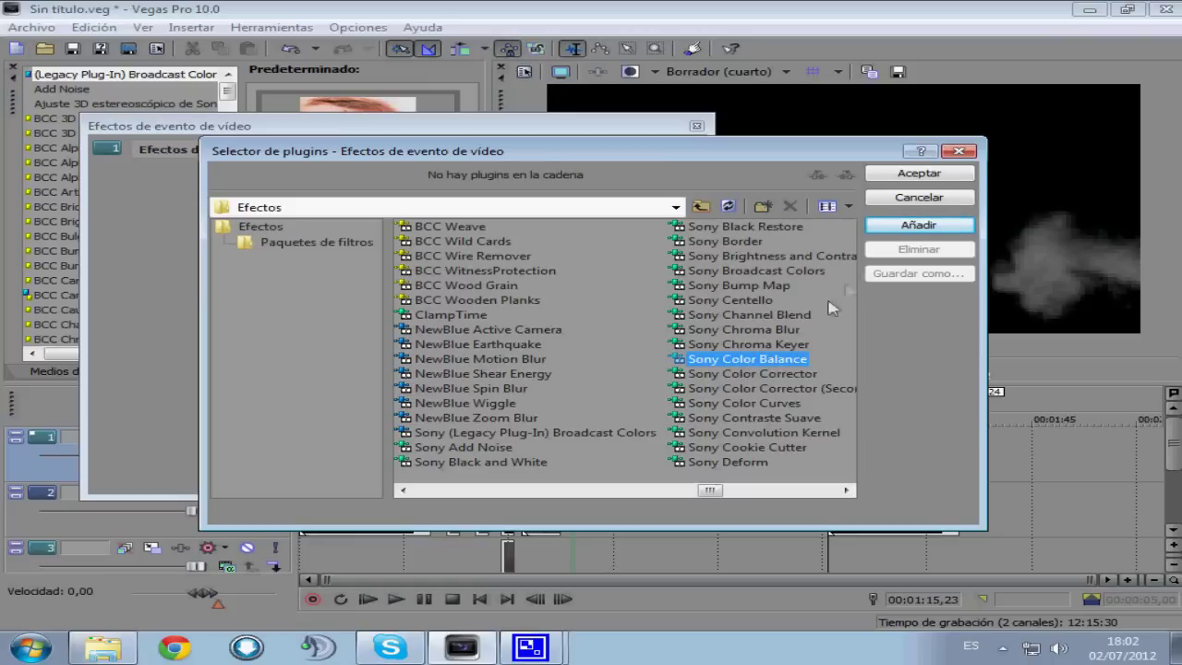
left_click(907, 227)
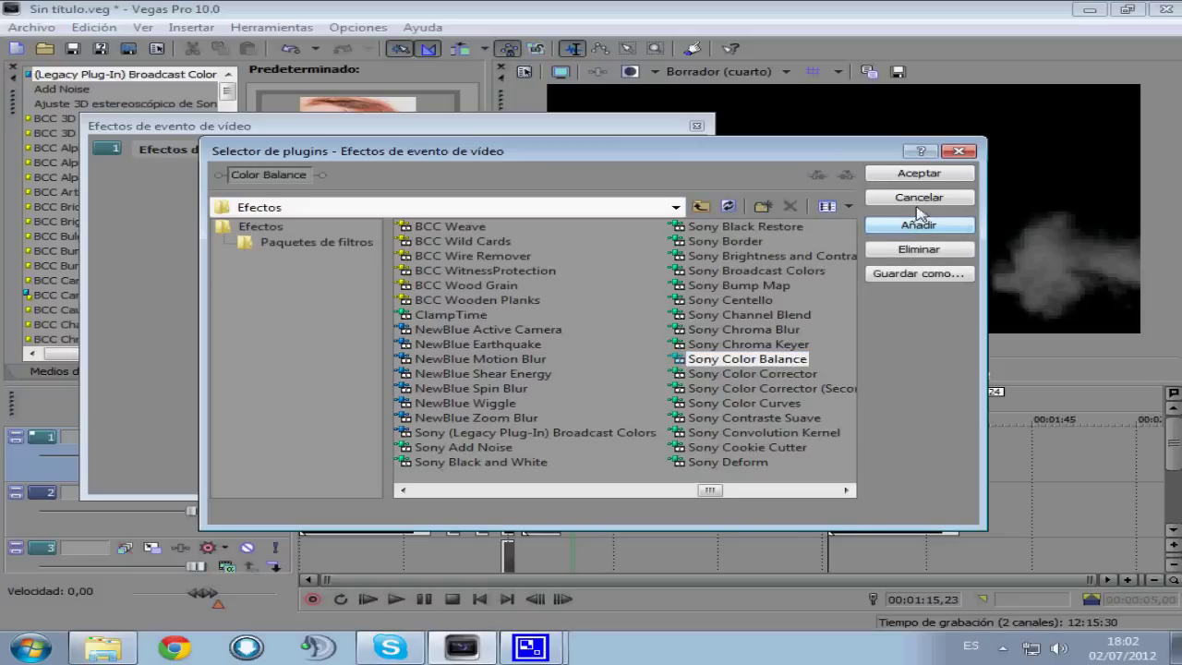
left_click(927, 176)
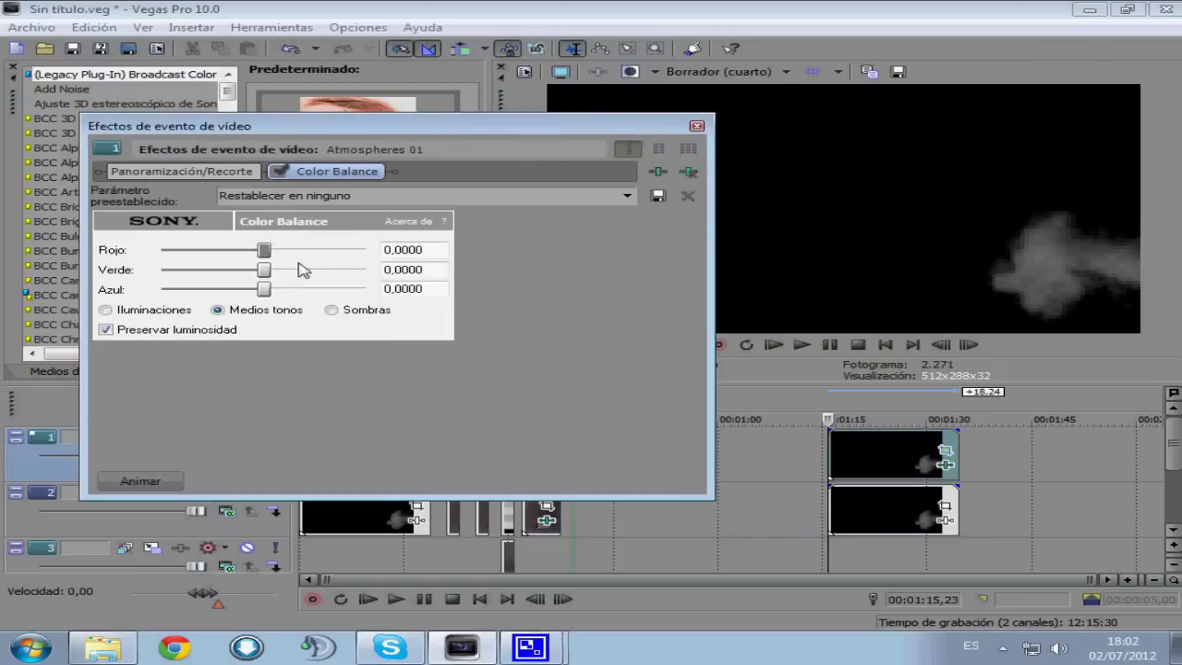
Set the Color Balance midtones to Rojo 0,5000, Verde -0,5000 and Azul 0,5000, and preview the smoke collision.
left_click_drag(266, 250, 332, 251)
left_click_drag(434, 126, 353, 209)
left_click_drag(197, 335, 237, 338)
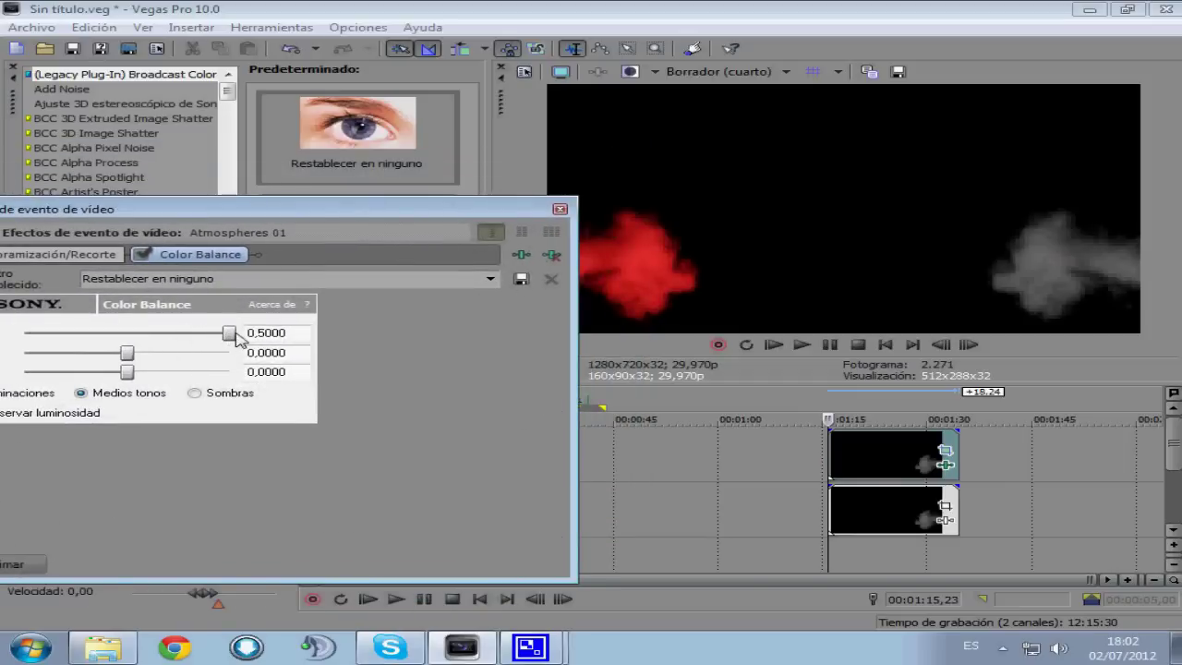
left_click_drag(132, 356, 2, 365)
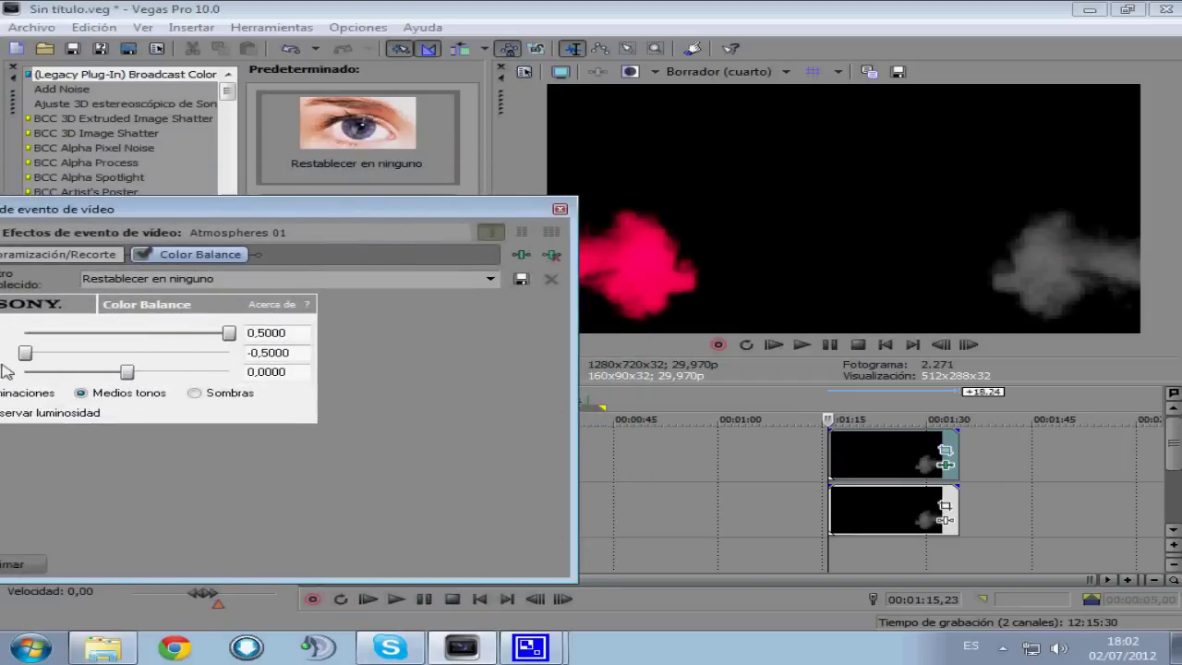
left_click_drag(125, 374, 411, 406)
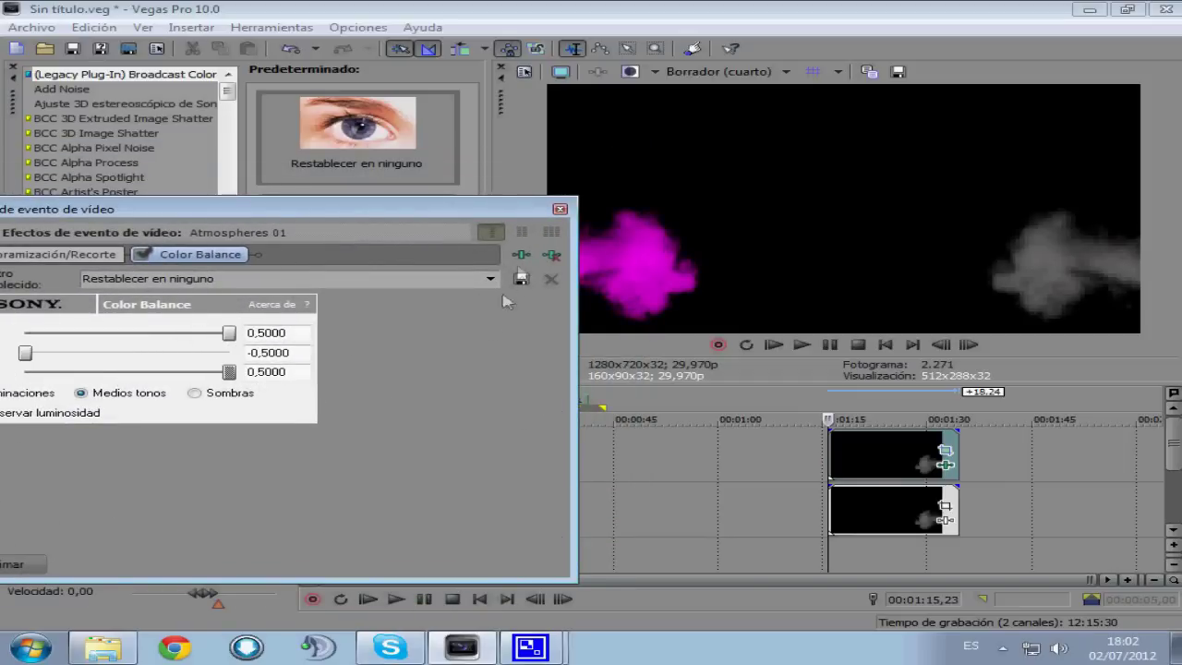
left_click(560, 208)
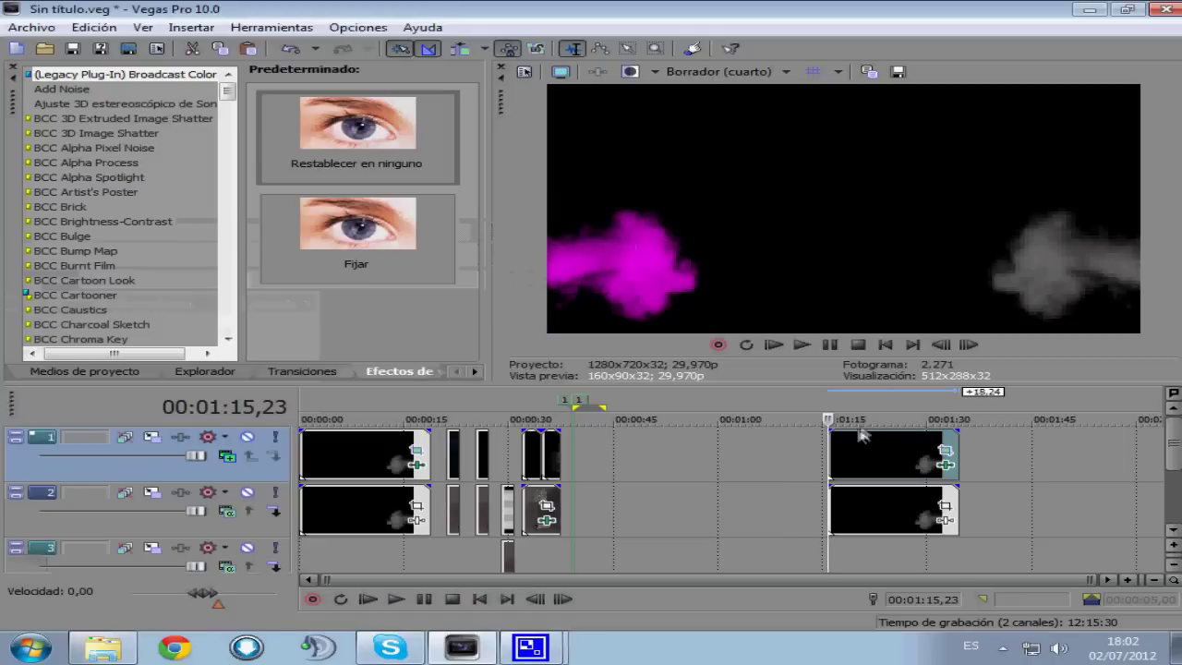
left_click(397, 600)
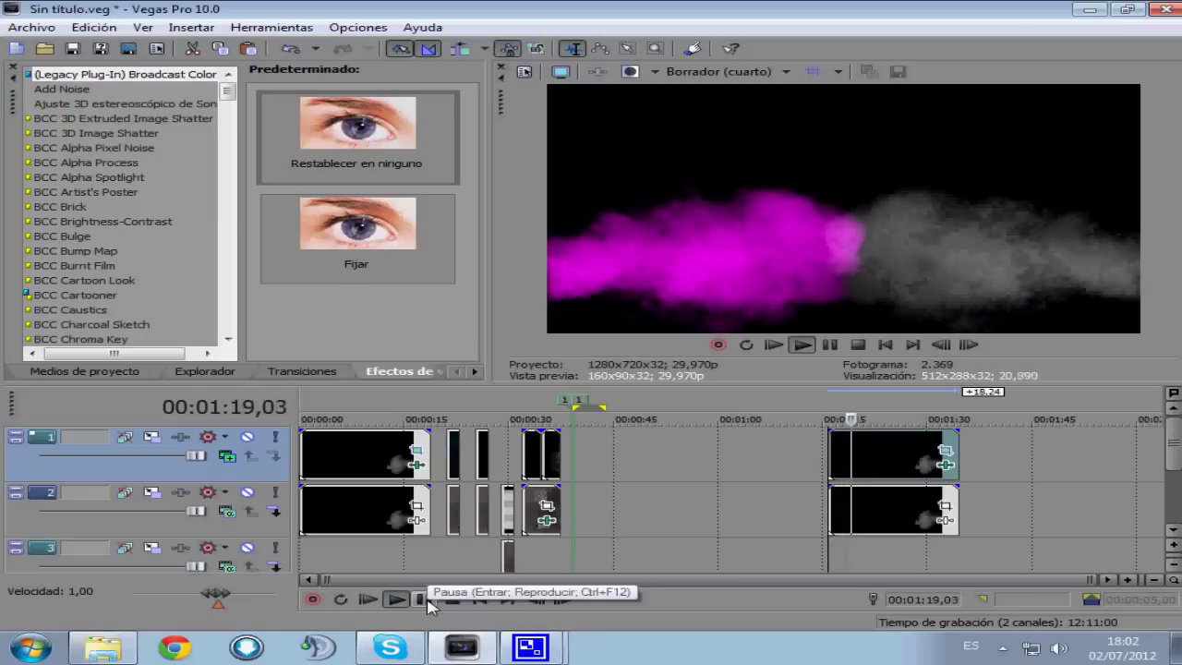
left_click(425, 600)
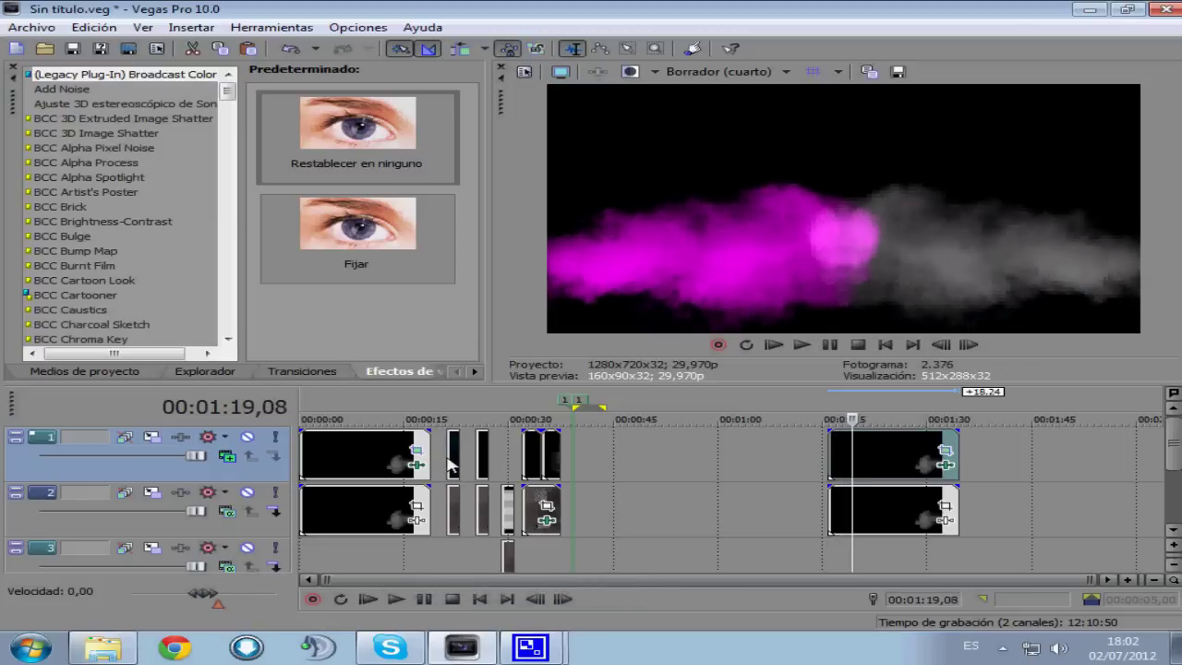
Switch to the file explorer, view the Efectos de Video 2 folder of the effects pack, and return to Vegas Pro.
left_click(102, 648)
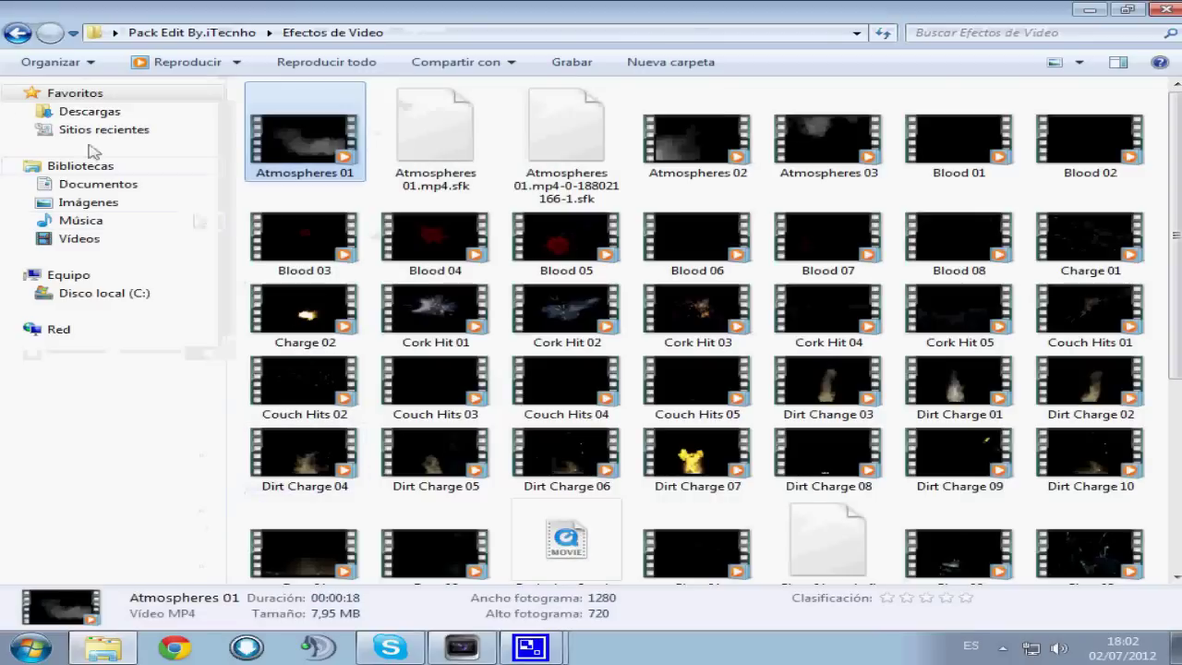
left_click(19, 37)
double_click(427, 152)
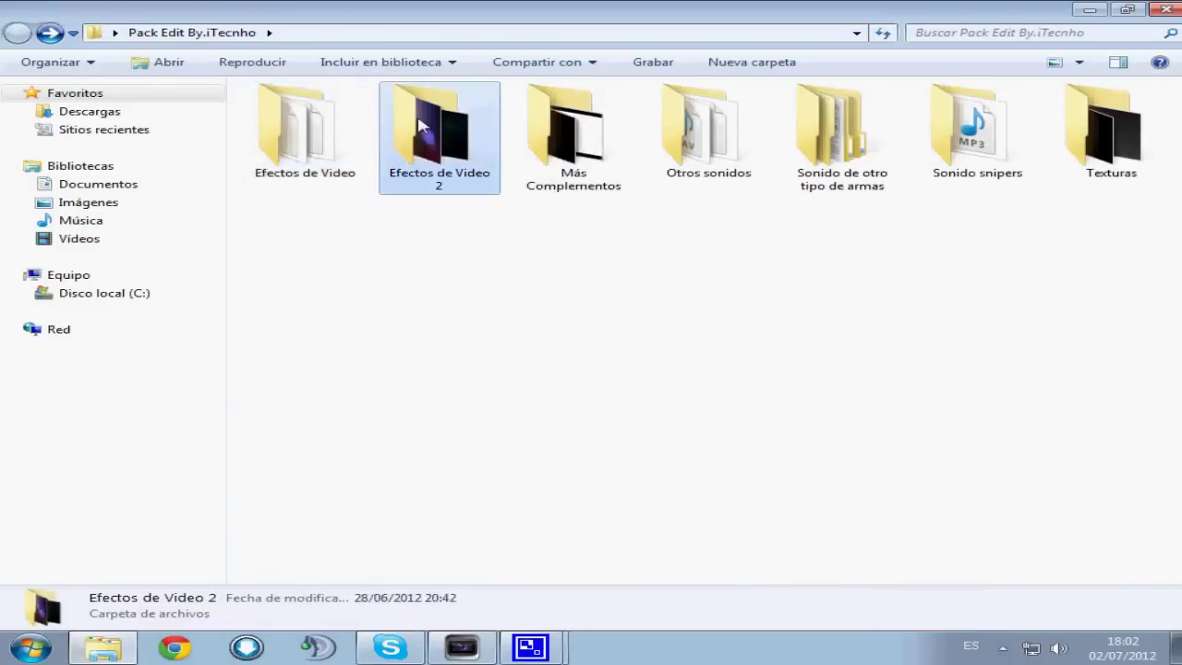
left_click(117, 650)
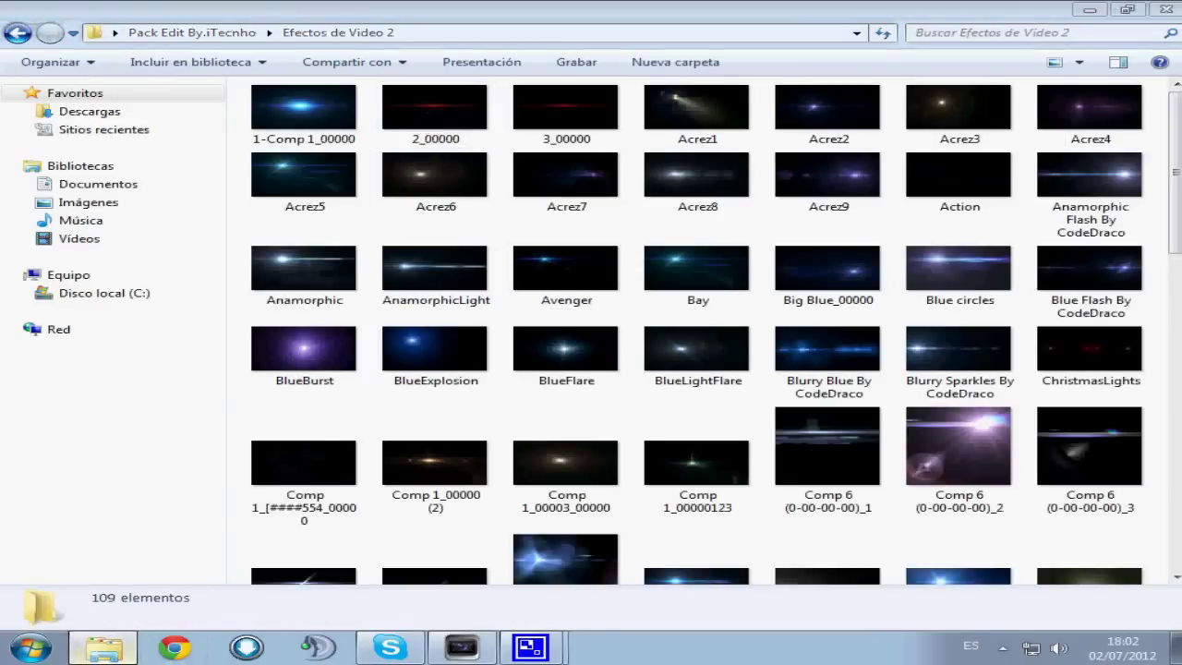
Preview the blue light flare composited over the gameplay clip from 00:00:21,02 and examine its frame at 00:00:21,28.
left_click(448, 454)
scroll(451, 454, "up", 4)
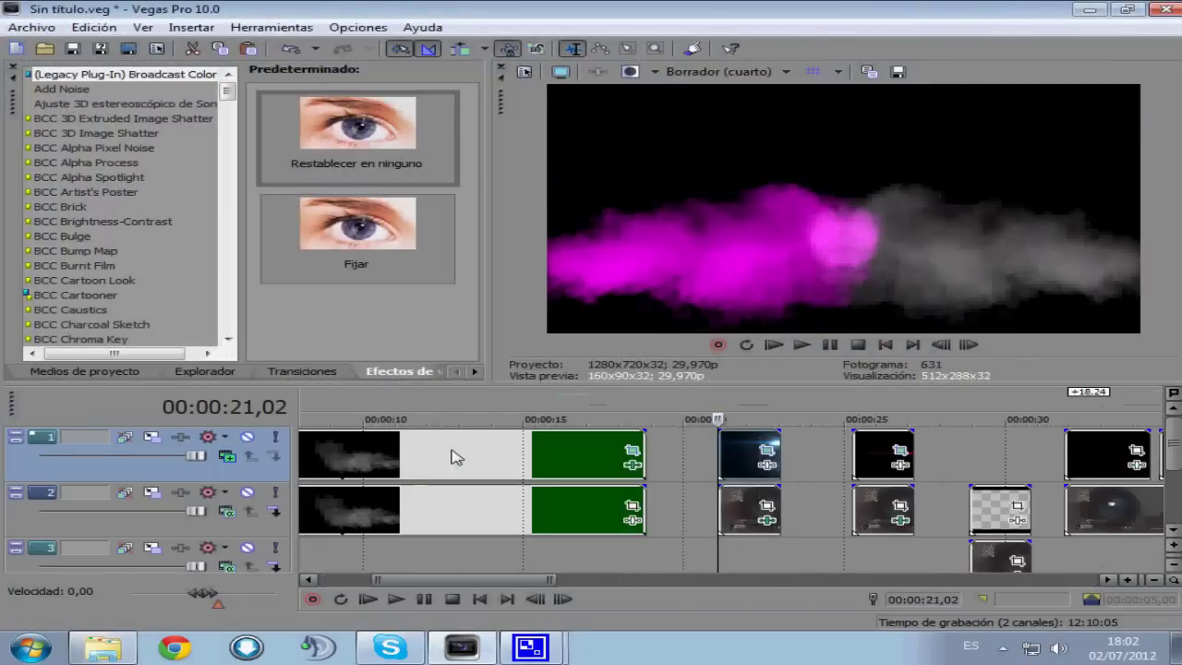
left_click(396, 598)
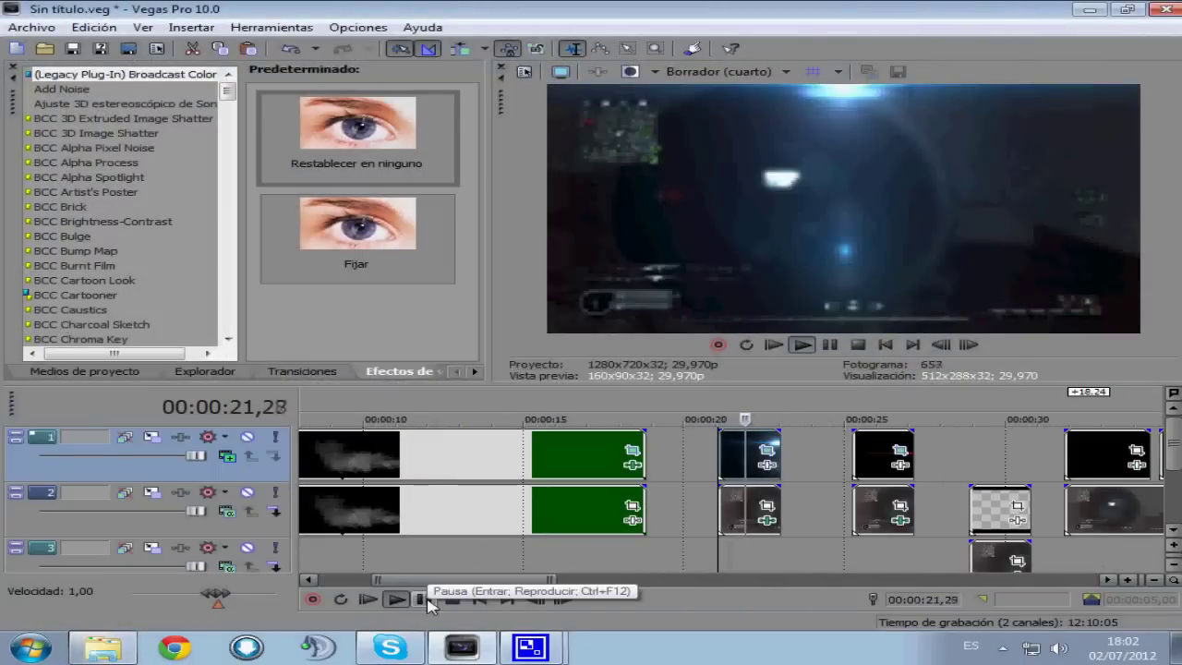
left_click(426, 599)
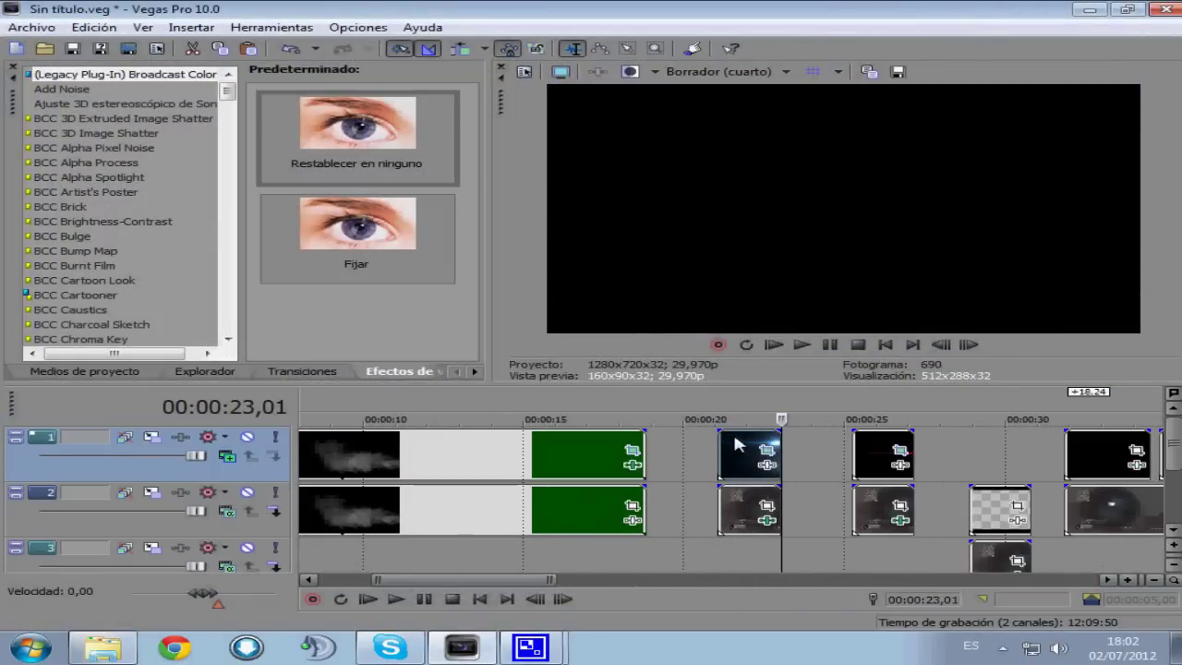
left_click(732, 462)
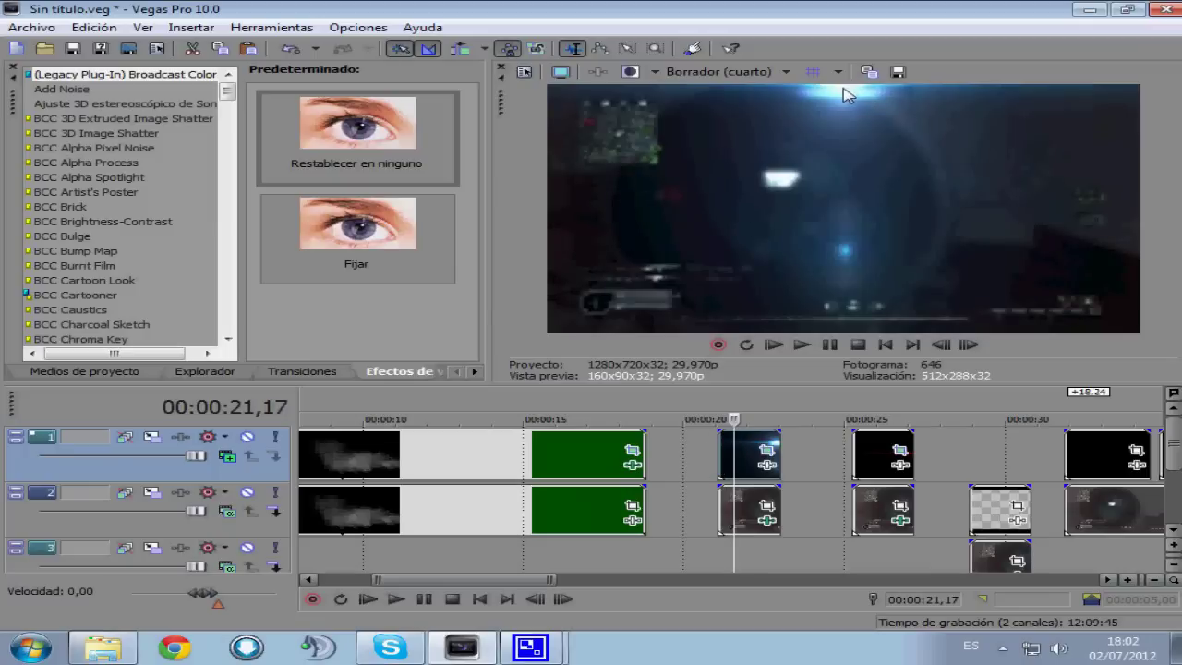
left_click(746, 445)
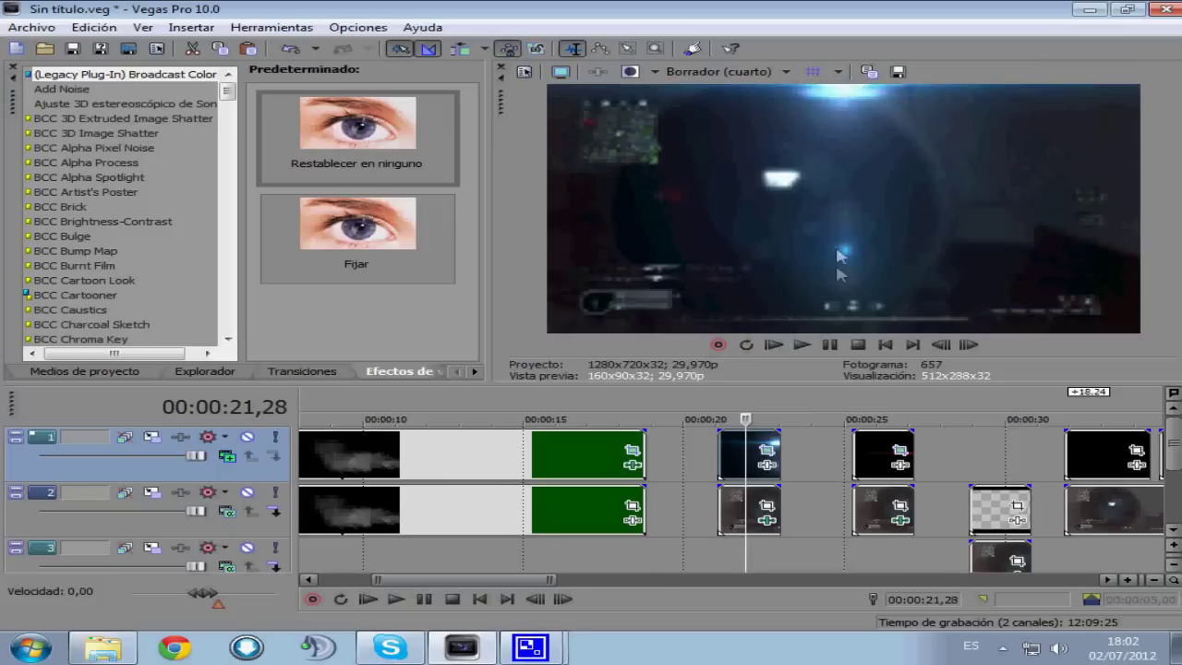
Place the timeline cursor in the empty stretch after the second pair of smoke clips, at 00:01:38,16.
scroll(960, 469, "down", 6)
left_click(977, 466)
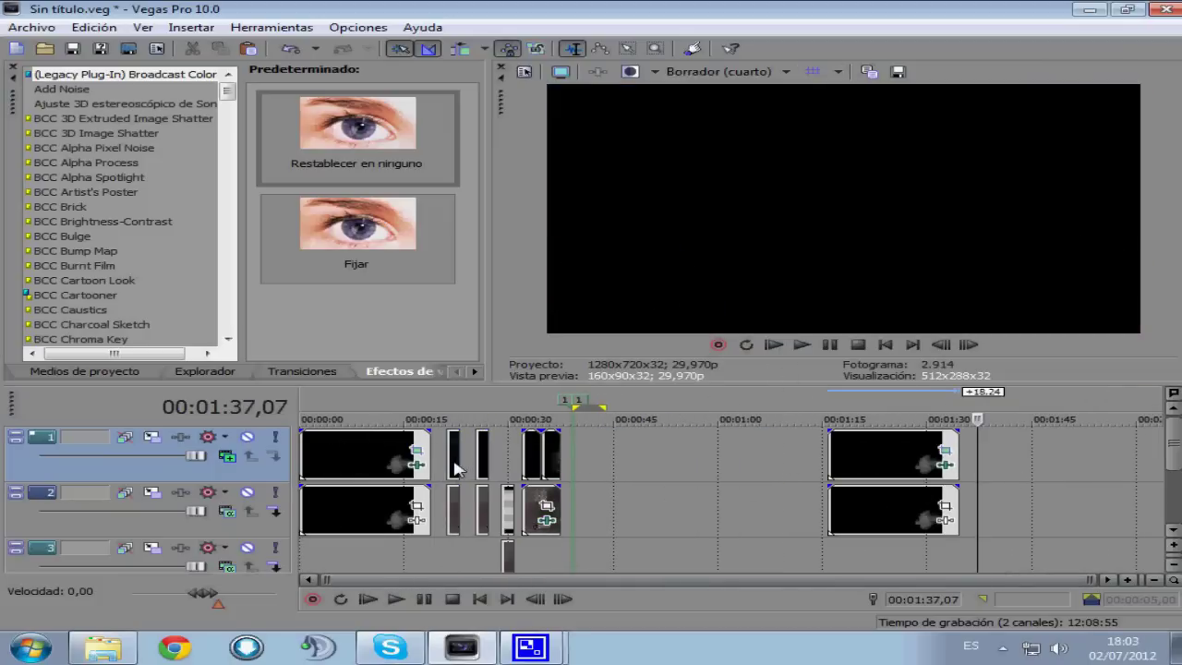
scroll(453, 475, "up", 3)
scroll(480, 496, "down", 2)
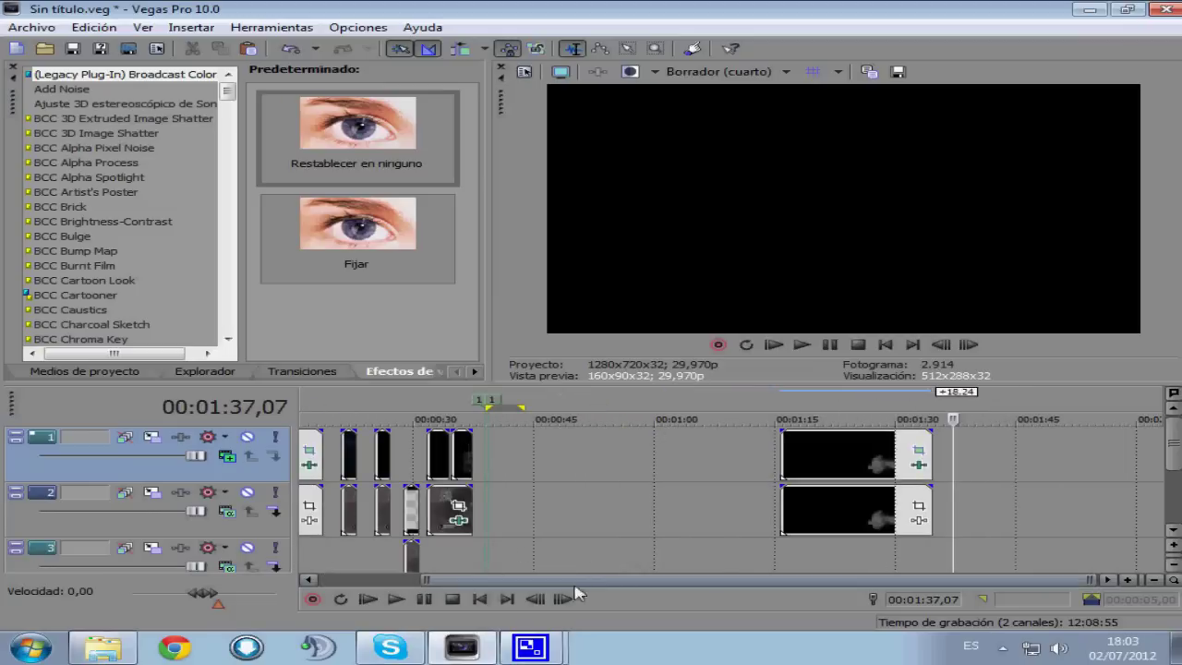
left_click(357, 471)
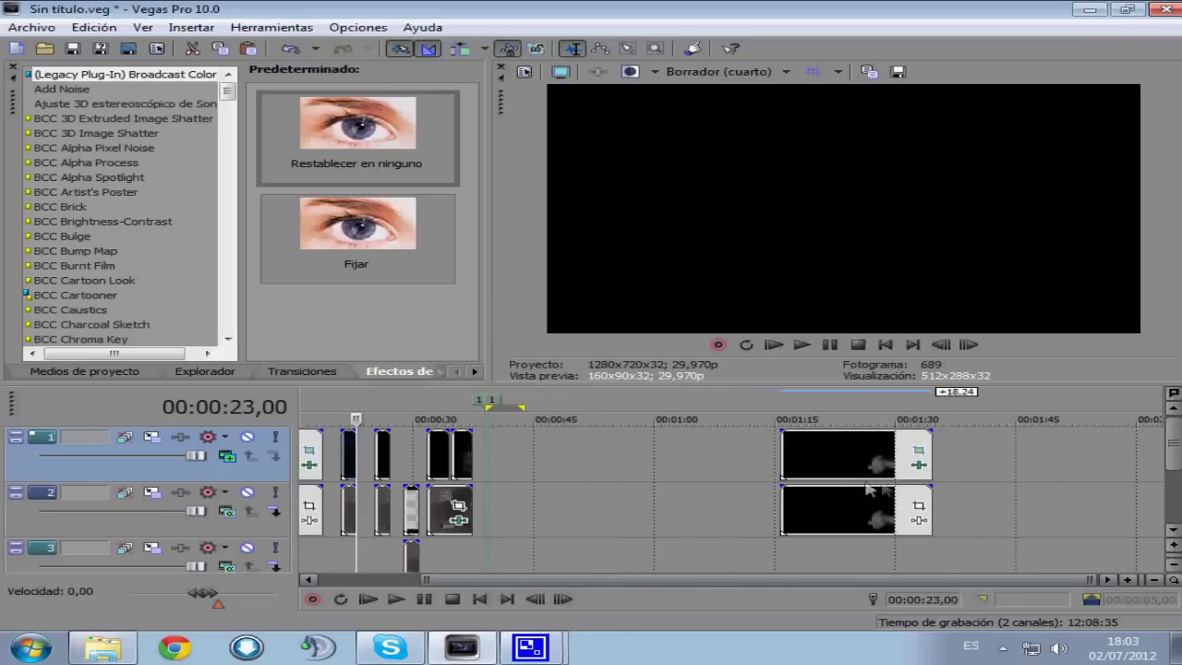
left_click(964, 472)
Insert the Flare 4 clip from the effects pack's Efectos de Video 2 folder on track 1 at 00:01:38,16.
left_click(31, 27)
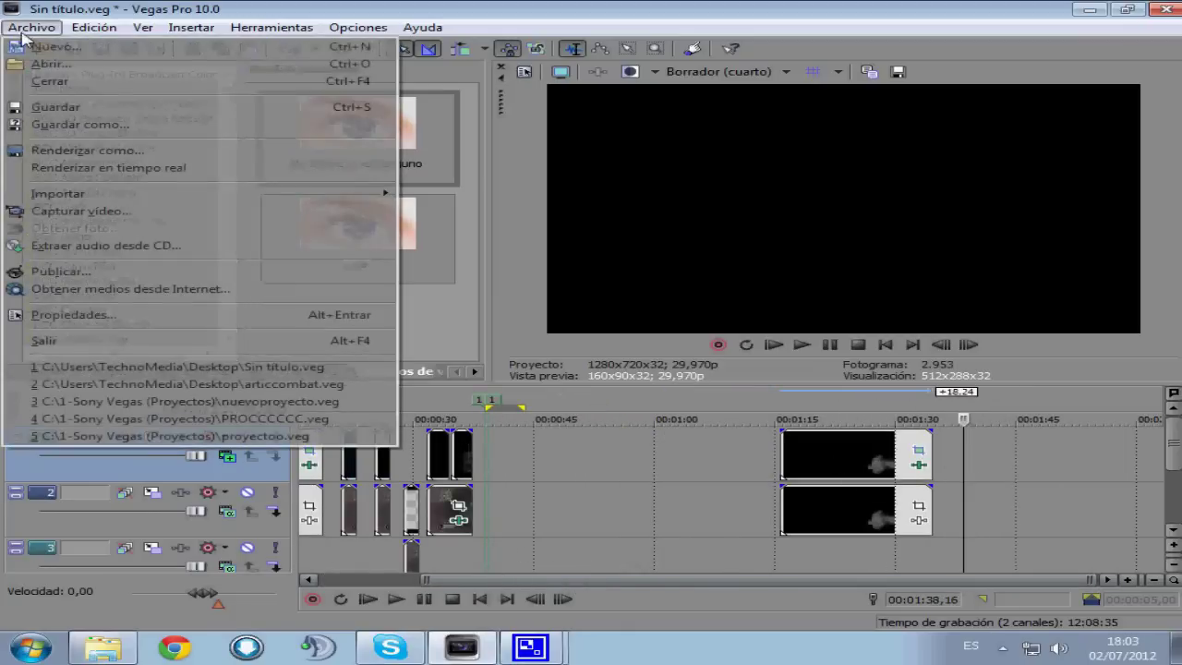
left_click(64, 71)
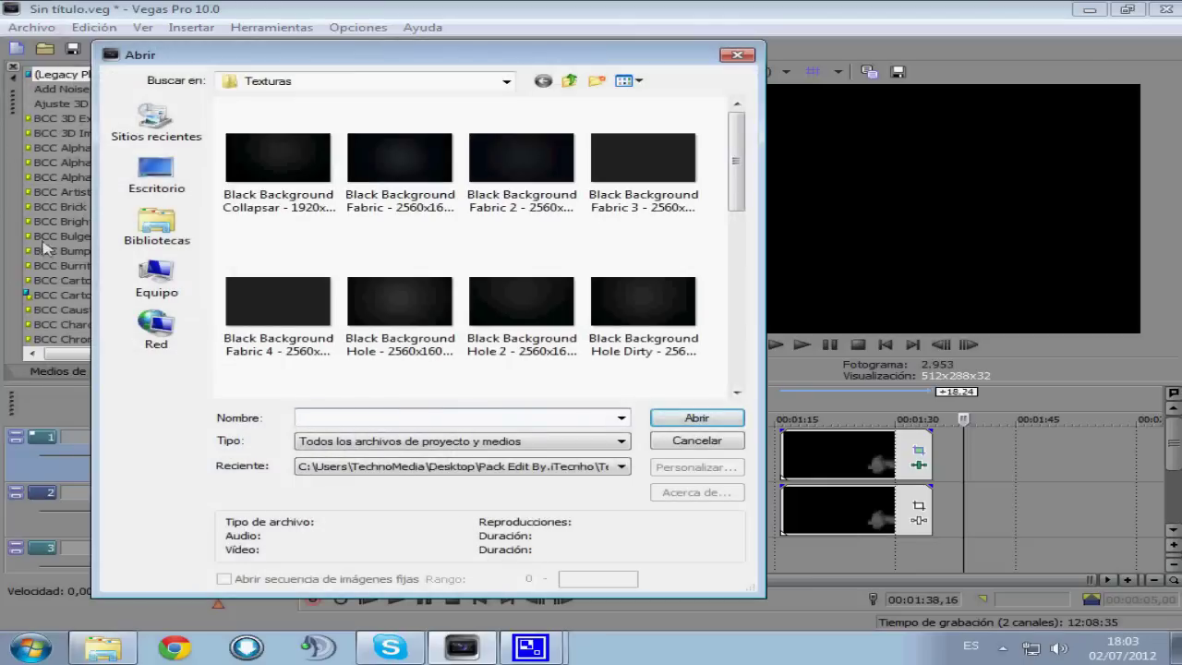
left_click(171, 195)
scroll(699, 243, "down", 3)
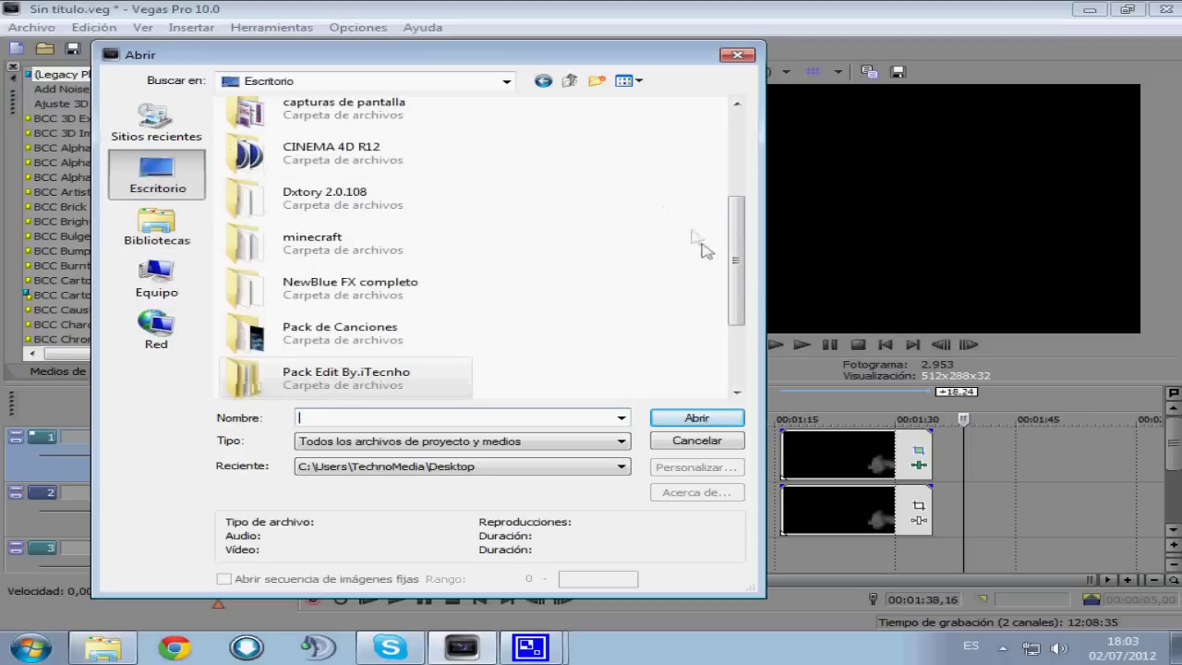
double_click(403, 374)
double_click(354, 165)
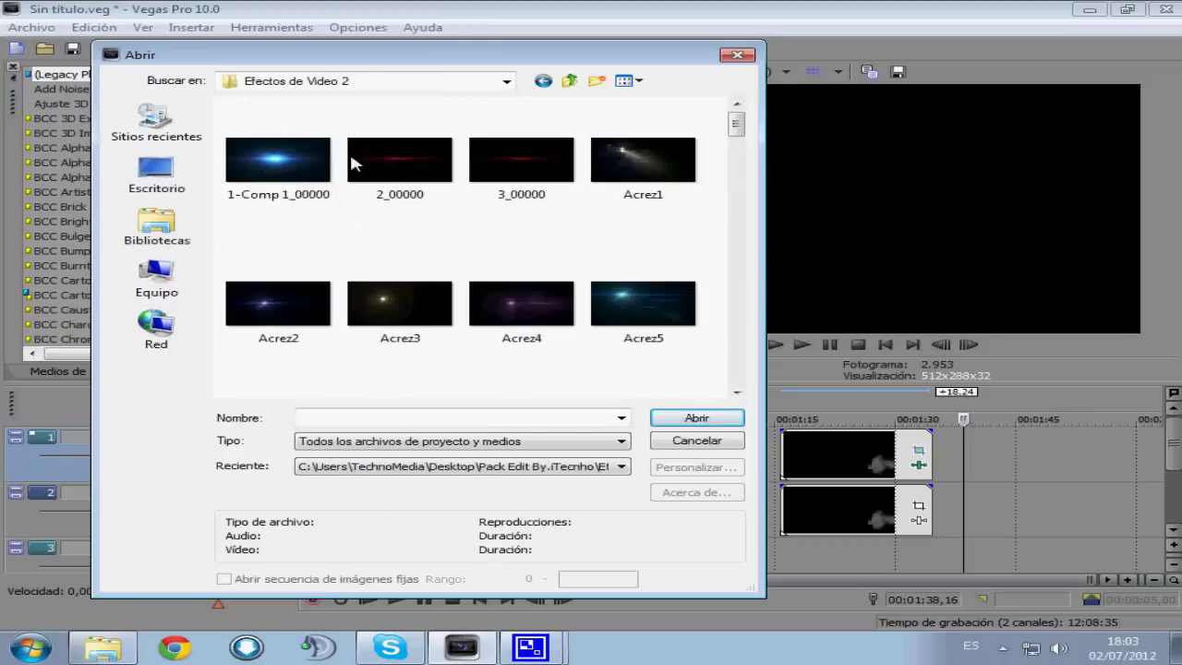
left_click_drag(739, 124, 753, 250)
left_click(398, 199)
left_click(696, 417)
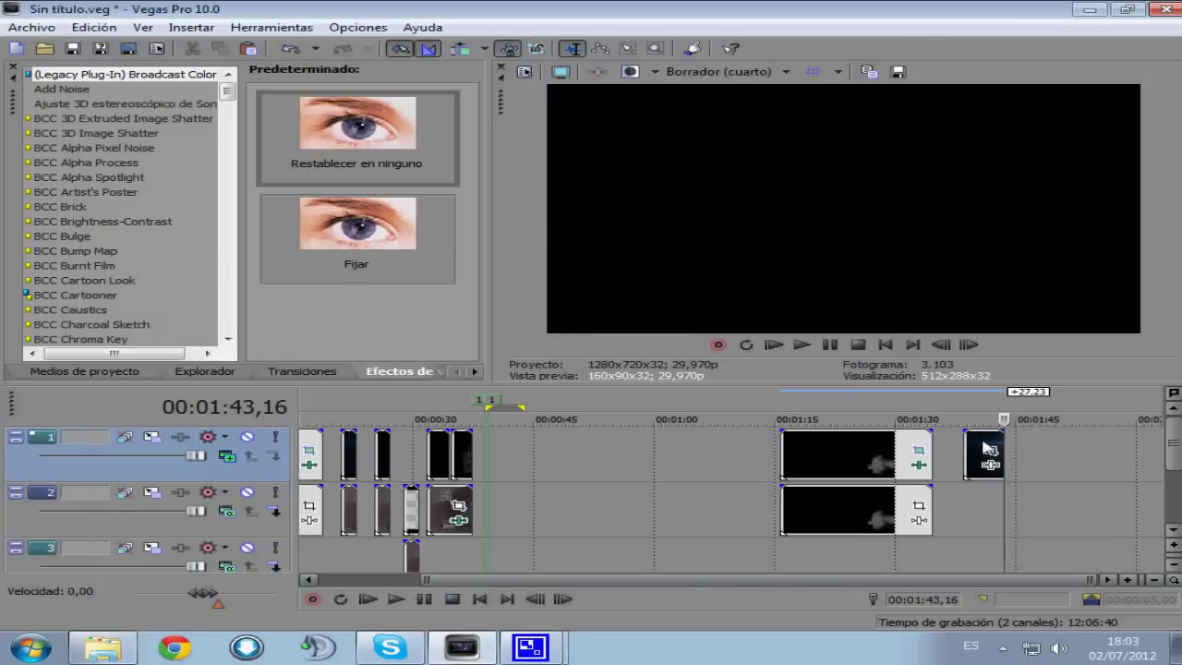
Copy the gameplay clip at 00:00:21,02 to track 2 beneath the flare at 00:01:43,16 and extend it to the flare's end.
left_click(355, 503)
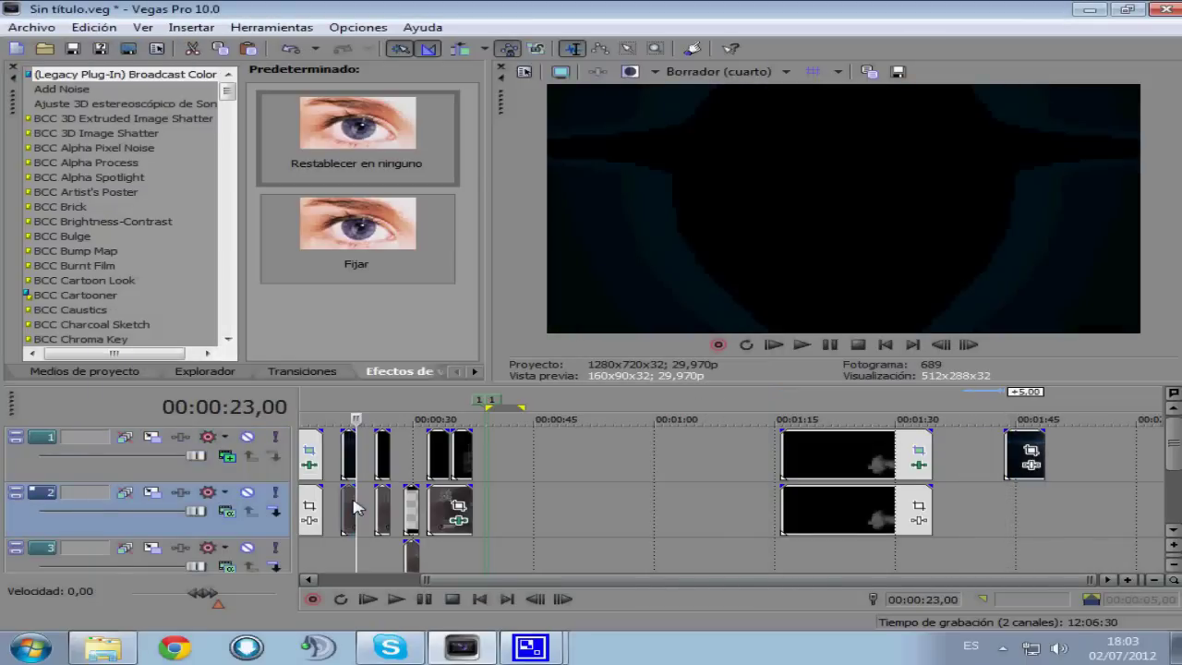
left_click(344, 506)
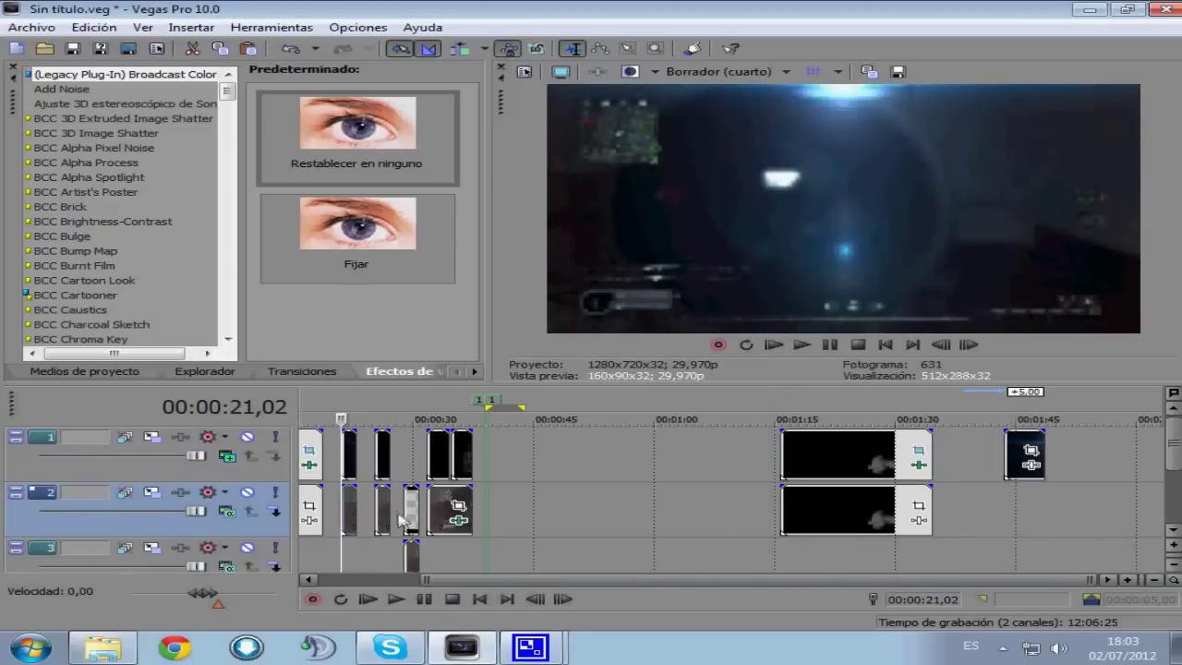
left_click(1009, 500)
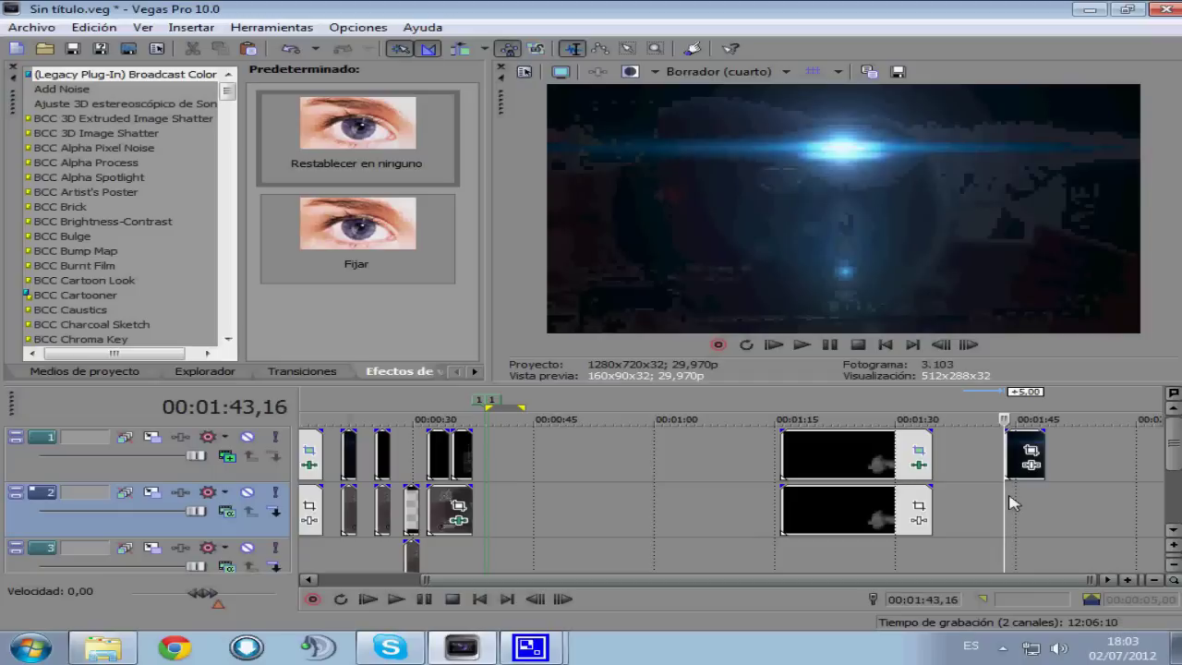
key("ctrl+v")
scroll(1023, 498, "up", 1)
scroll(1025, 503, "up", 2)
left_click_drag(826, 511, 896, 514)
Examine the flare composited over the gameplay clip at 00:01:45,20 and return to its start at 00:01:43,16.
left_click(768, 461)
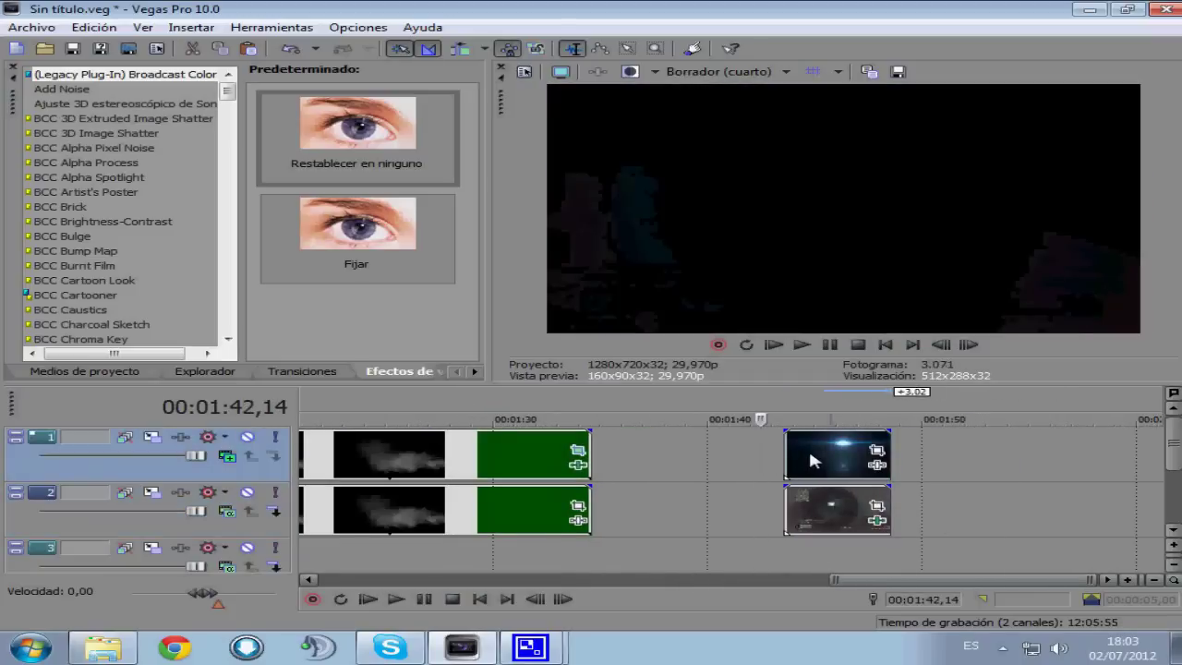
double_click(697, 465)
left_click(713, 462)
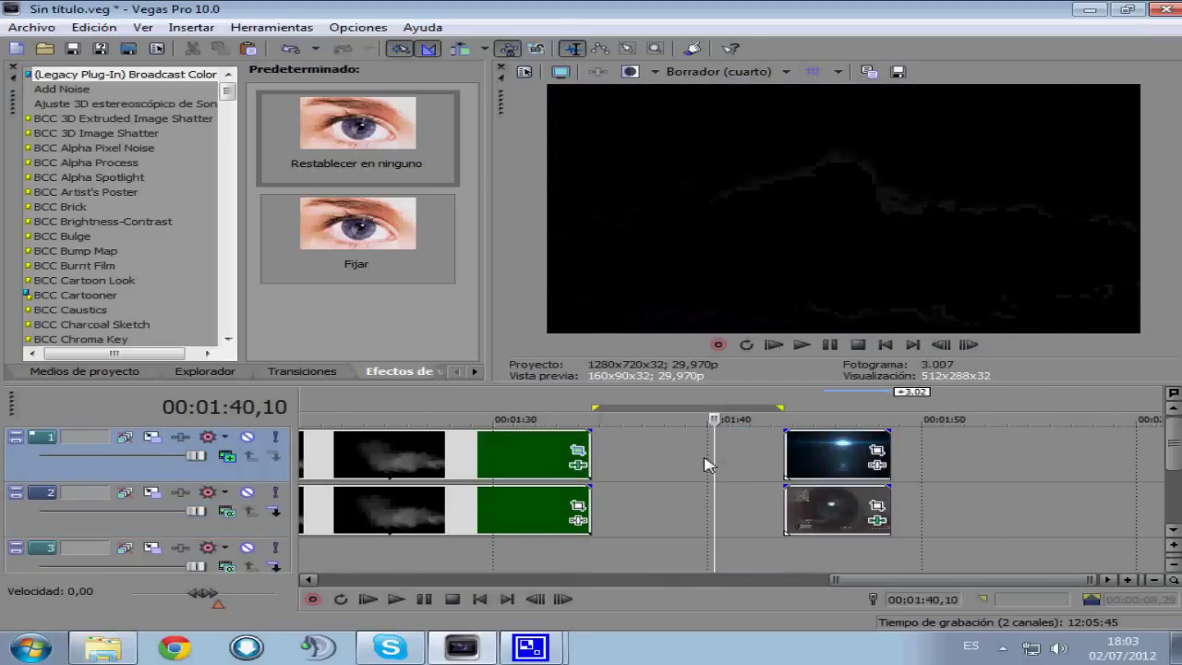
left_click(830, 454)
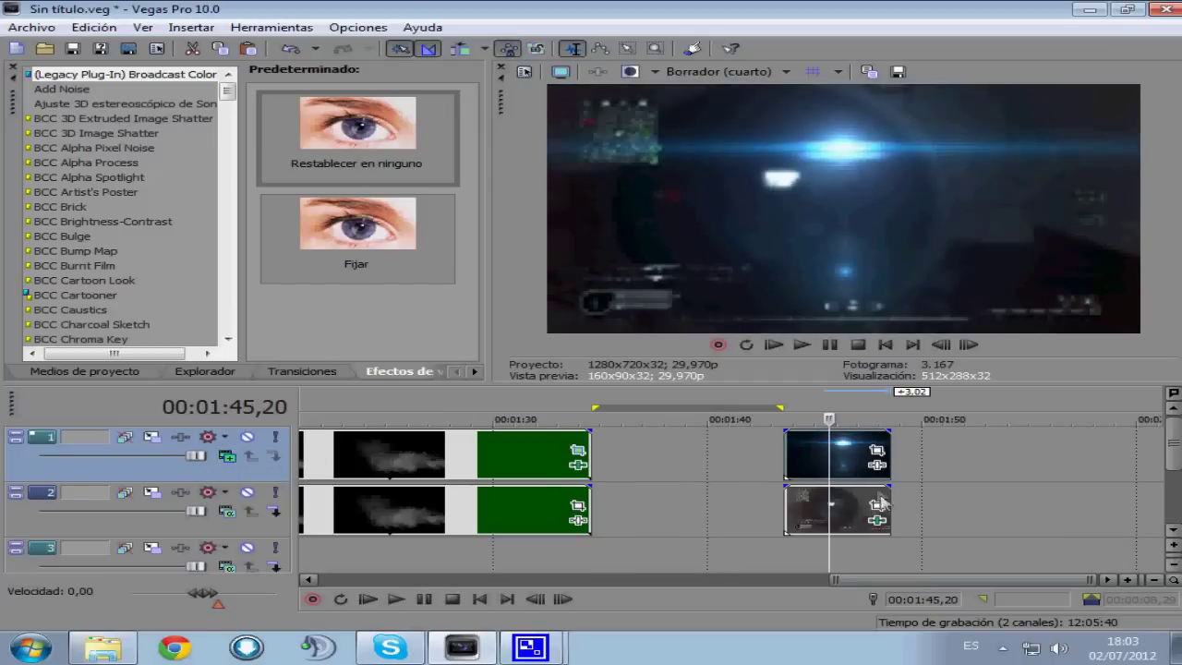
left_click(783, 471)
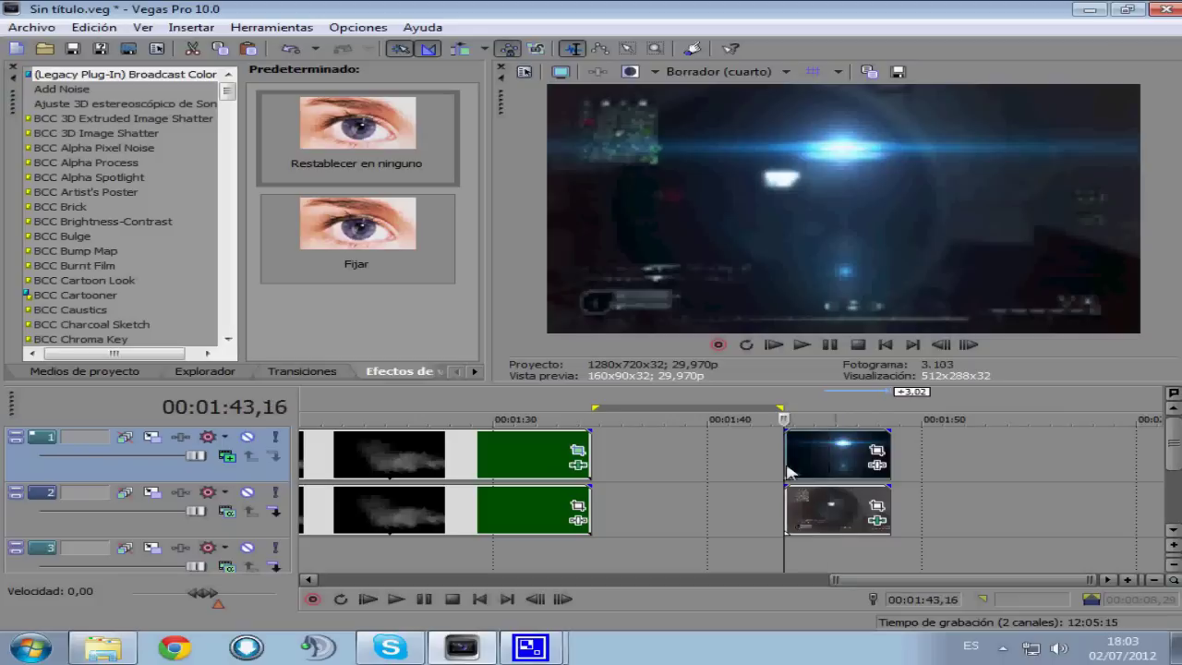
Open the pan/crop settings of the Flare 4 clip and shift its crop frame vertically to Centro Y 537,7.
left_click(883, 458)
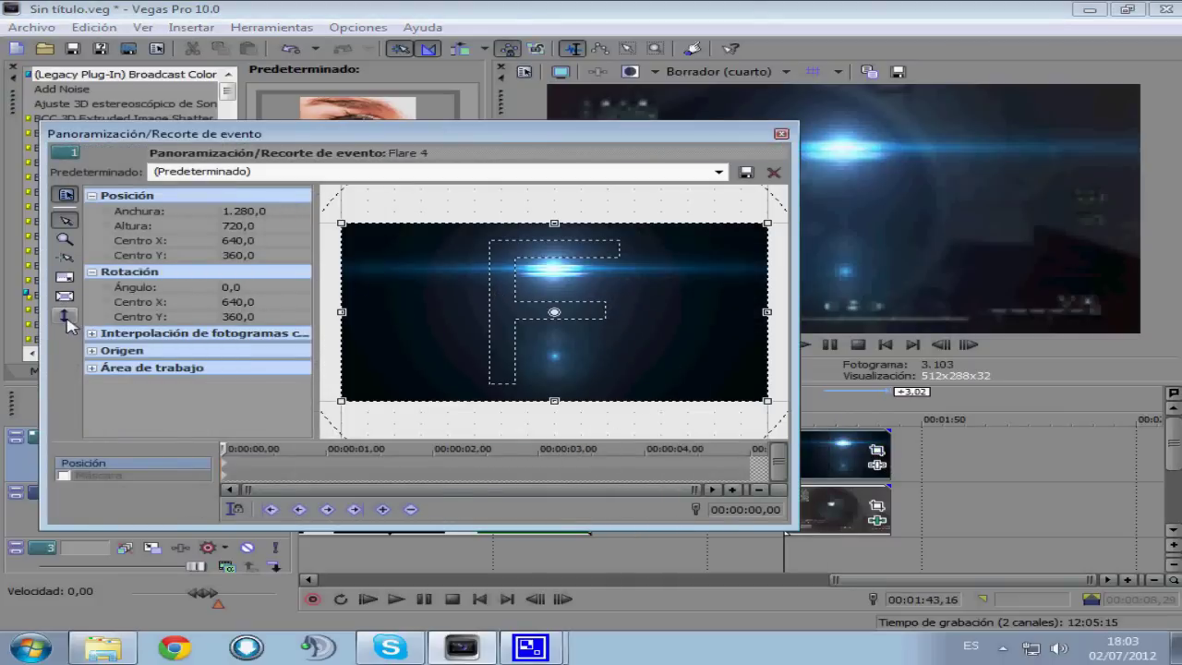
left_click_drag(460, 263, 452, 308)
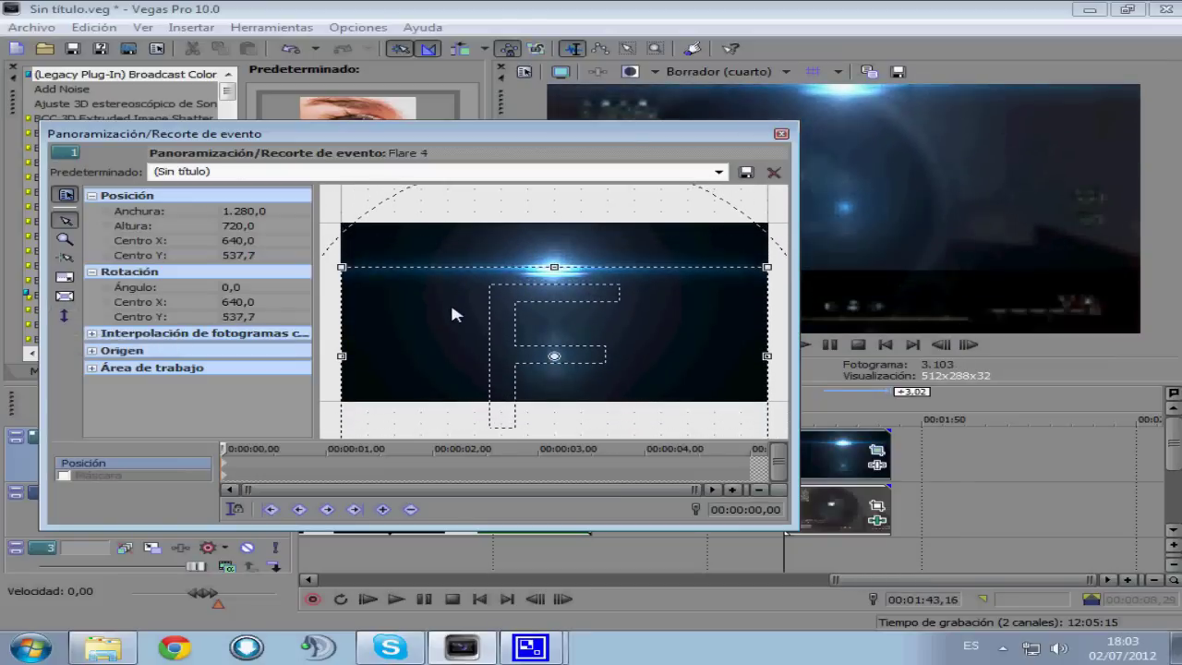
left_click_drag(625, 132, 388, 158)
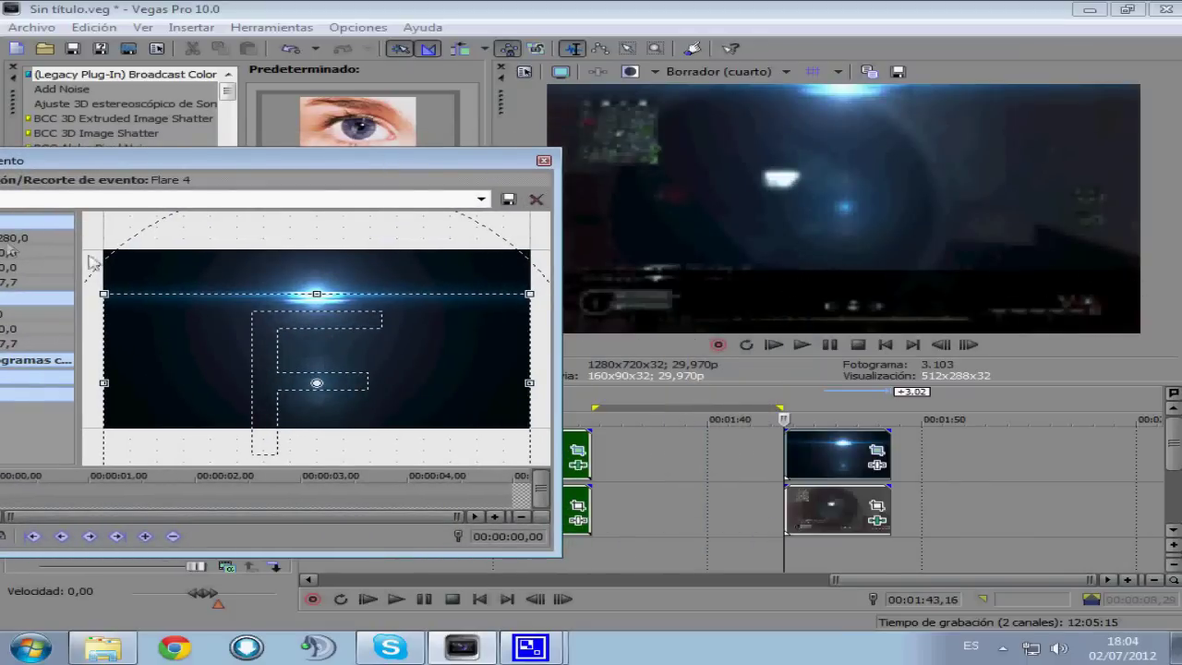
left_click_drag(189, 159, 386, 149)
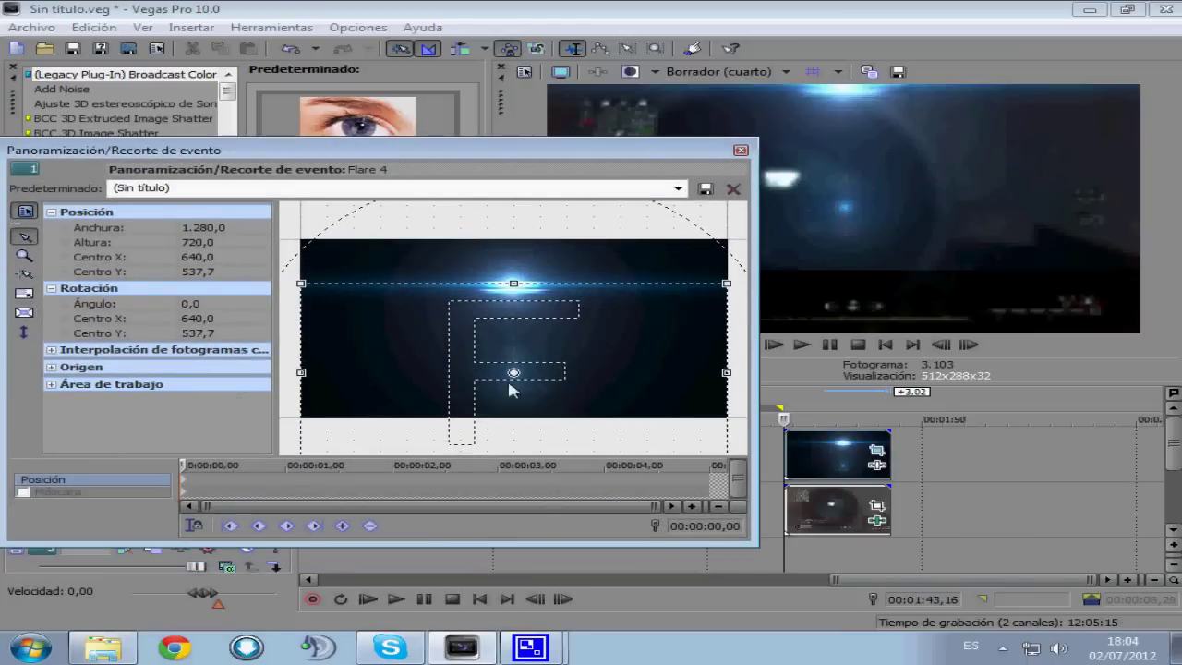
left_click_drag(463, 158, 430, 112)
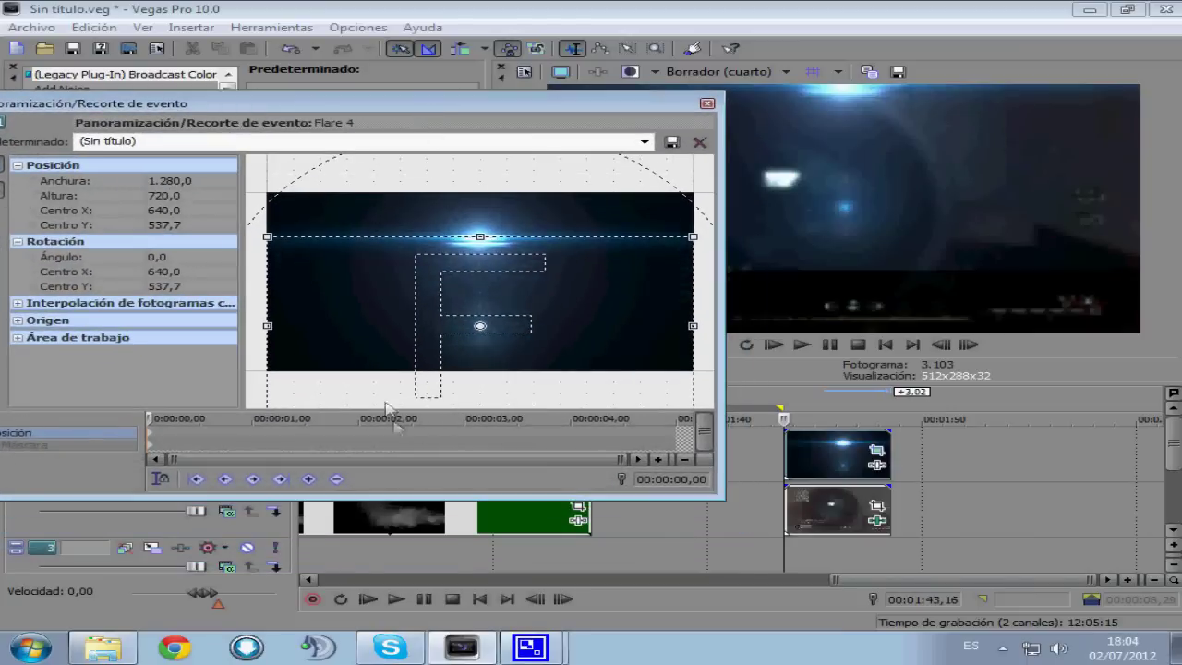
Try resizing the height of Flare 4's crop frame to Altura 352,4 and 732,3, with its centre at Centro Y 543,9.
scroll(447, 367, "down", 3)
left_click_drag(490, 359, 517, 367)
left_click_drag(282, 103, 376, 139)
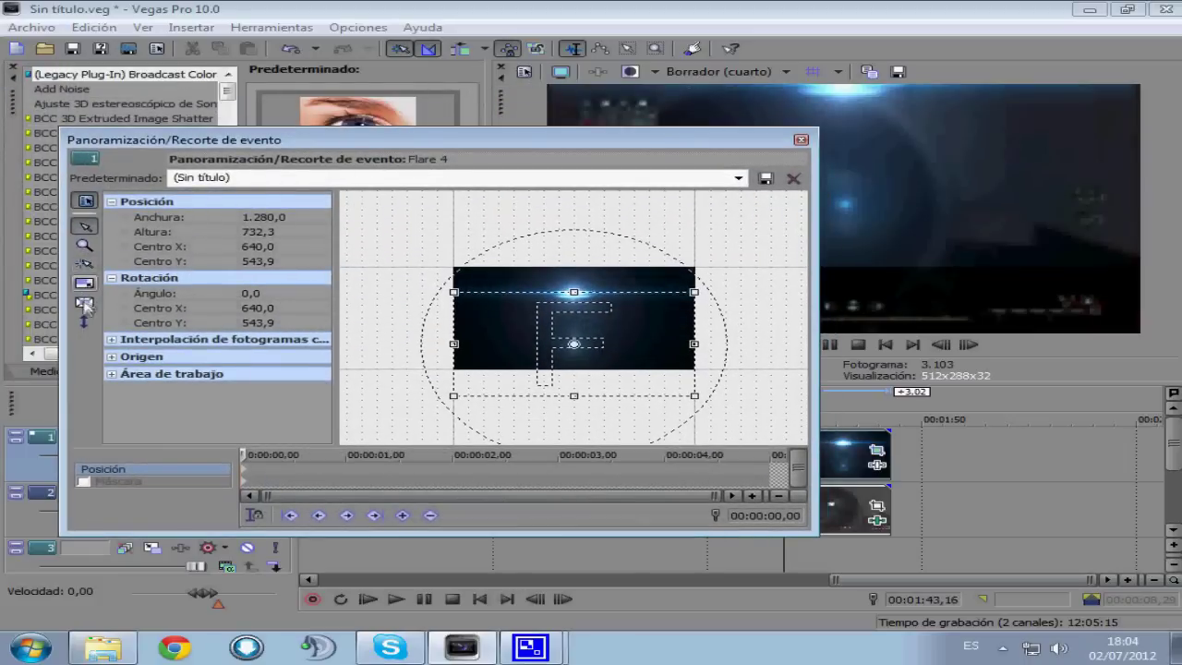
left_click_drag(480, 141, 433, 132)
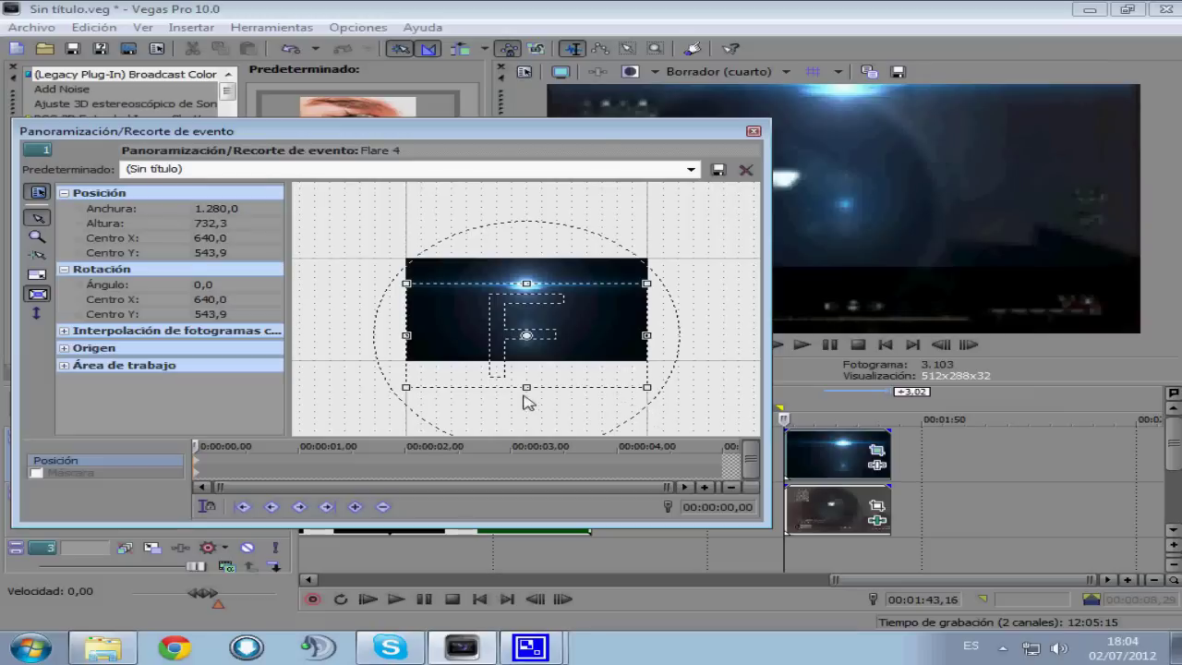
left_click_drag(526, 395, 556, 368)
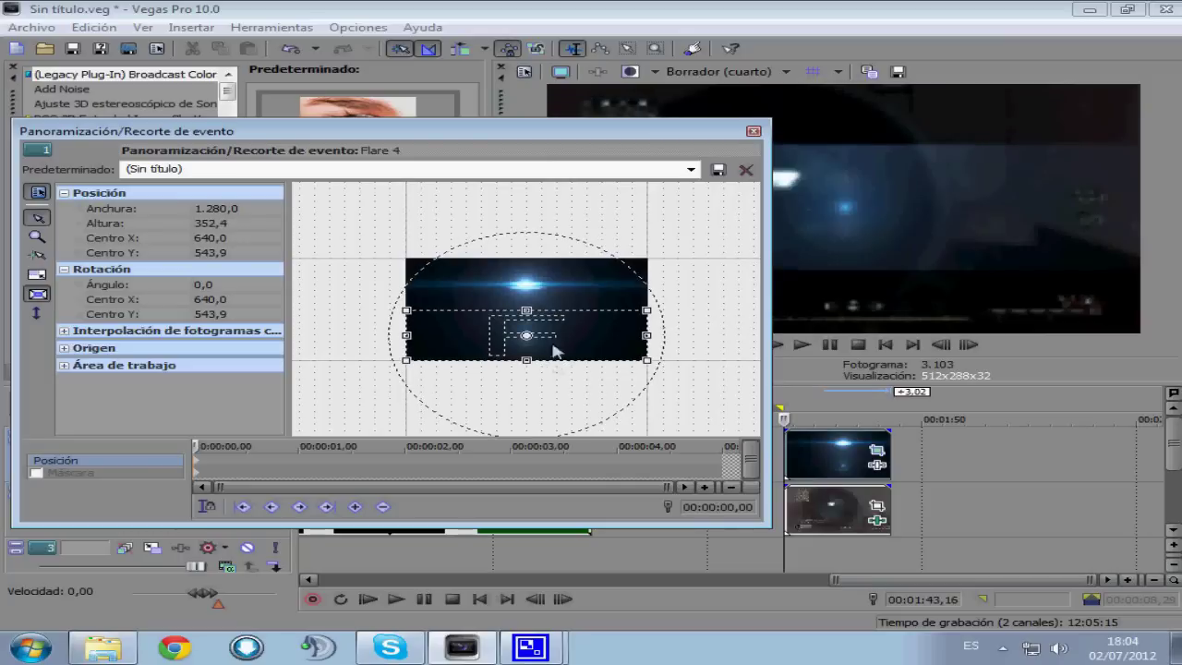
left_click_drag(538, 317, 545, 290)
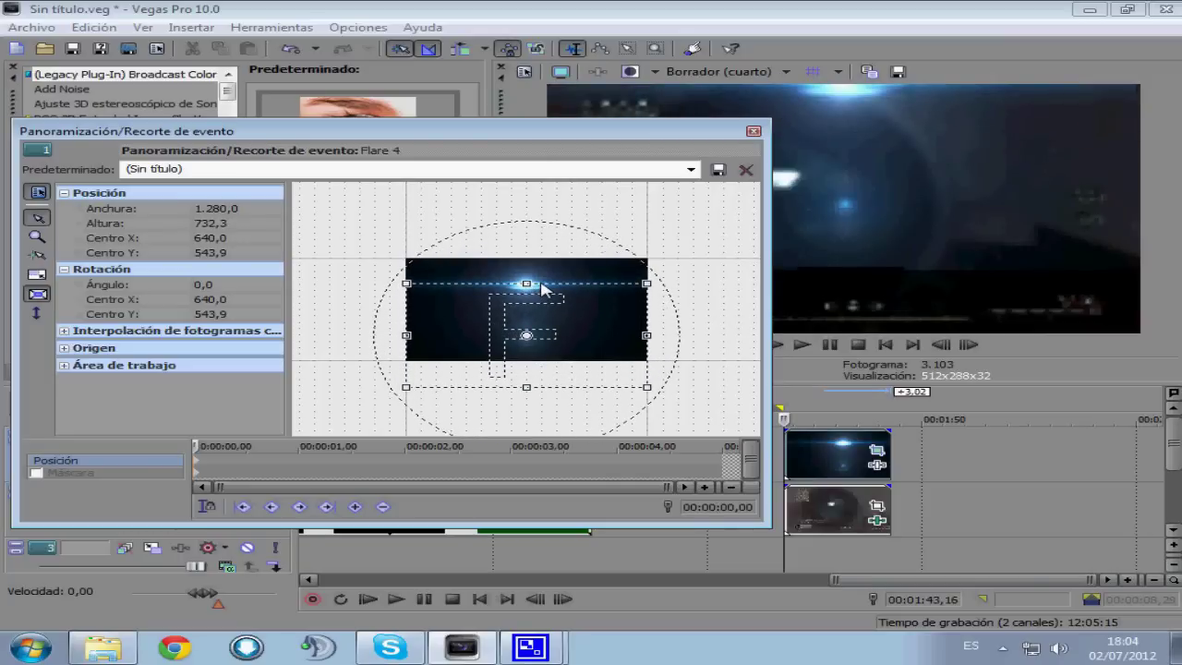
Try resizing and moving Flare 4's crop frame to Altura 683,2, Centro X 646,1 and Centro Y 537,7.
left_click_drag(548, 396, 544, 375)
left_click_drag(565, 342, 566, 322)
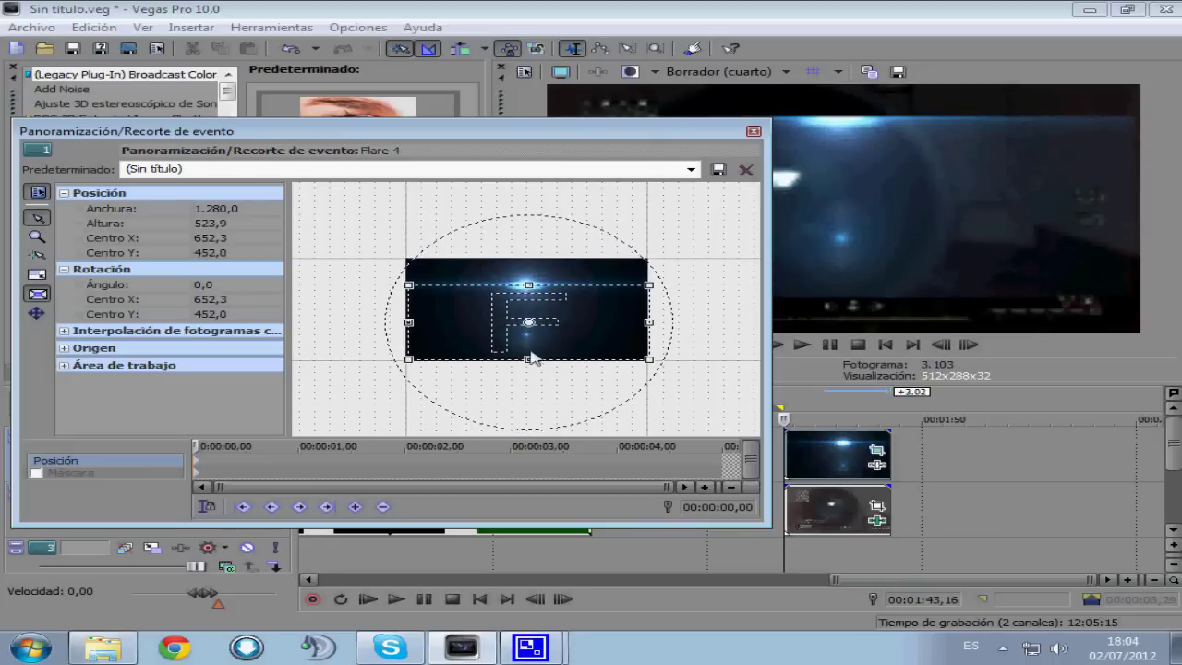
left_click_drag(530, 359, 541, 349)
left_click_drag(527, 285, 527, 273)
left_click_drag(588, 333, 591, 354)
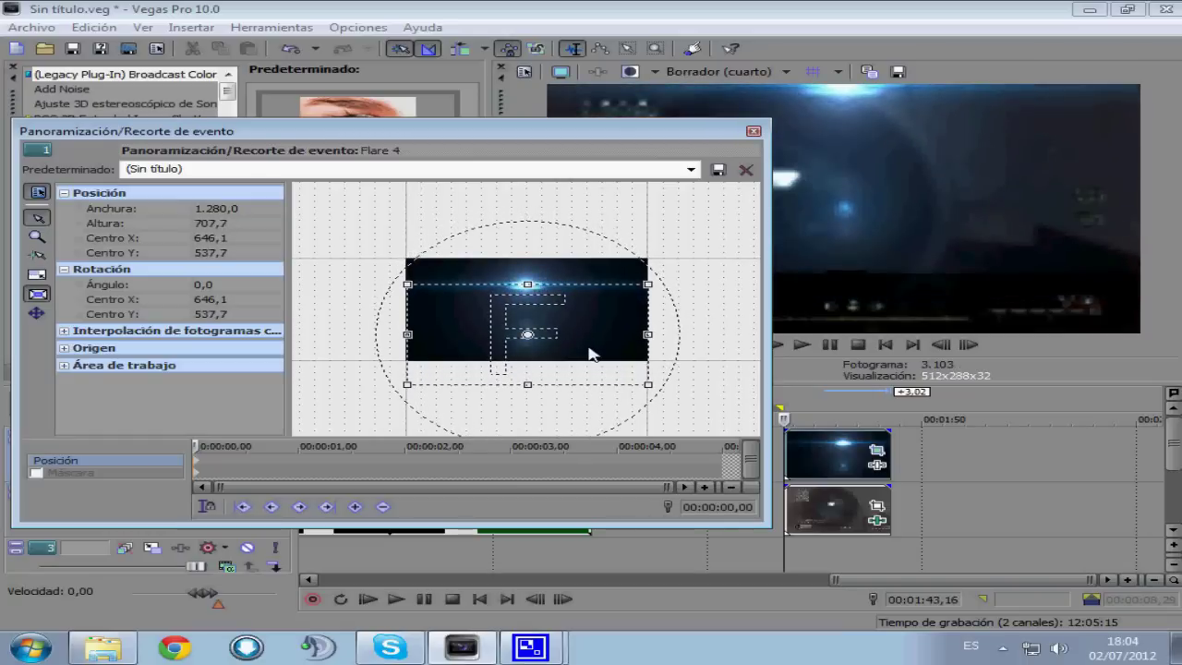
mouse_move(541, 388)
left_mouse_down()
mouse_move(543, 376)
mouse_move(545, 388)
left_mouse_up()
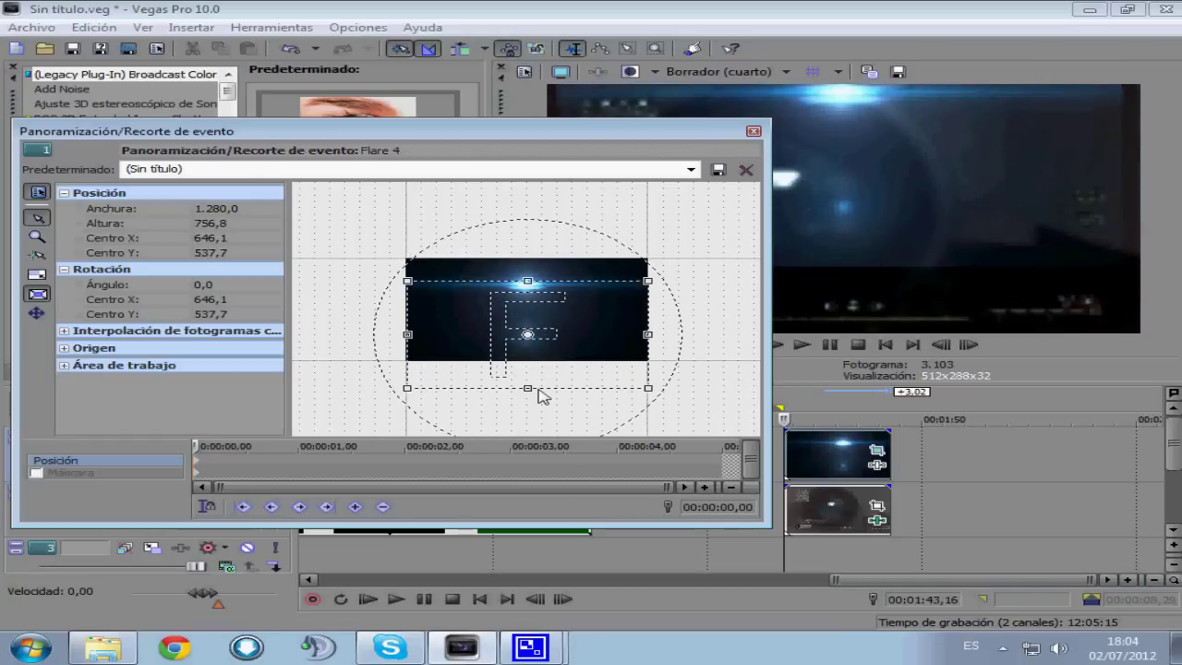
Adjust Flare 4's crop frame to Altura 530,1, Centro X 664,5 and Centro Y 379,5, and close the pan/crop window.
left_click(36, 315)
left_click_drag(528, 388, 531, 375)
left_click_drag(532, 366, 570, 367)
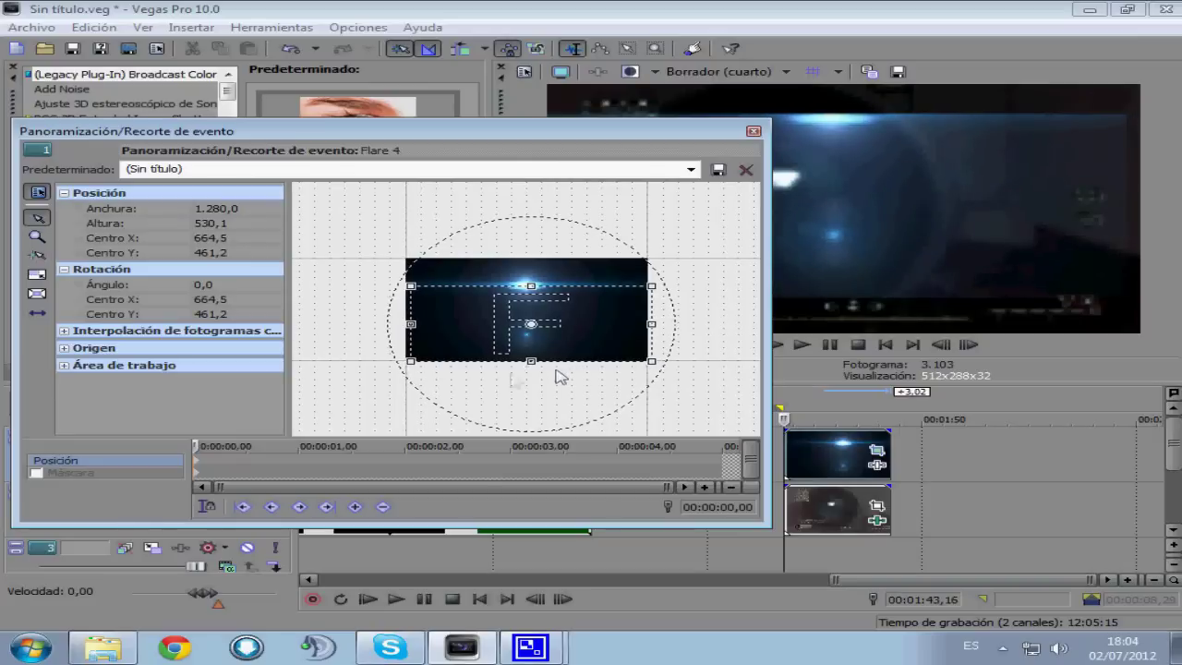
scroll(570, 369, "up", 1)
left_click_drag(475, 351, 497, 328)
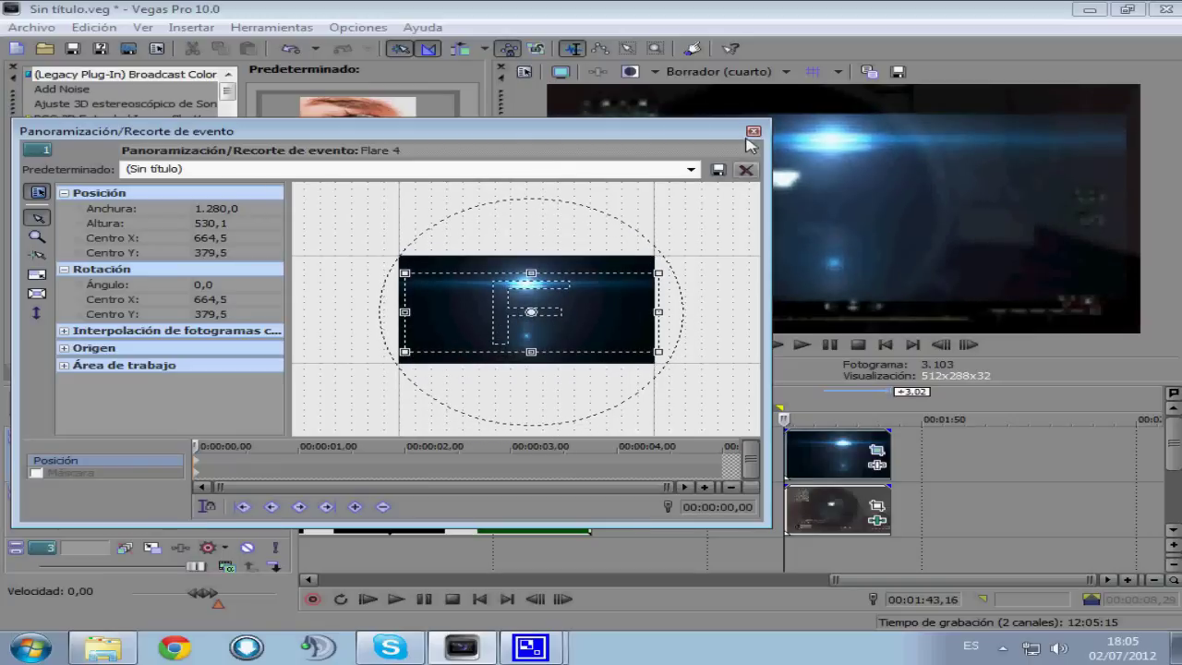
left_click(754, 134)
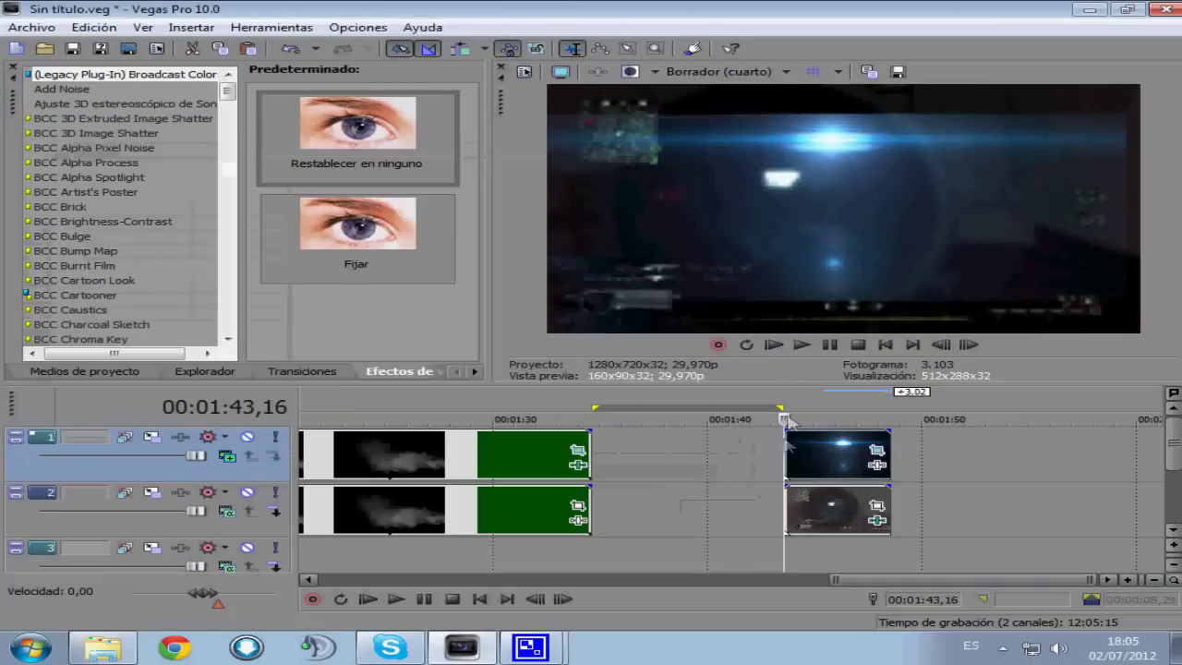
Turn off Mantener relación de aspecto in the Flare 4 event's properties.
right_click(813, 473)
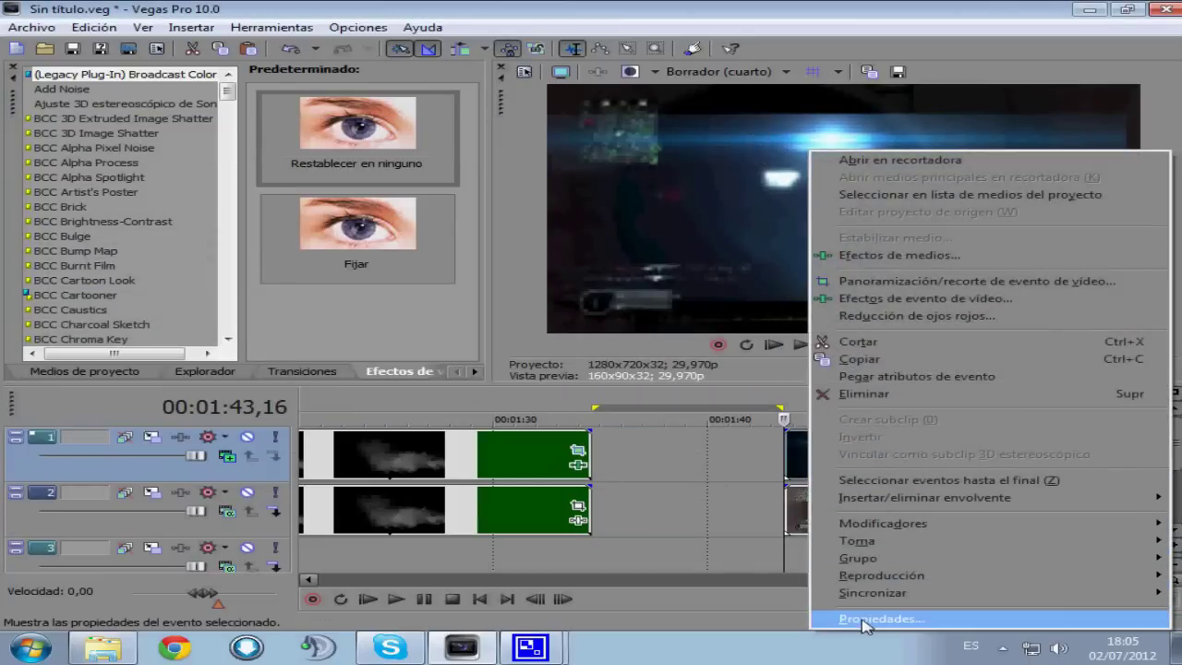
left_click(863, 619)
left_click(427, 195)
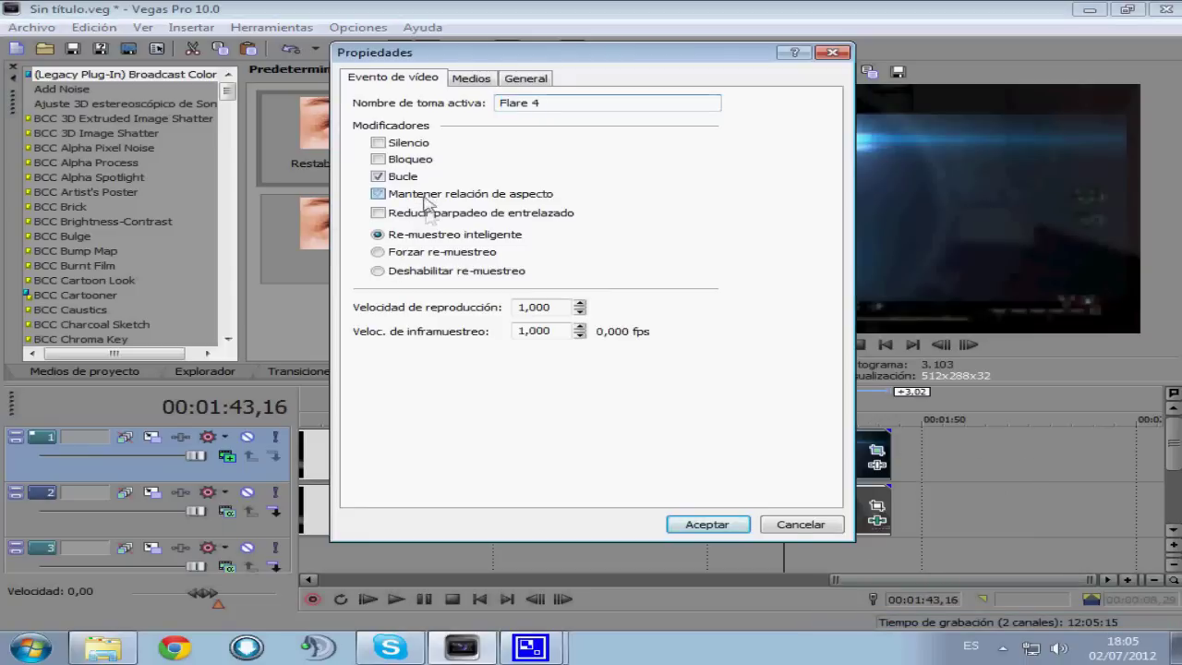
left_click(704, 521)
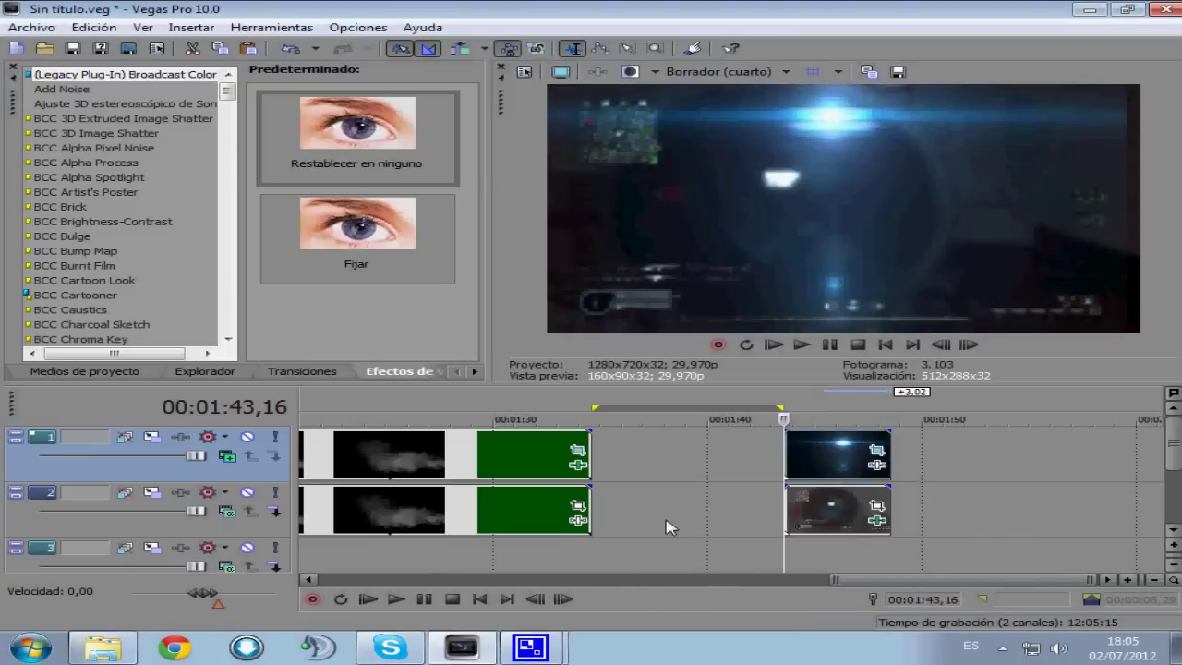
Try moving Flare 4's crop frame to Centro X 640,1 and Centro Y 450,9 with its Altura at 533,5.
left_click(877, 451)
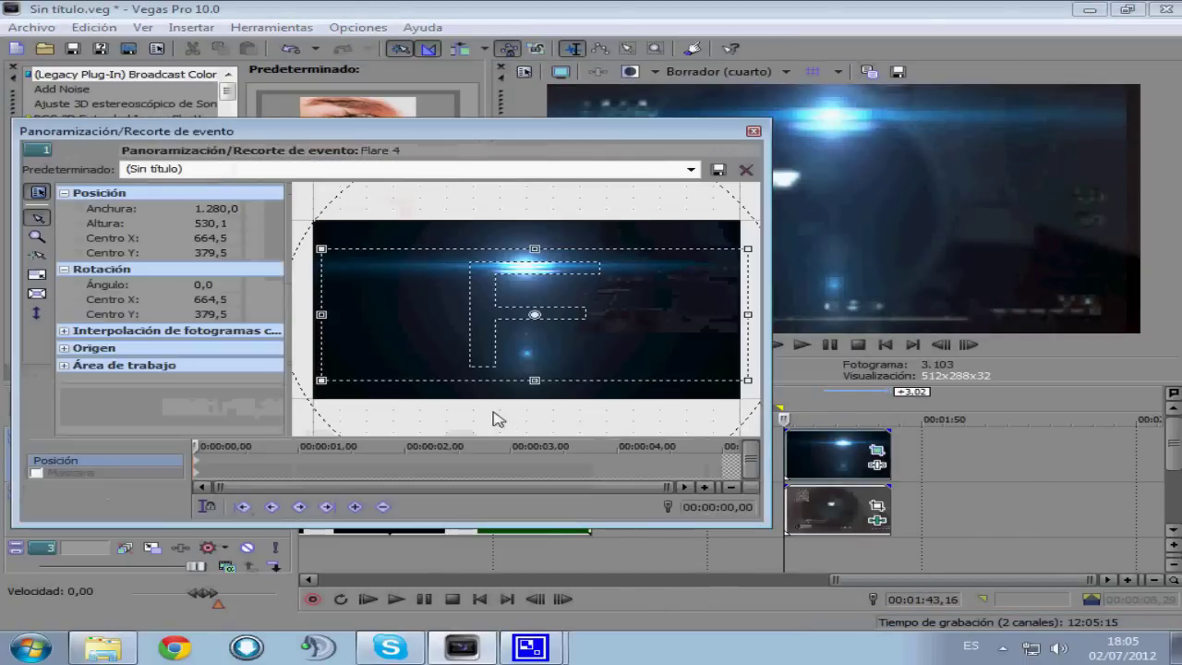
left_click_drag(487, 325, 472, 334)
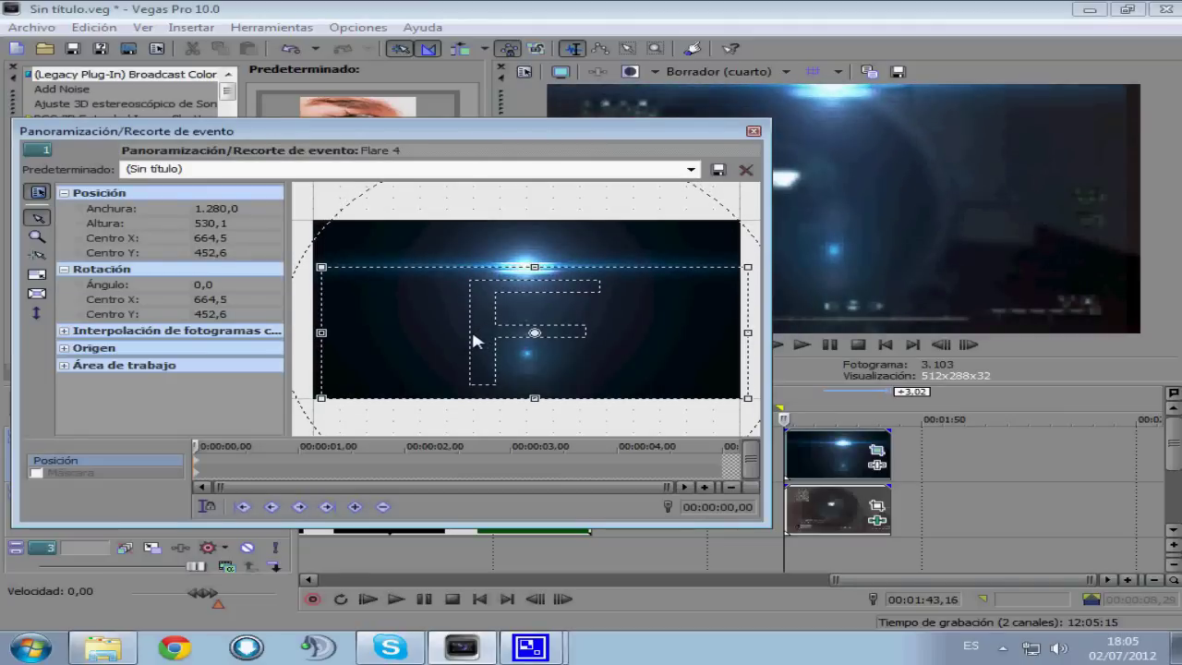
left_click_drag(412, 331, 403, 330)
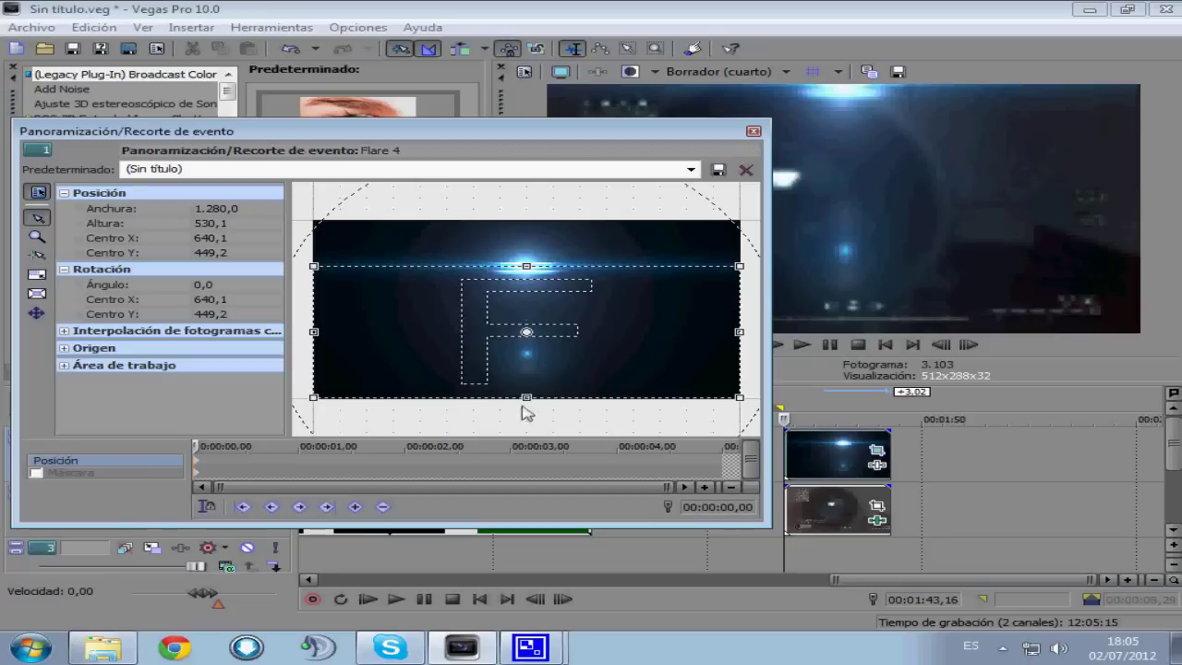
left_click_drag(525, 400, 526, 401)
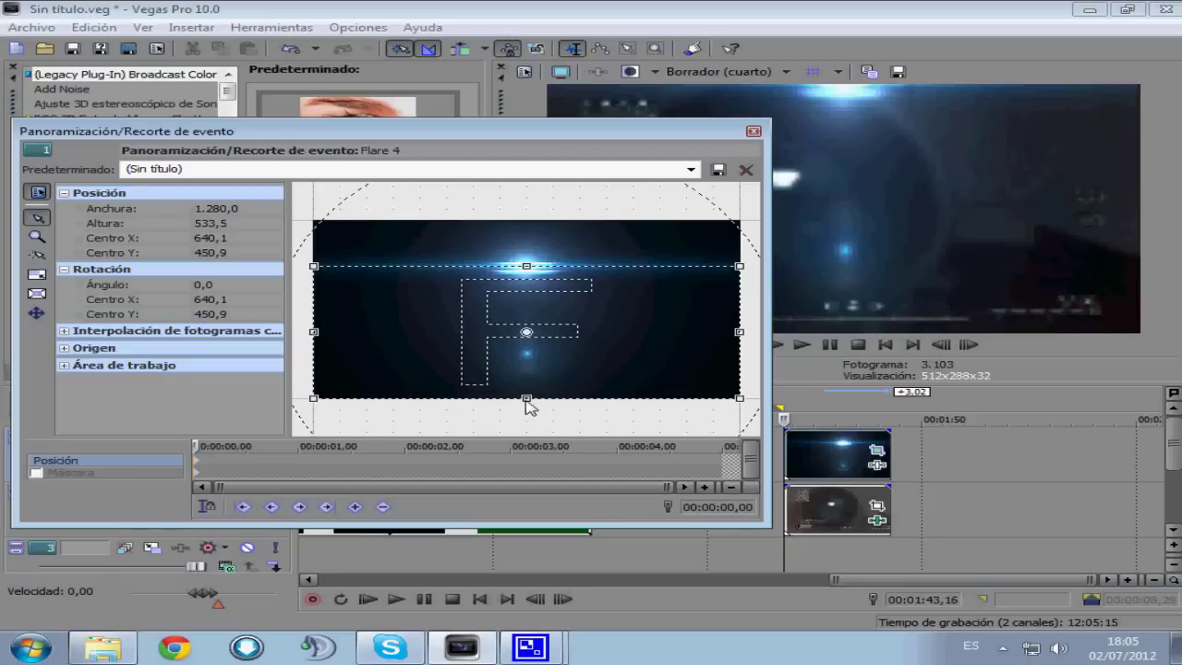
Restore Flare 4's default crop frame, adjust it to Altura 520,9, Centro X 641,3 and Centro Y 459,7, and close the pan/crop window.
right_click(441, 359)
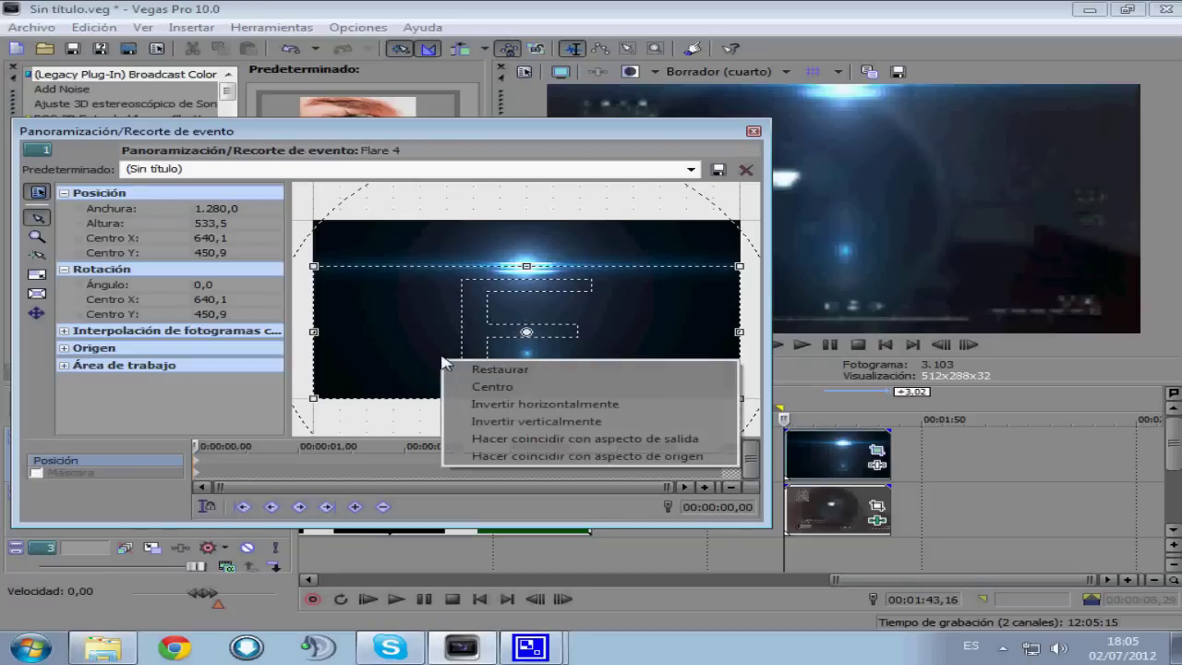
left_click(466, 368)
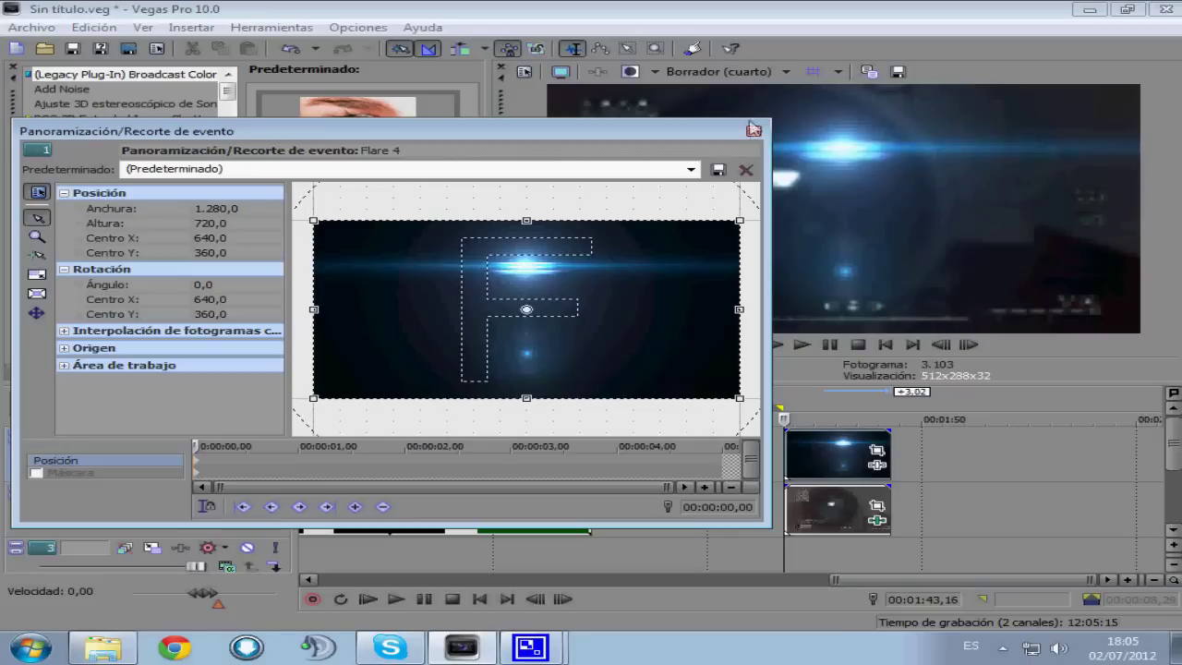
left_click_drag(400, 328, 397, 371)
scroll(406, 369, "down", 5)
left_click_drag(523, 406, 524, 378)
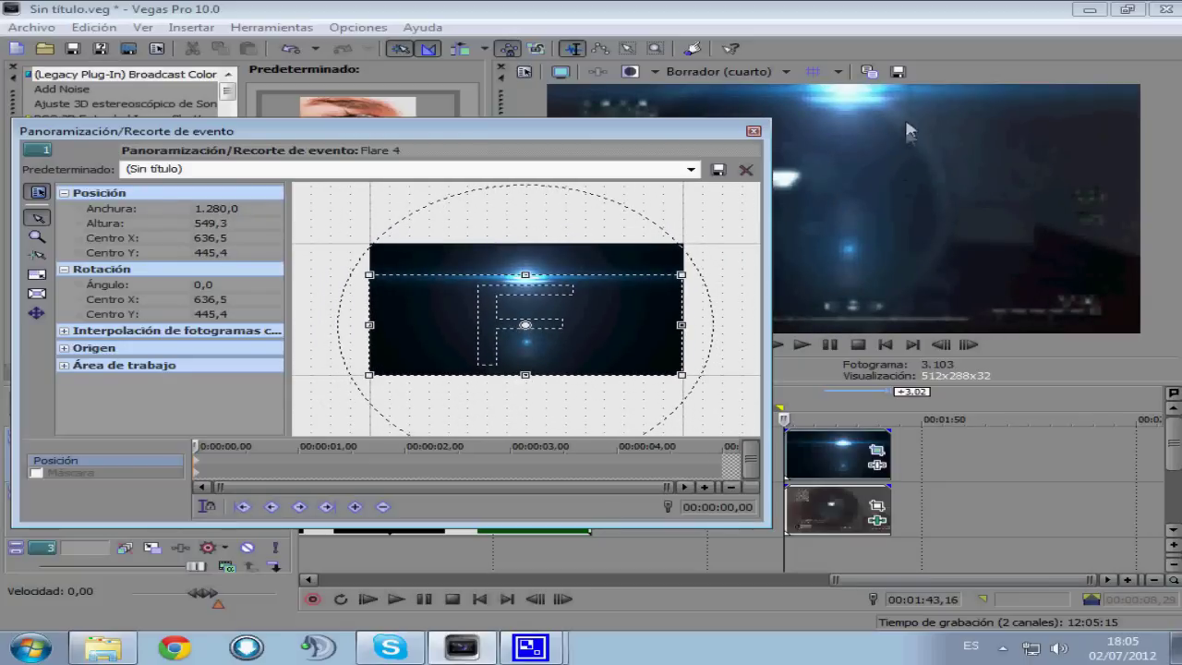
left_click_drag(628, 304, 628, 308)
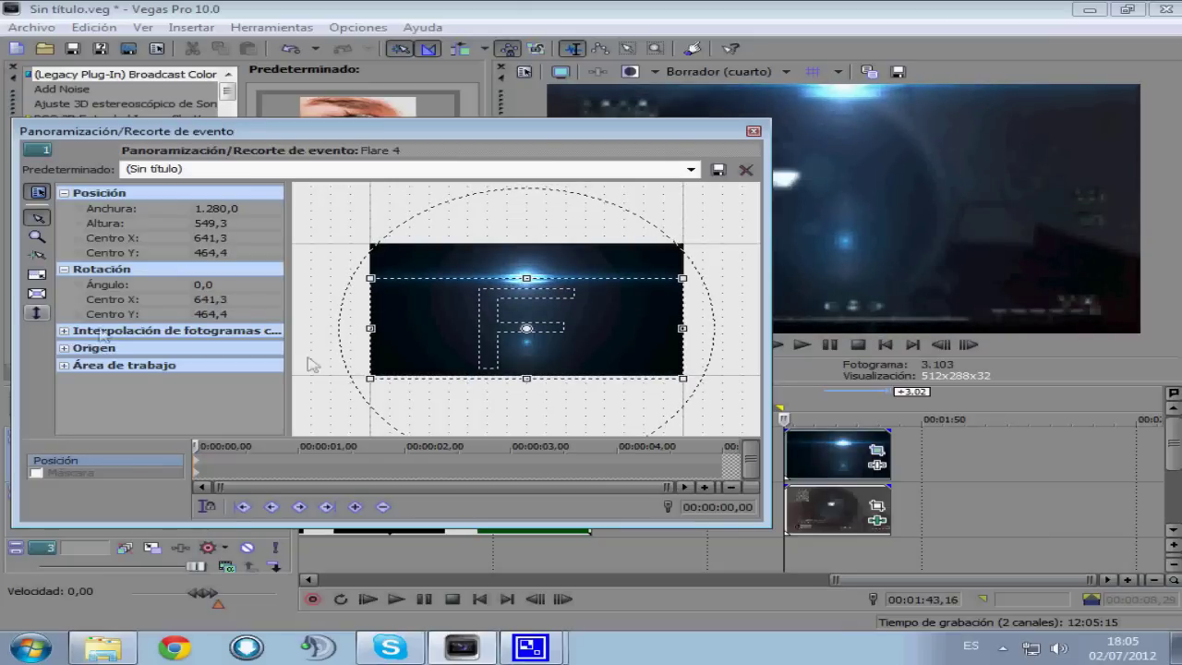
mouse_move(557, 383)
left_mouse_down()
mouse_move(564, 346)
mouse_move(549, 373)
left_mouse_up()
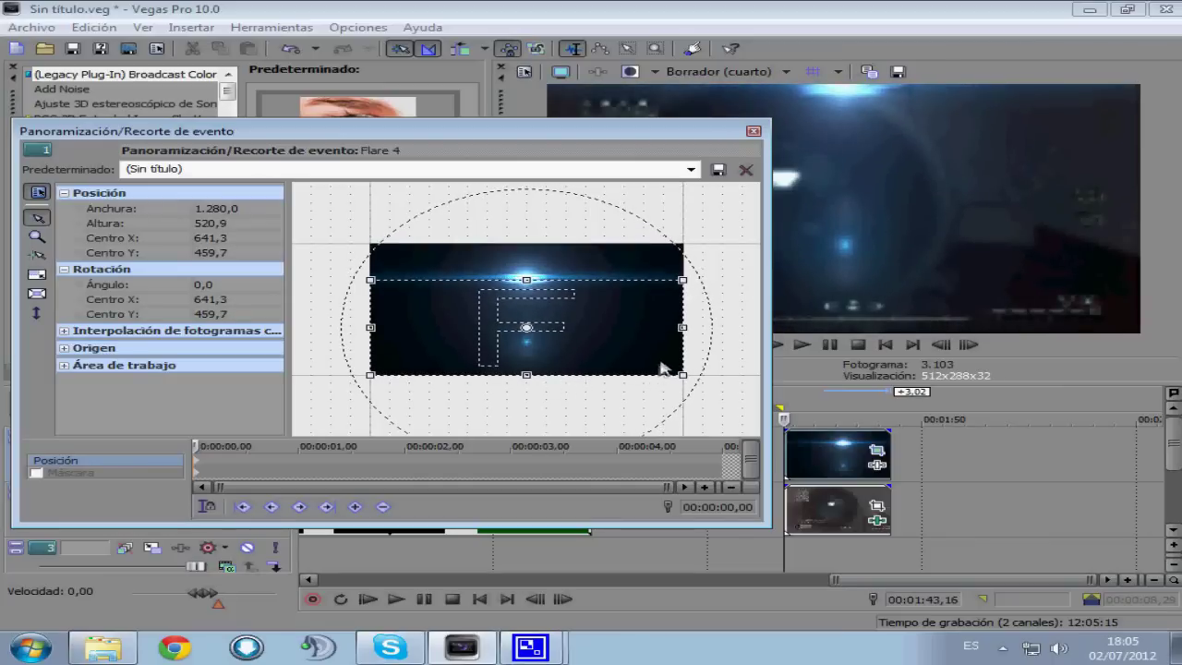
left_click(753, 133)
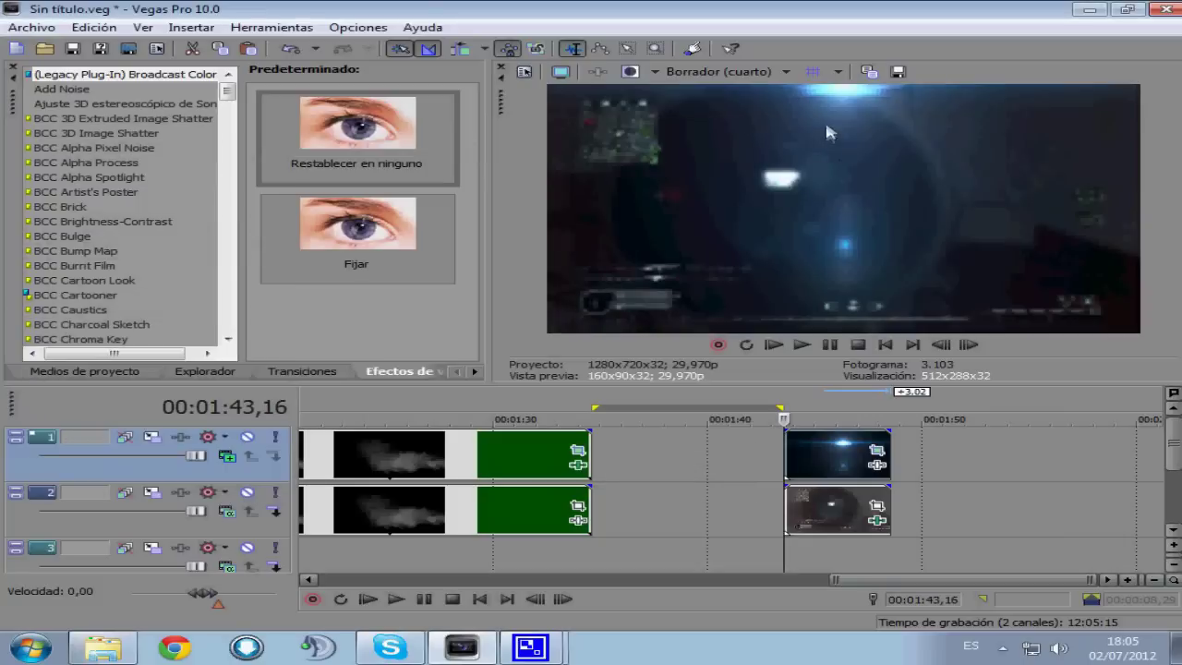
Narrow Flare 4's crop frame to Anchura 1.123,5 with its centre at Centro X 716,4, and close the pan/crop window.
left_click(877, 453)
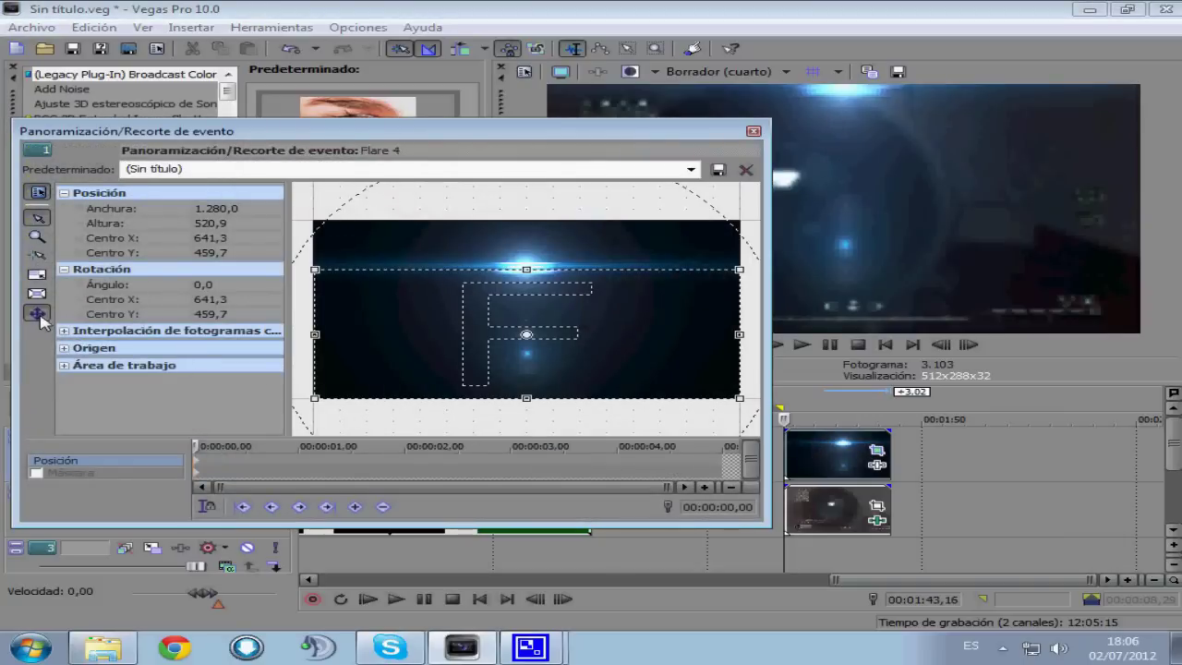
left_click_drag(454, 335, 507, 336)
scroll(507, 336, "down", 2)
left_click_drag(721, 334, 695, 343)
scroll(699, 312, "up", 2)
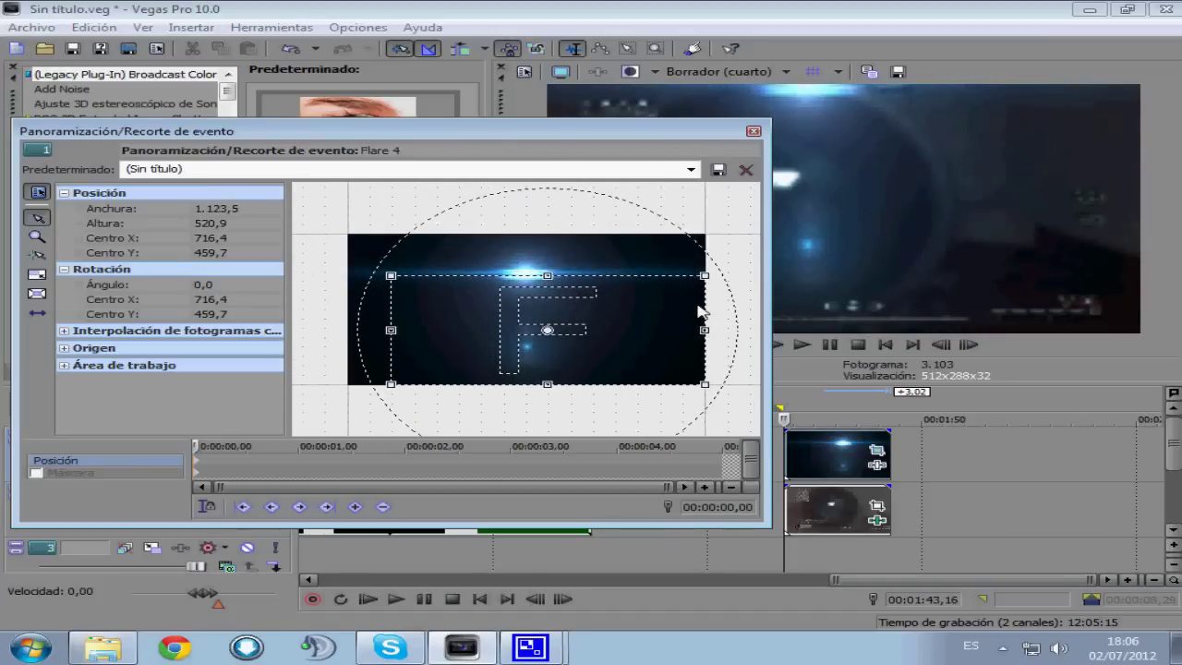
left_click(754, 132)
Play the existing red flare example that starts at about 00:00:25,07 on the timeline.
scroll(482, 466, "down", 3)
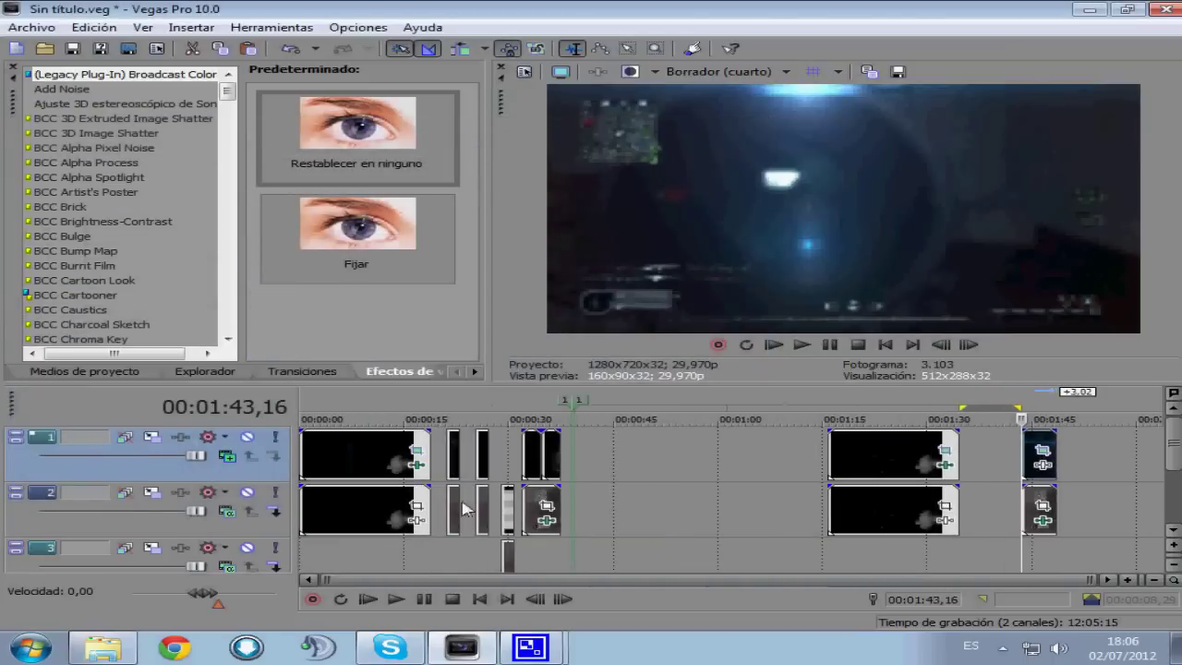
left_click(479, 461)
scroll(490, 473, "up", 4)
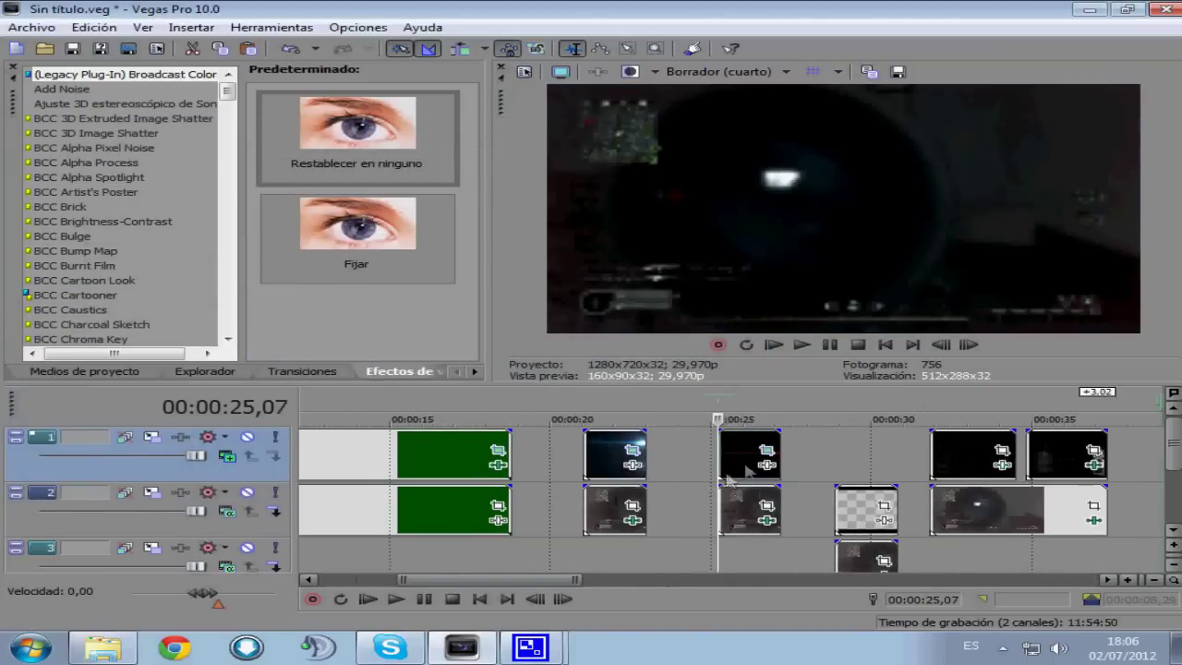
left_click(742, 437)
left_click(748, 456)
left_click(776, 457)
scroll(775, 456, "up", 5)
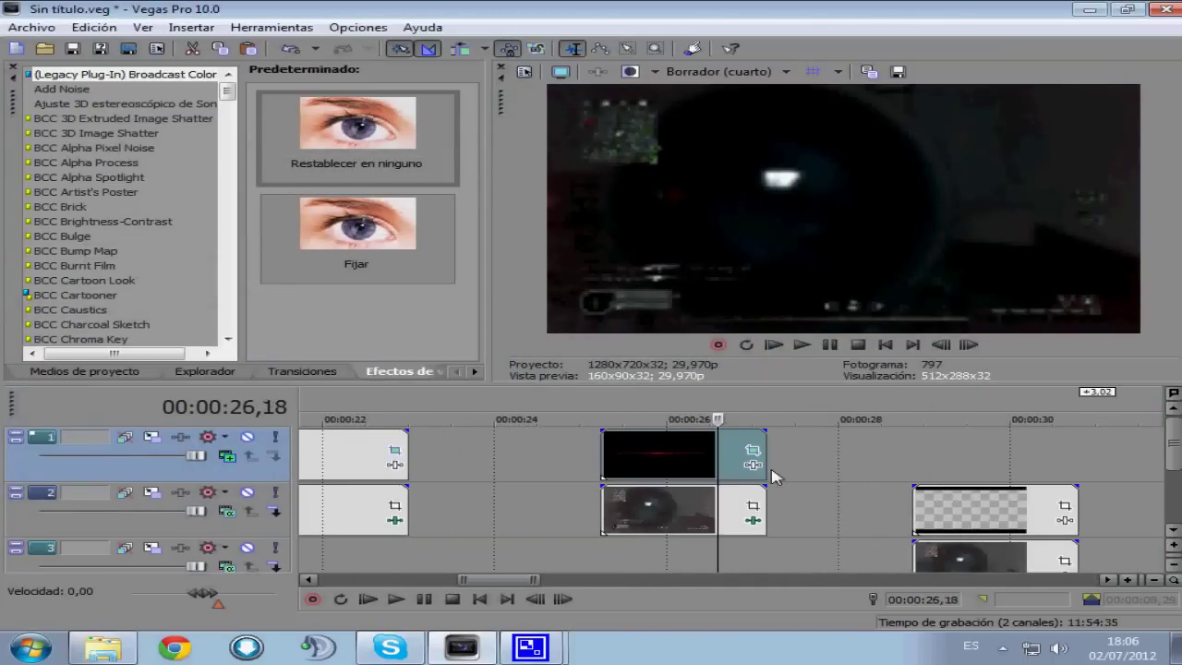
left_click(615, 463)
left_click(555, 475)
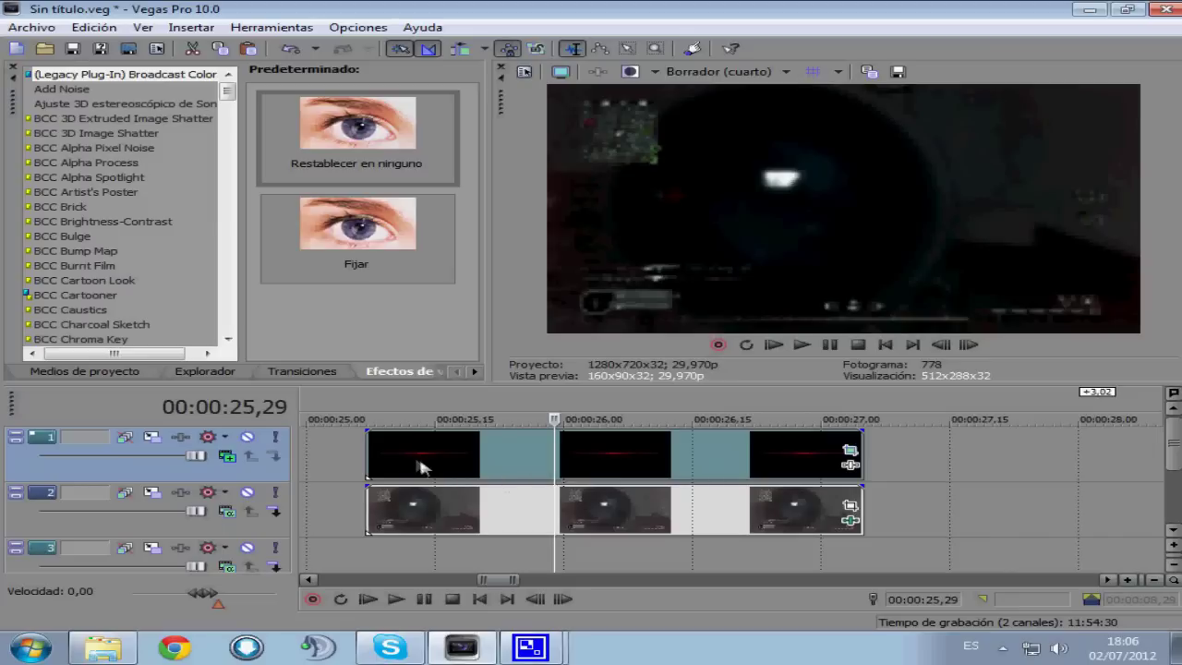
left_click(378, 452)
left_click(396, 598)
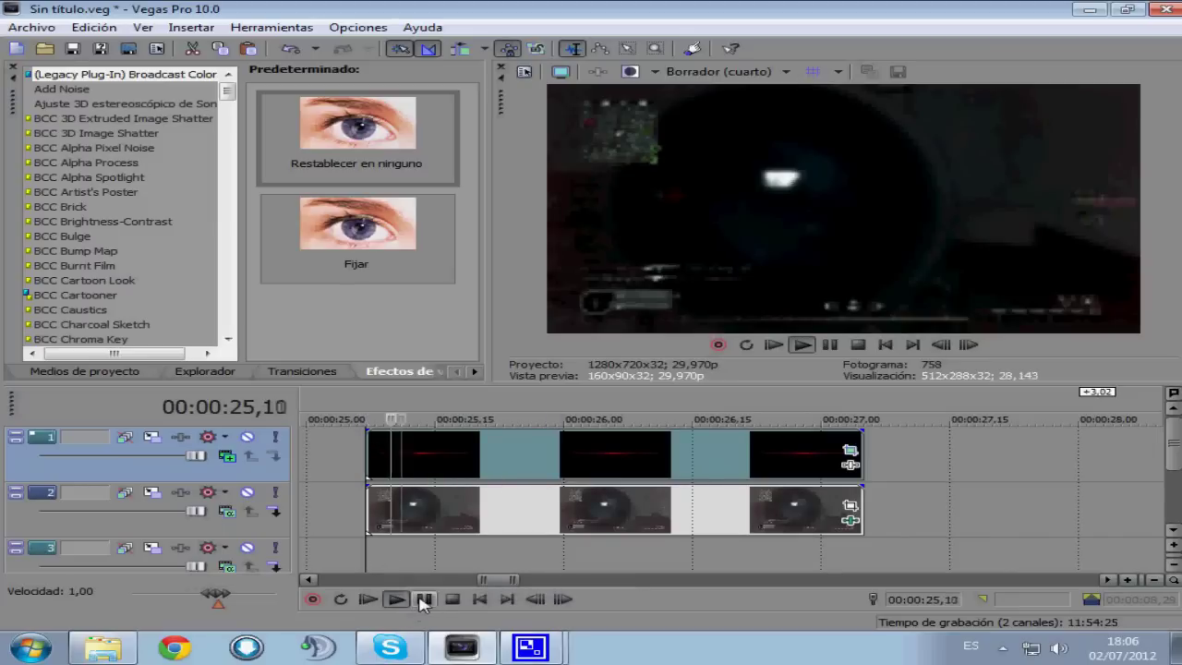
left_click(425, 598)
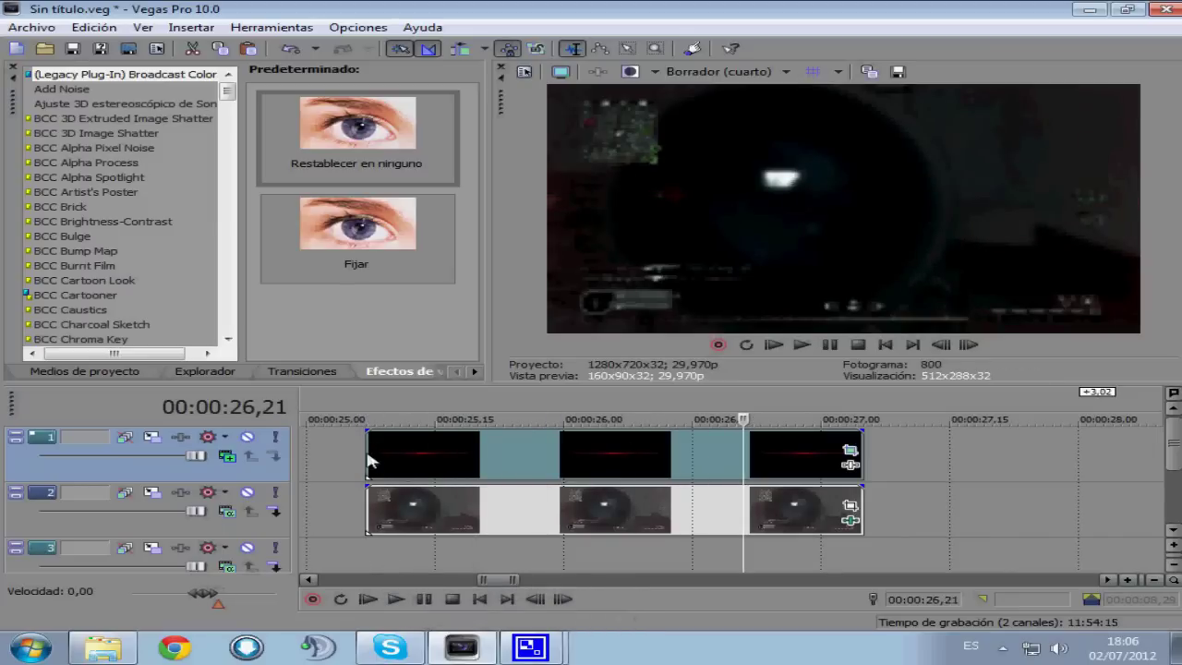
left_click(399, 598)
left_click(424, 598)
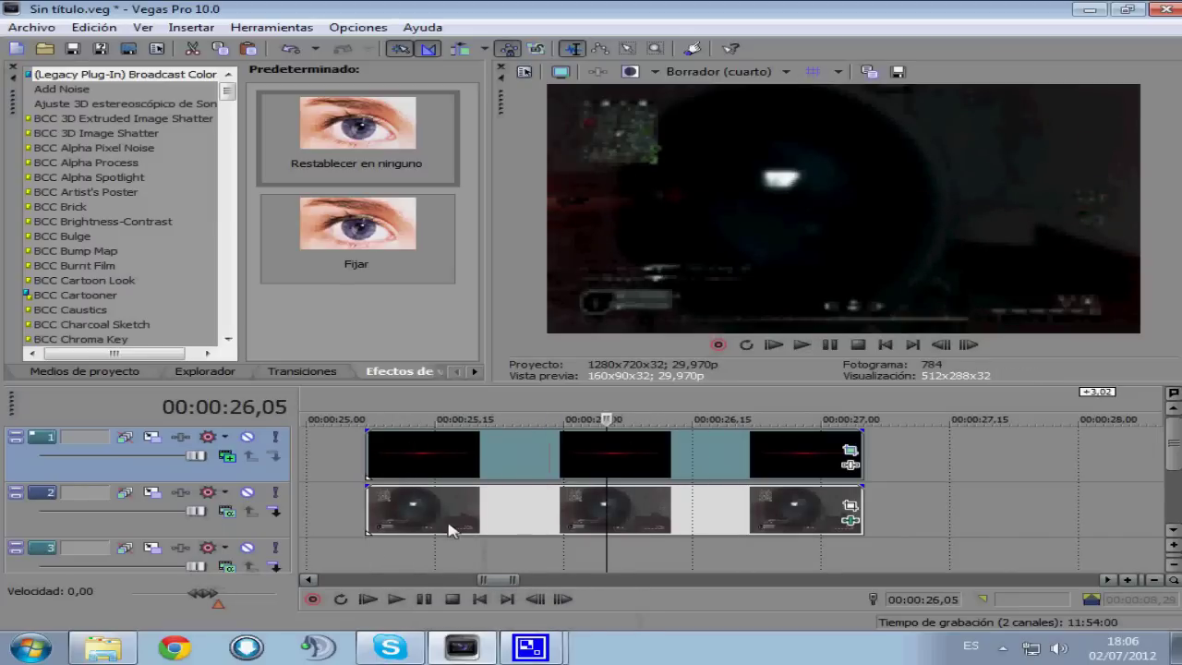
Copy the red flare event from the example near 00:00:25 and paste it on track 1 at 00:01:53,15.
scroll(491, 522, "down", 5)
left_click(701, 464)
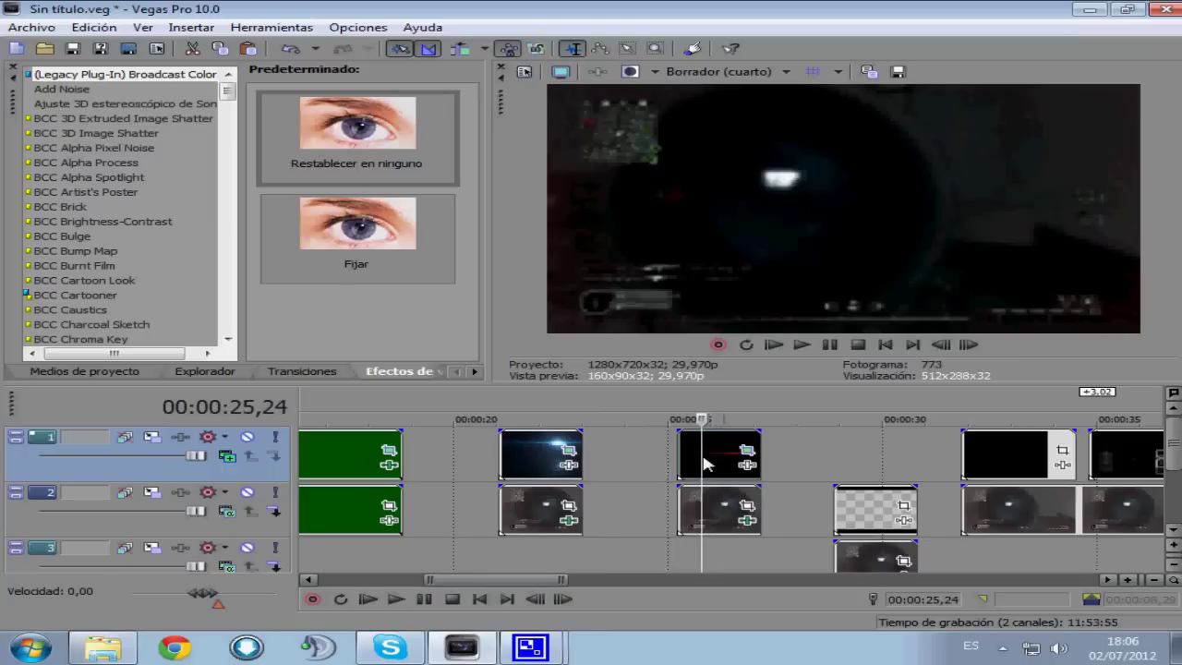
right_click(704, 463)
left_click(772, 360)
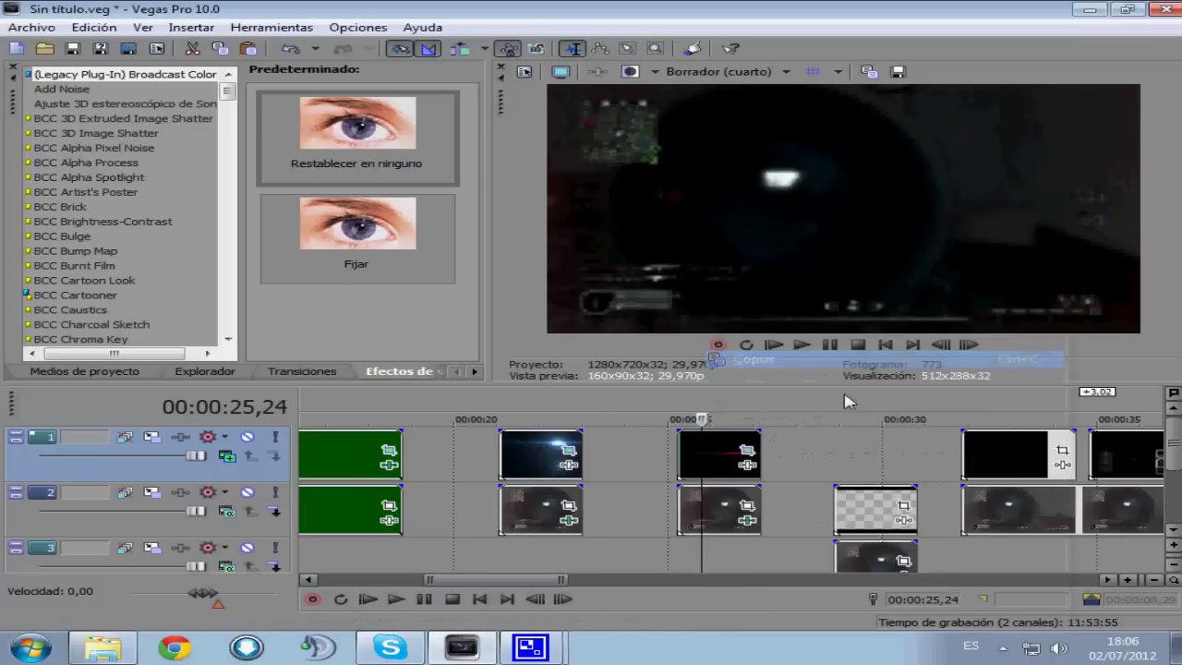
scroll(951, 451, "down", 5)
left_click(1090, 452)
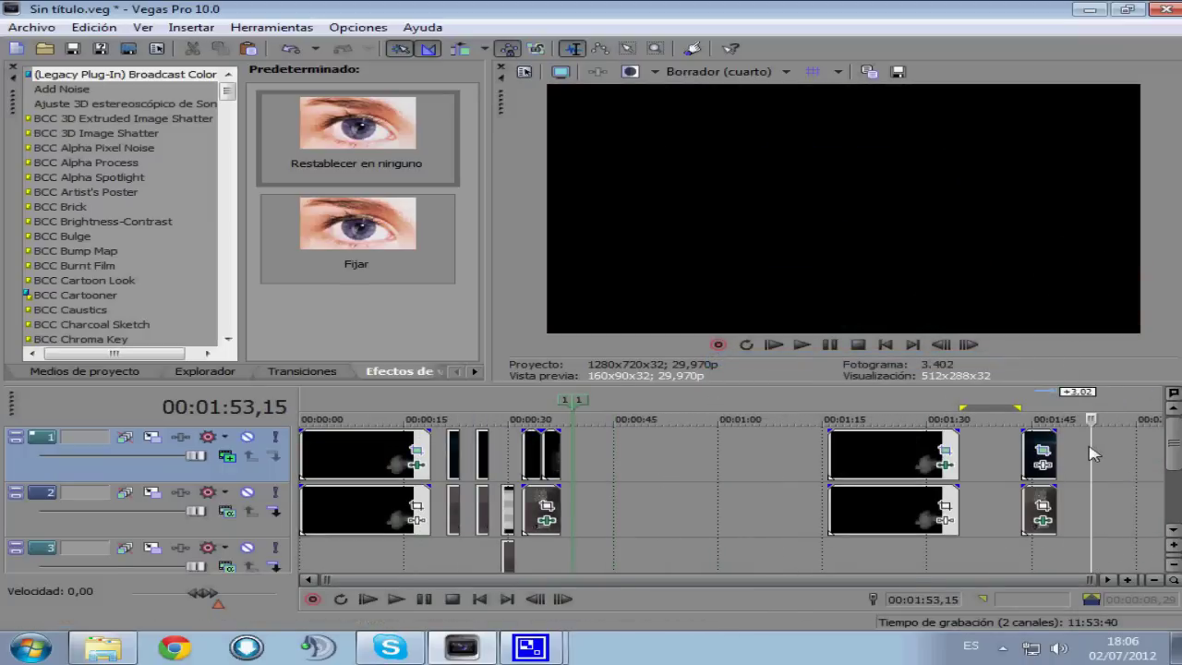
key("ctrl+v")
Copy the example's gameplay event on track 2 and paste it under the copied red flare at 00:01:53,15.
left_click(477, 510)
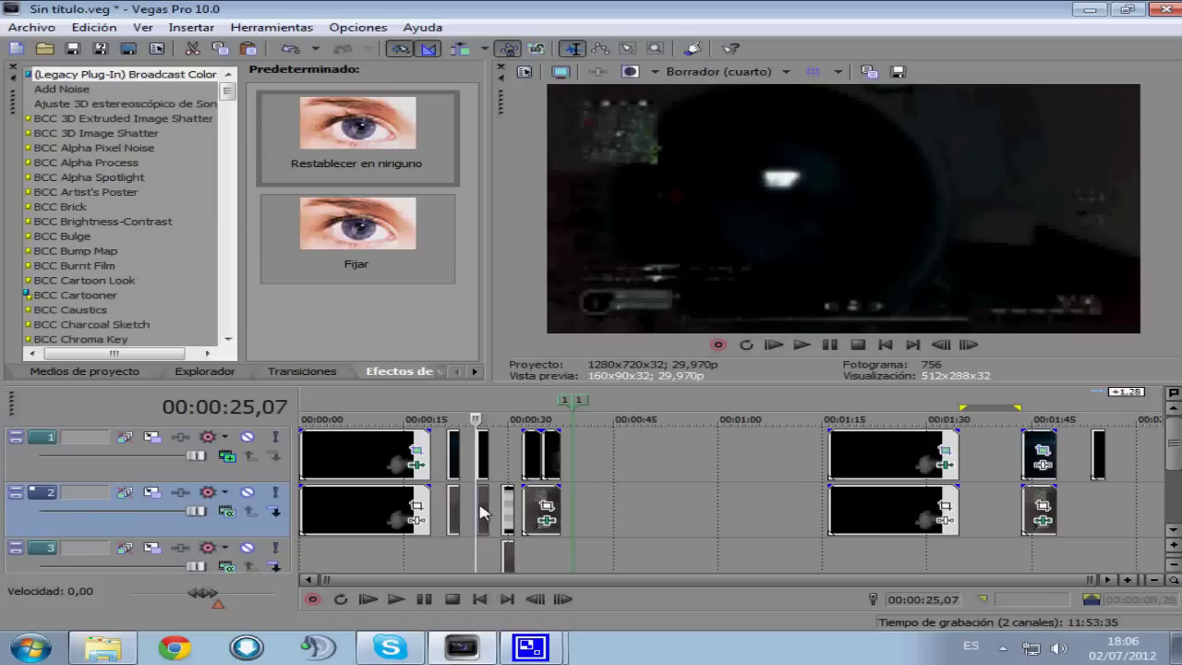
left_click(1093, 515)
key("ctrl+v")
Open pan/crop for the copied red flare event 3_00000 and delete its position keyframe at 00:00:00,15.
scroll(849, 520, "up", 5)
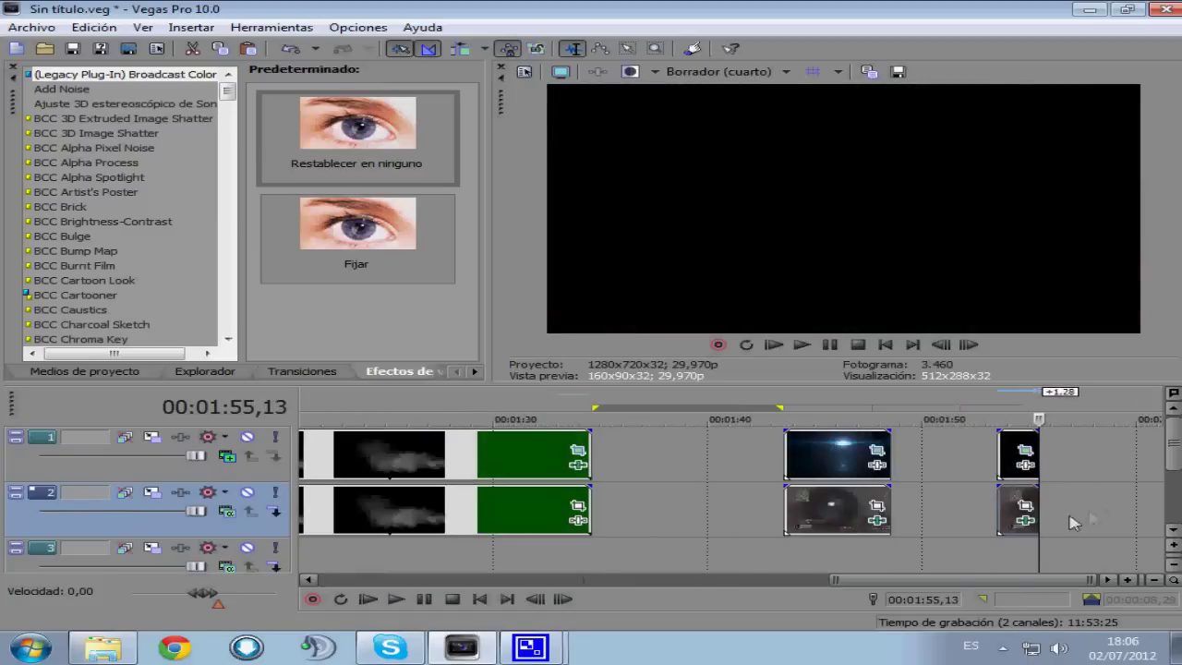
left_click(617, 467)
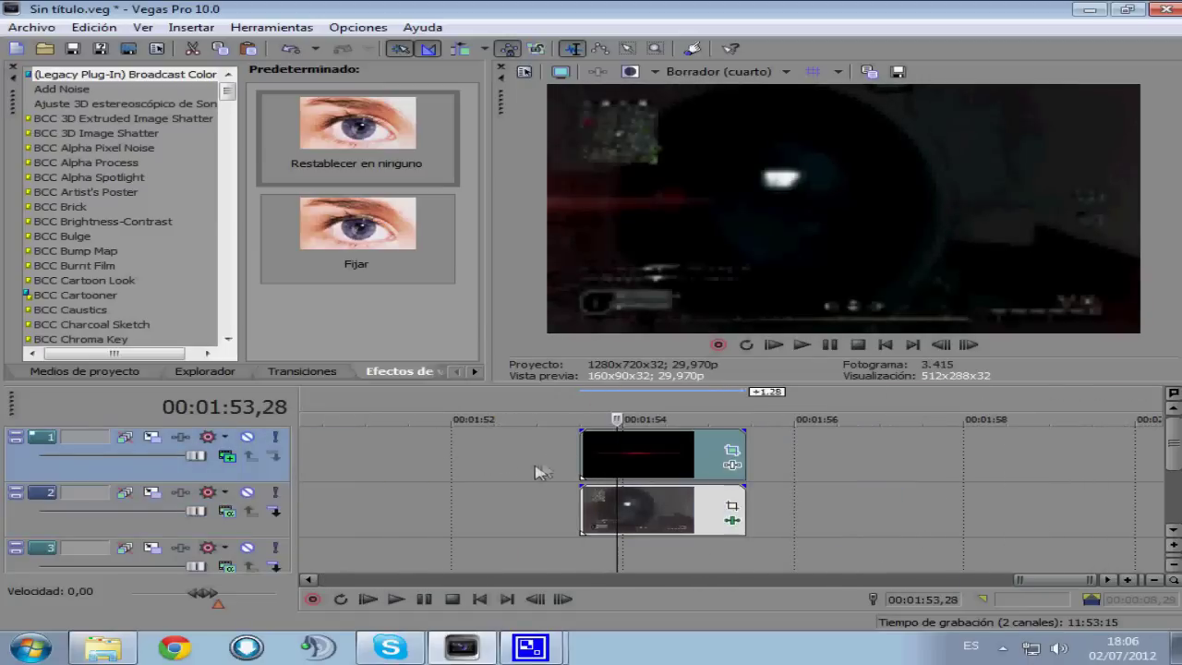
left_click(580, 451)
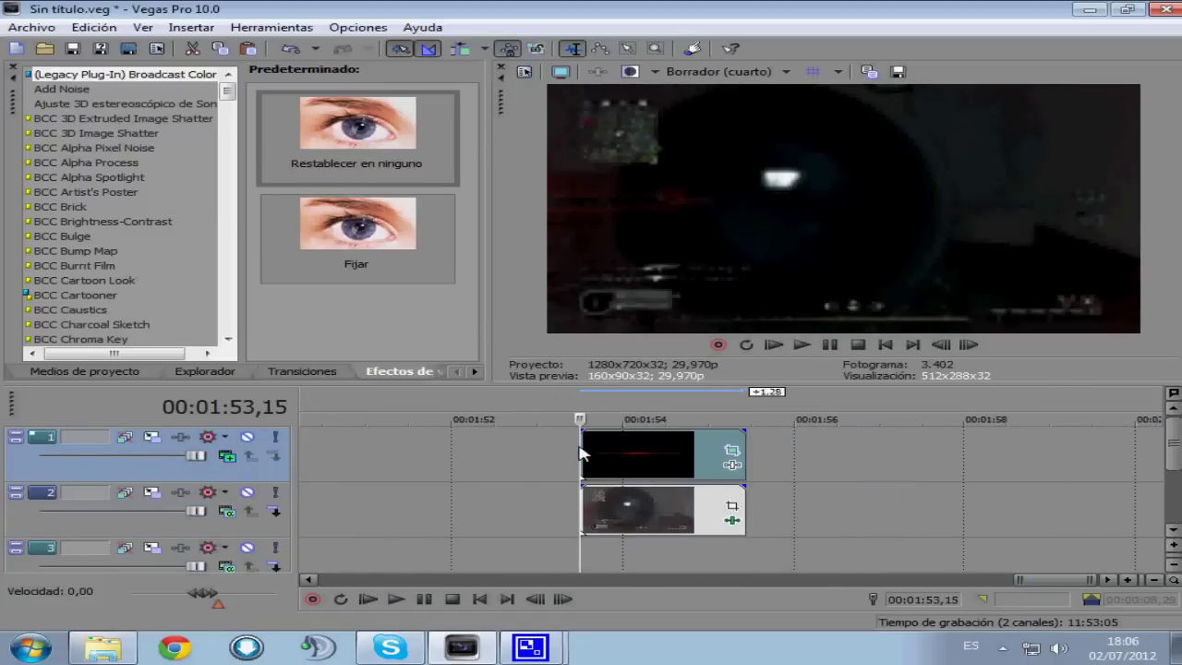
left_click(732, 451)
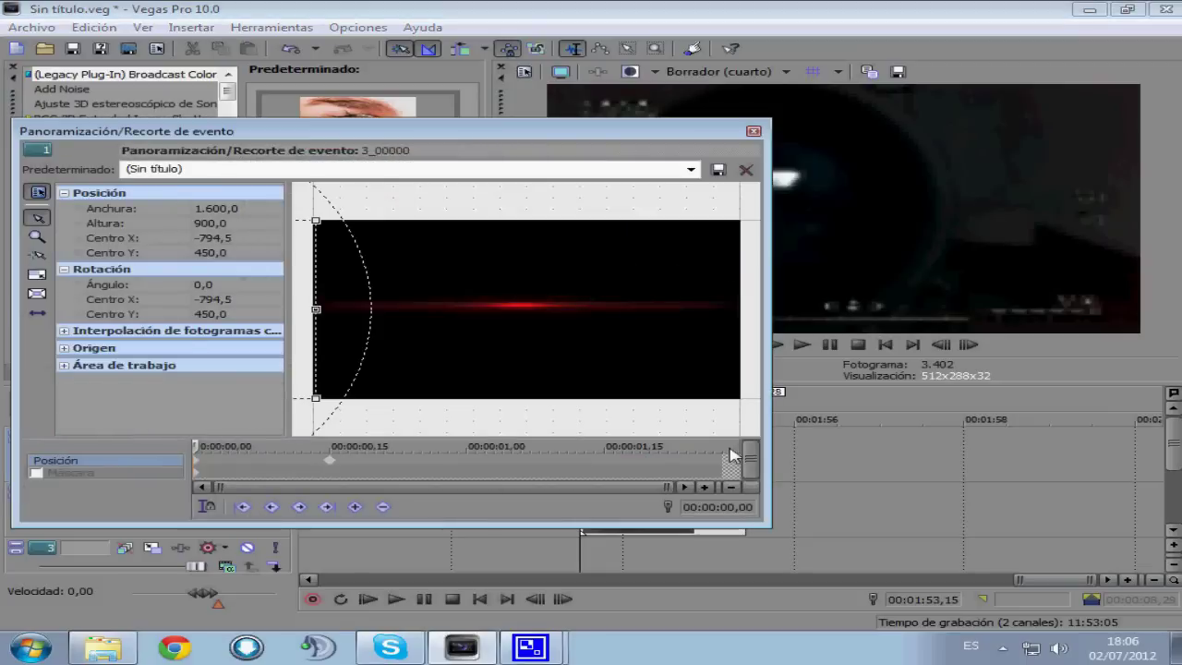
left_click(330, 459)
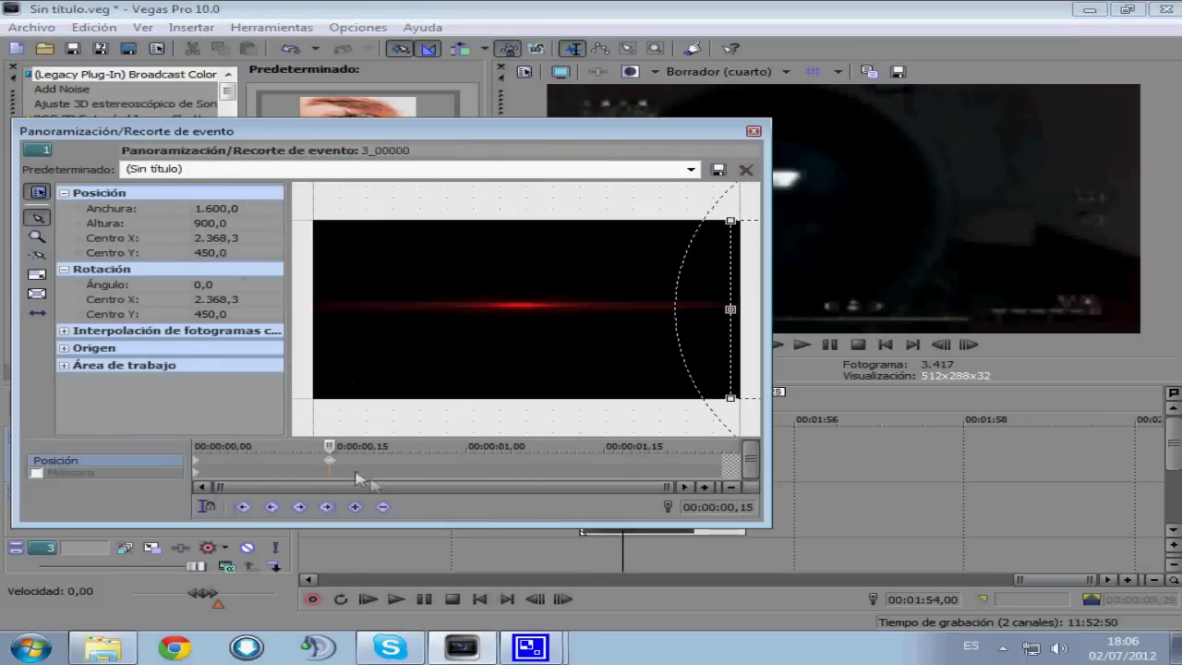
left_click(353, 502)
Restore the default crop frame of the red flare at its first keyframe and close the pan/crop window.
left_click(198, 466)
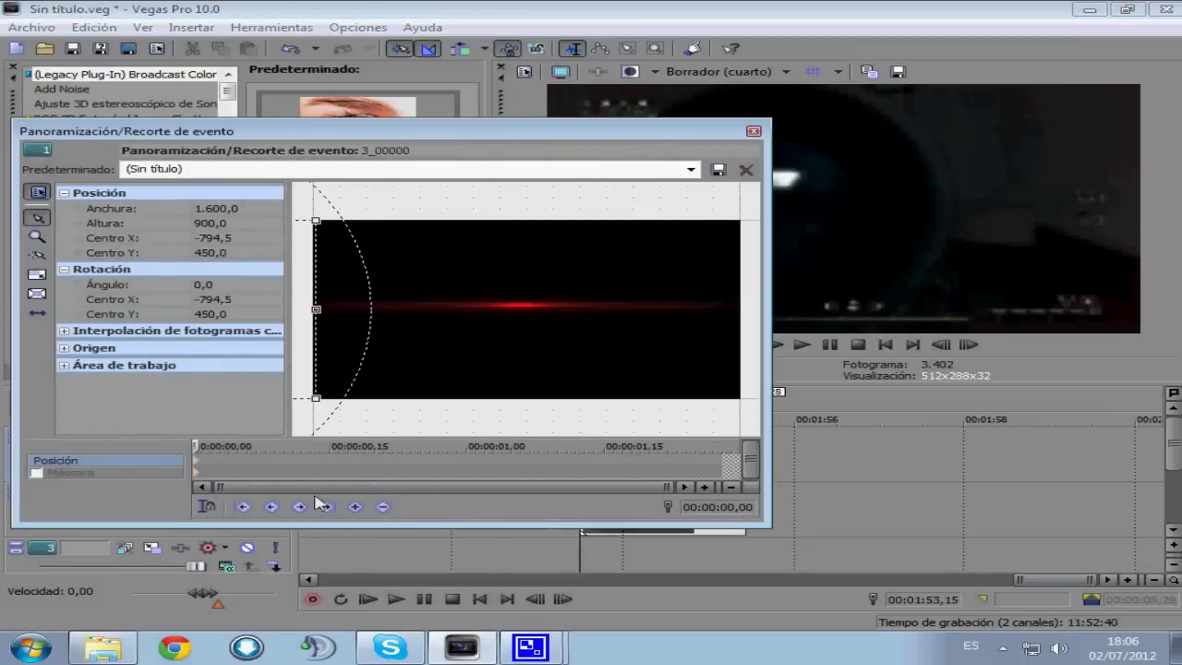
right_click(297, 342)
left_click(319, 344)
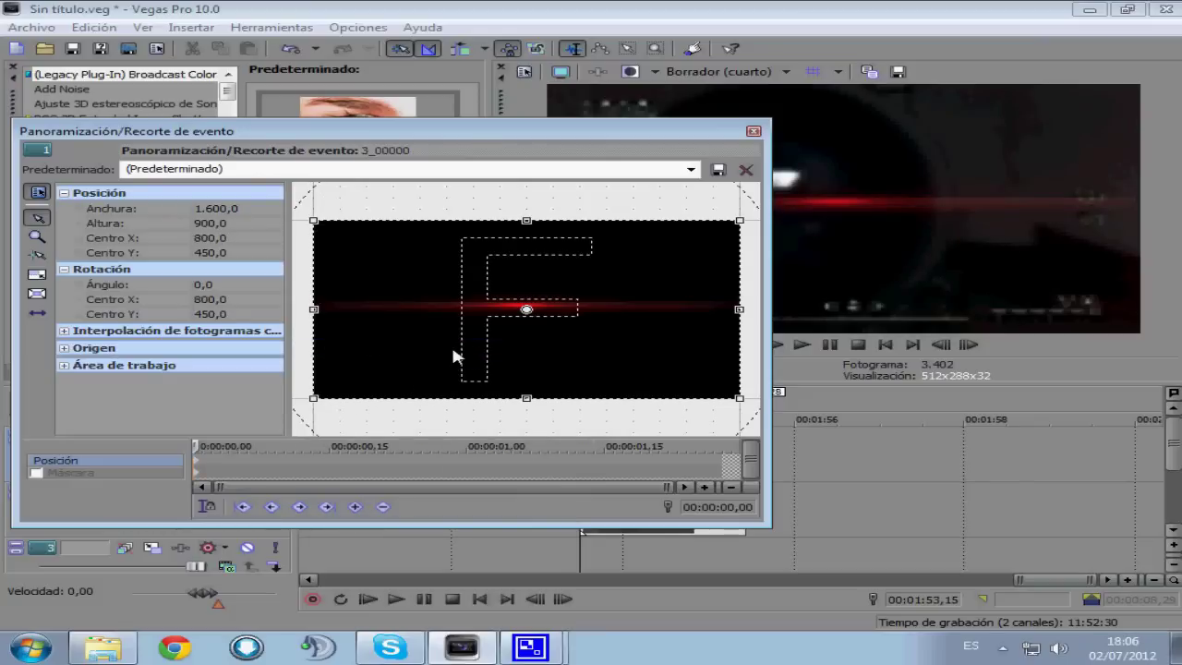
left_click(753, 132)
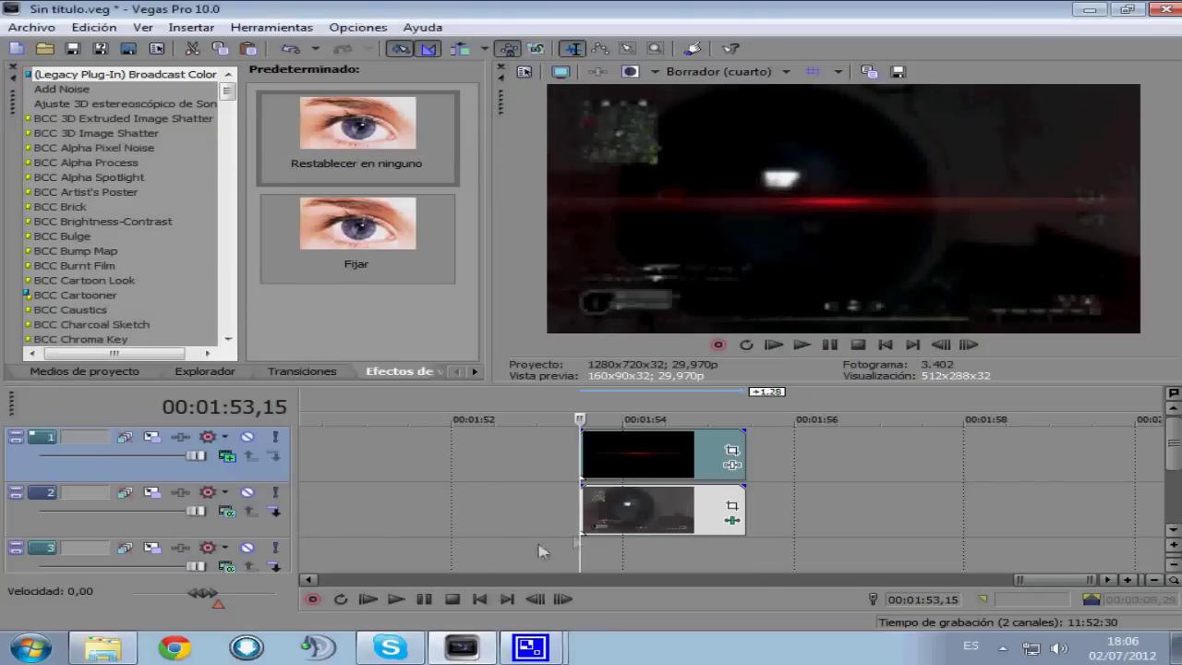
Add a position keyframe to the red flare at 00:00:00,16 with the crop frame moved sideways to Centro X 2.403,2.
left_click(596, 512)
left_click(660, 472)
left_click(585, 463)
left_click(730, 453)
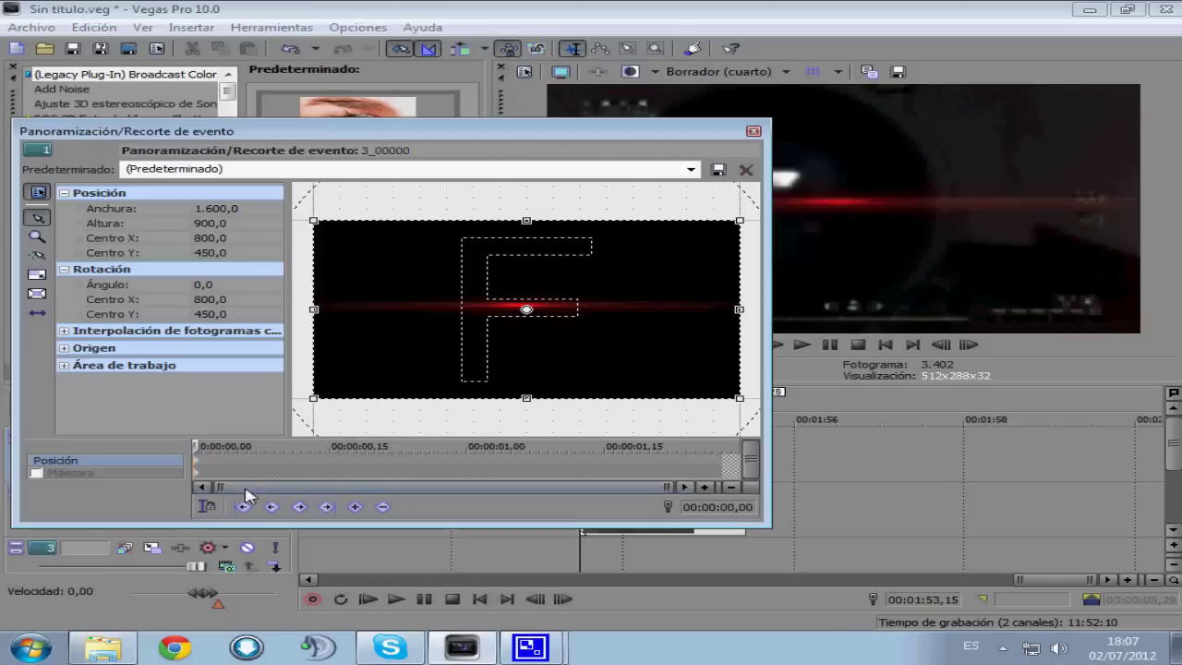
left_click_drag(196, 452, 344, 459)
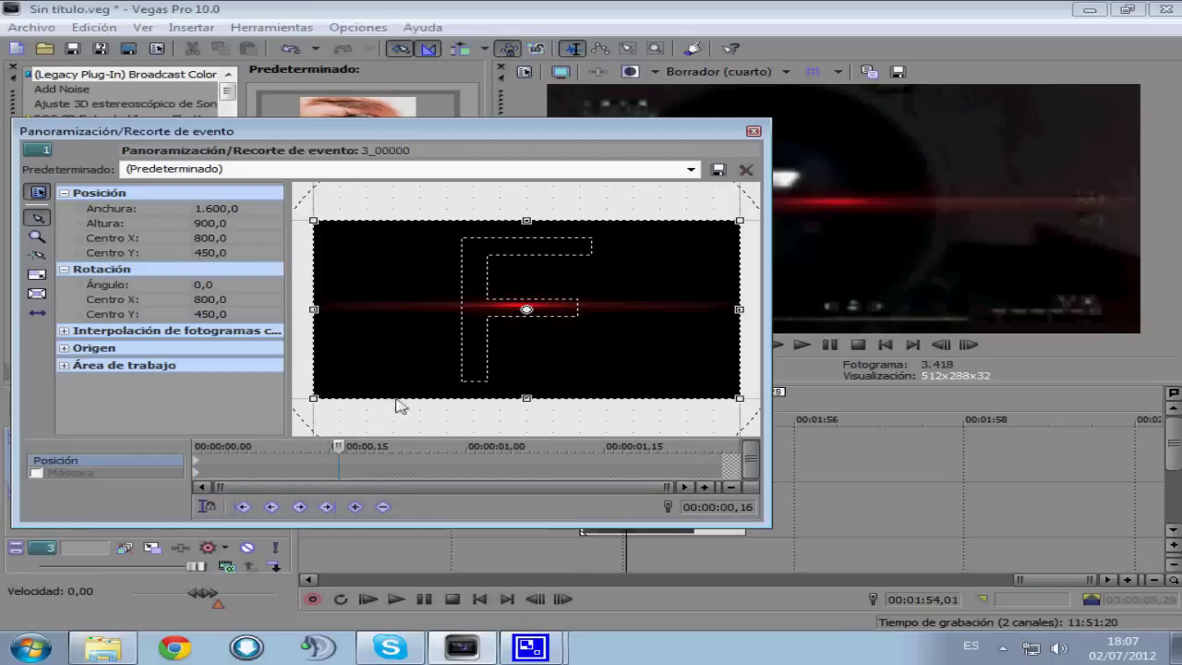
left_click_drag(535, 349, 942, 335)
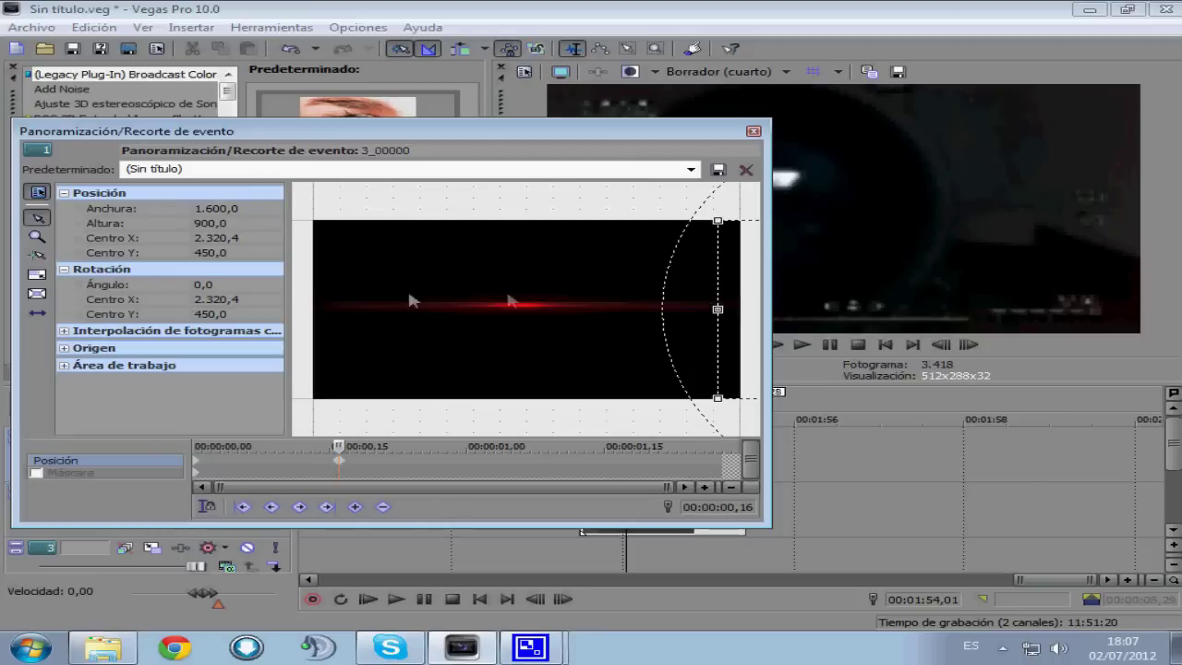
left_click_drag(709, 298, 772, 288)
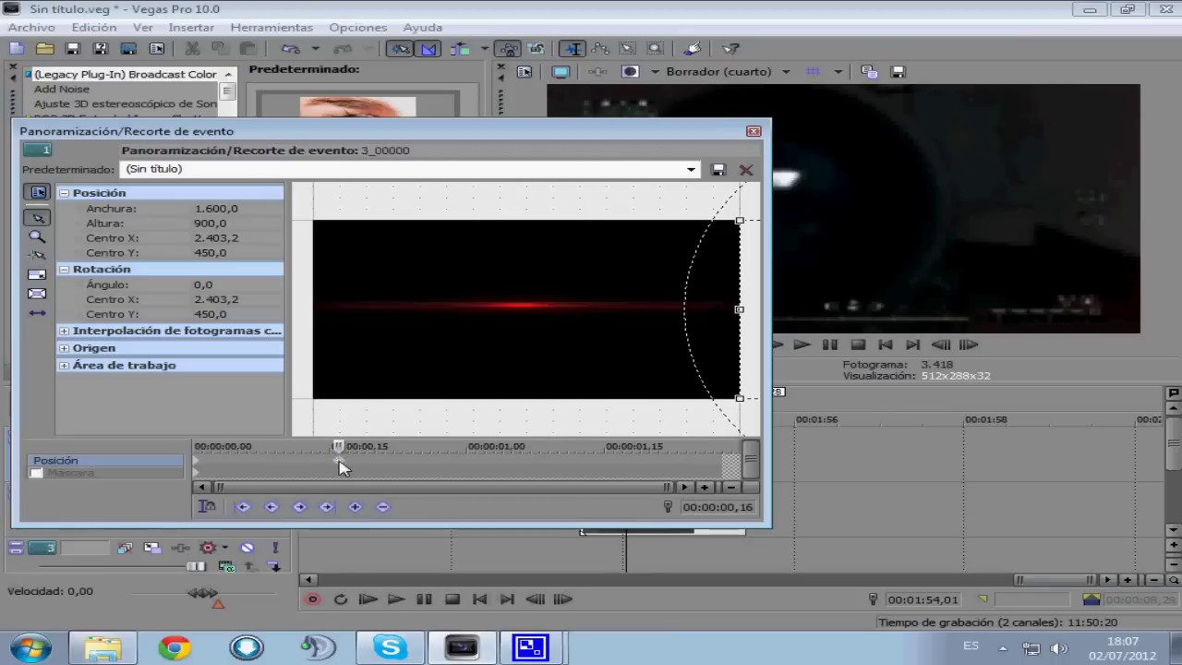
Close the pan/crop window and preview the copied red flare from the start of its event.
left_click(353, 507)
left_click(752, 131)
left_click(582, 434)
left_click(397, 599)
left_click(423, 599)
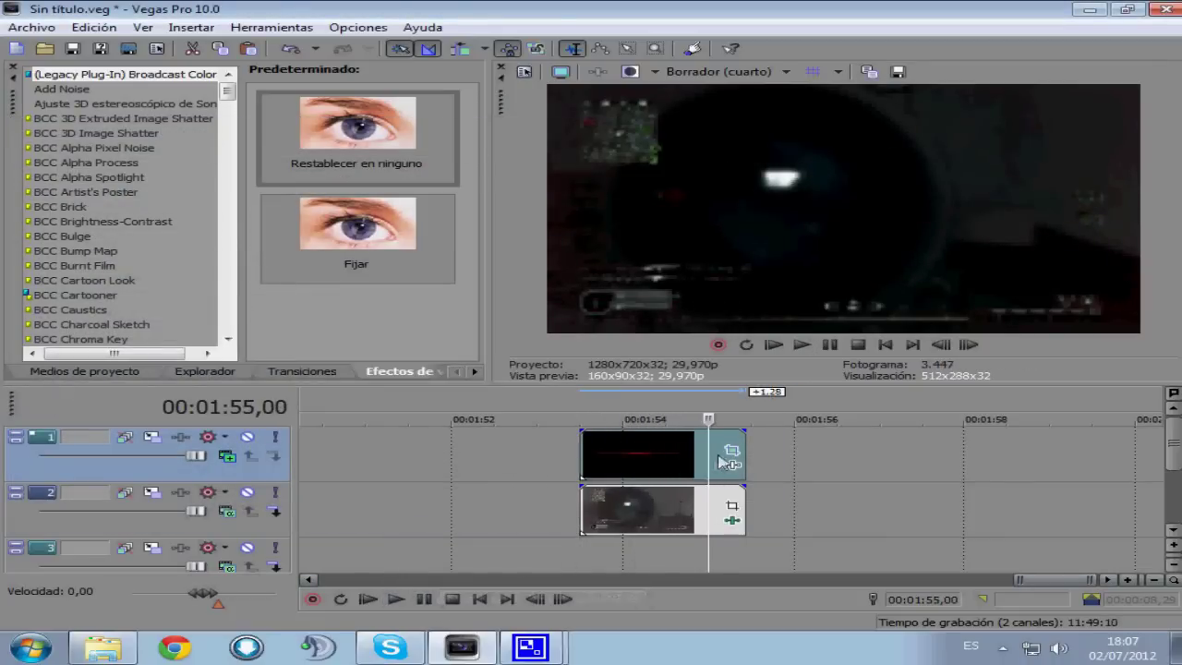
Move the red flare's crop frame at its first position keyframe to Centro X -803,2 and preview the animation.
left_click(728, 454)
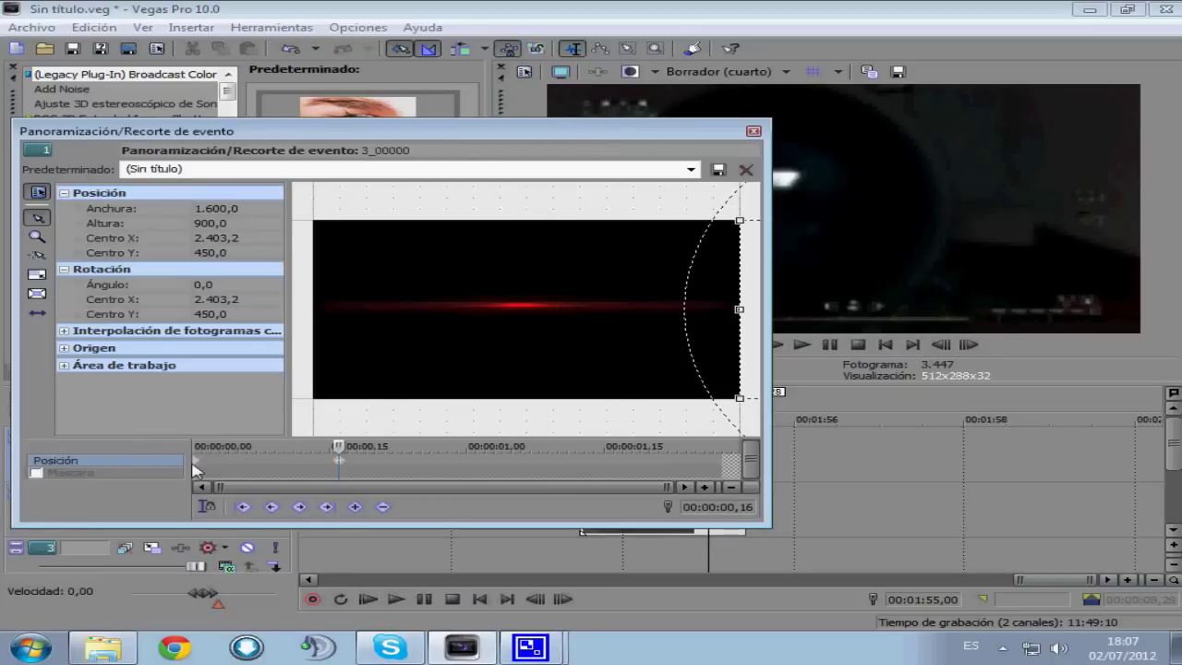
left_click(196, 463)
left_click_drag(661, 319, 288, 364)
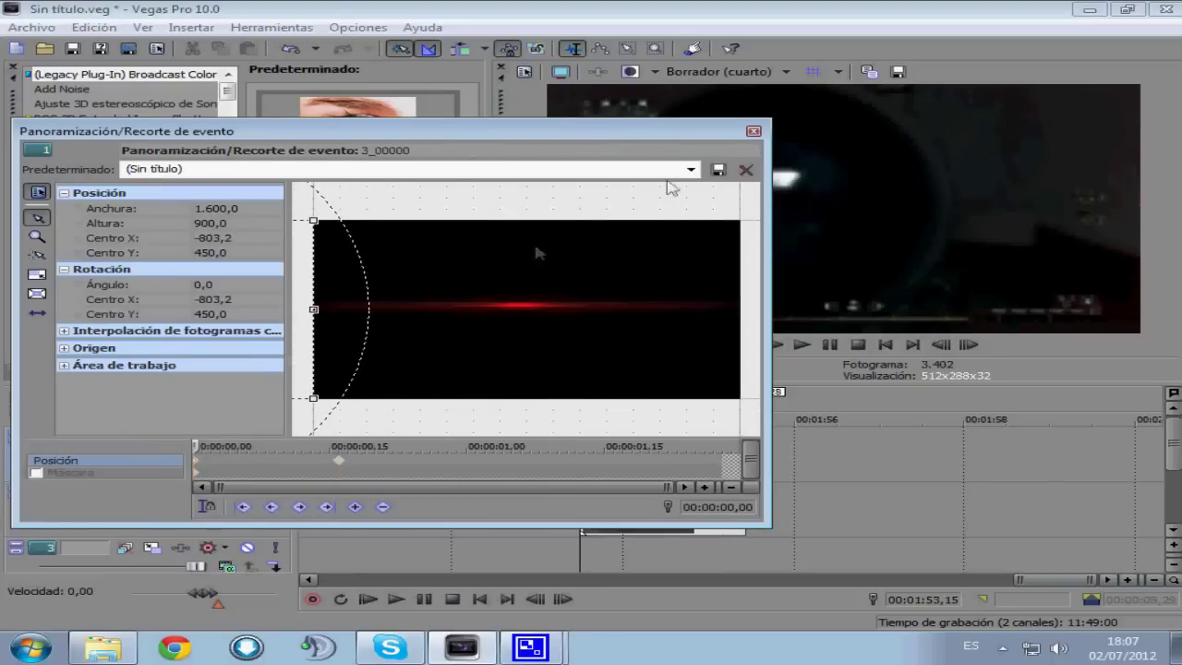
left_click(753, 132)
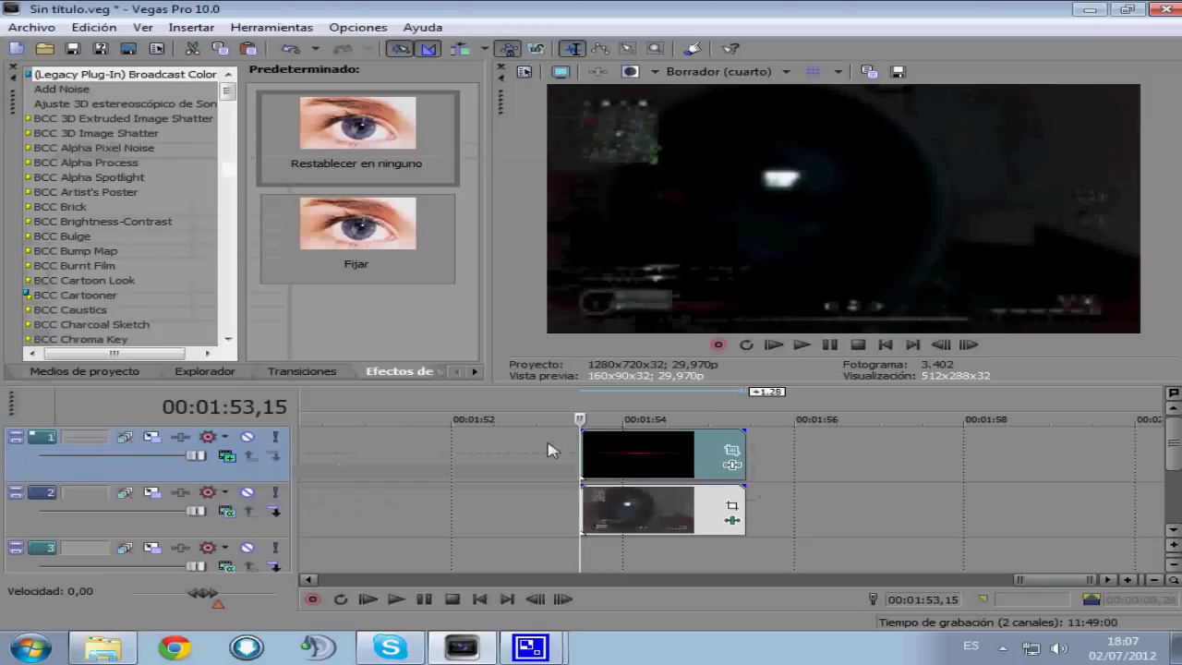
left_click(396, 598)
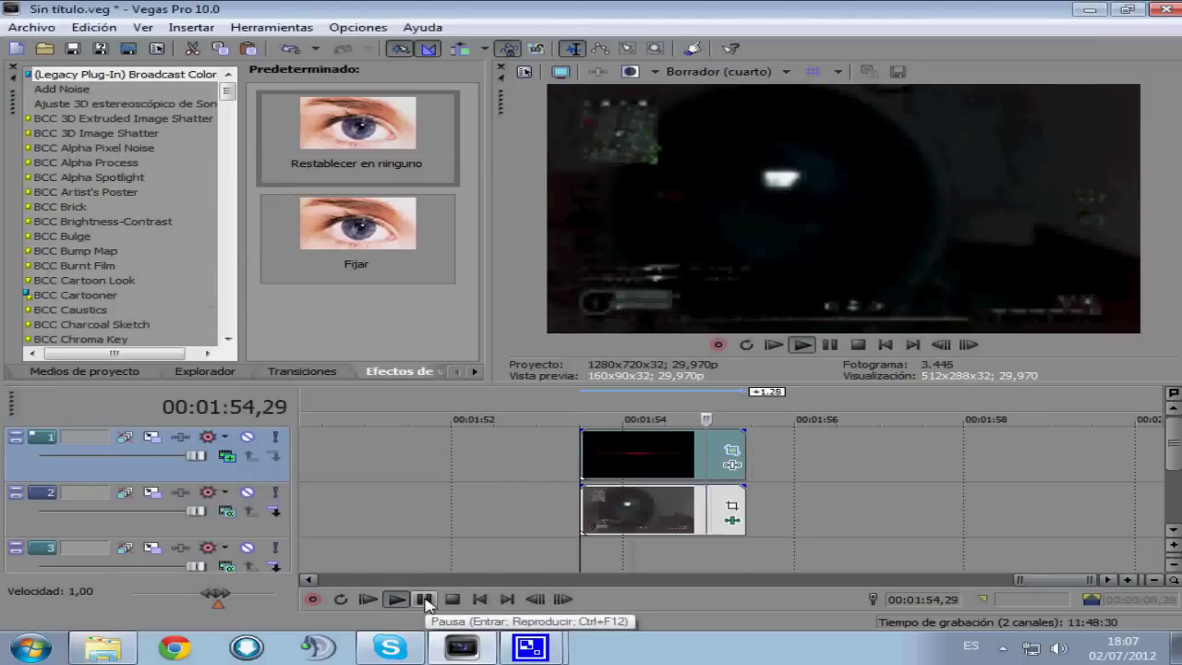
left_click(423, 598)
Slow the red flare's movement by shifting its second position keyframe to just past 00:00:01,00, and preview it.
left_click(731, 451)
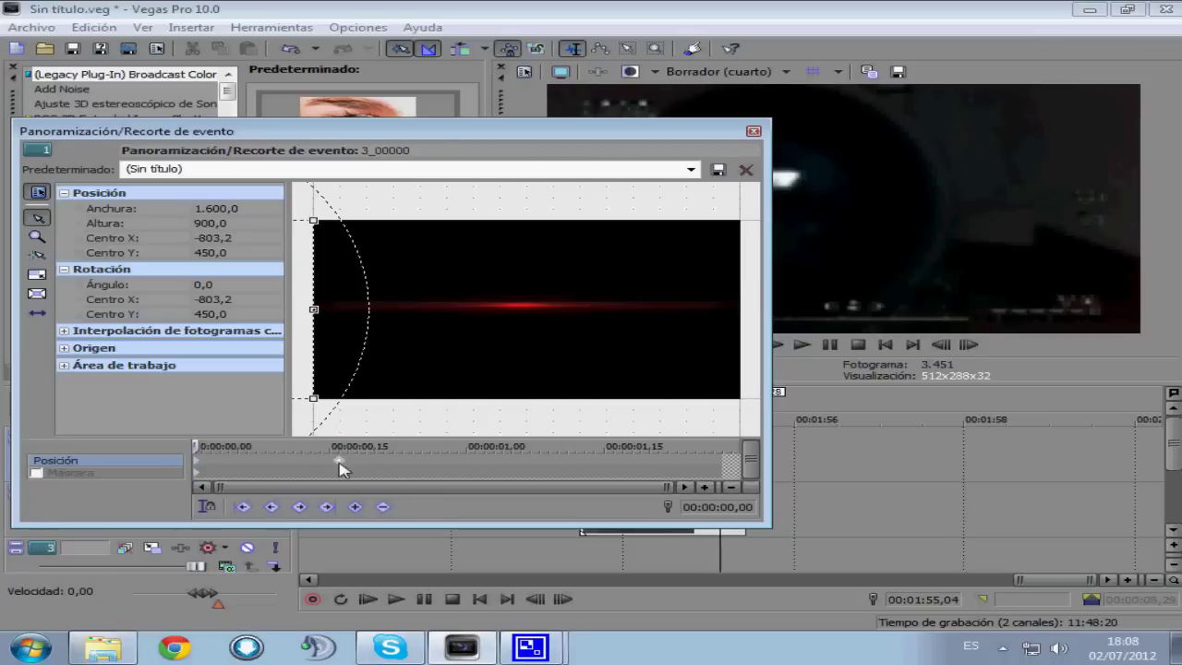
left_click_drag(343, 463, 488, 464)
left_click(752, 131)
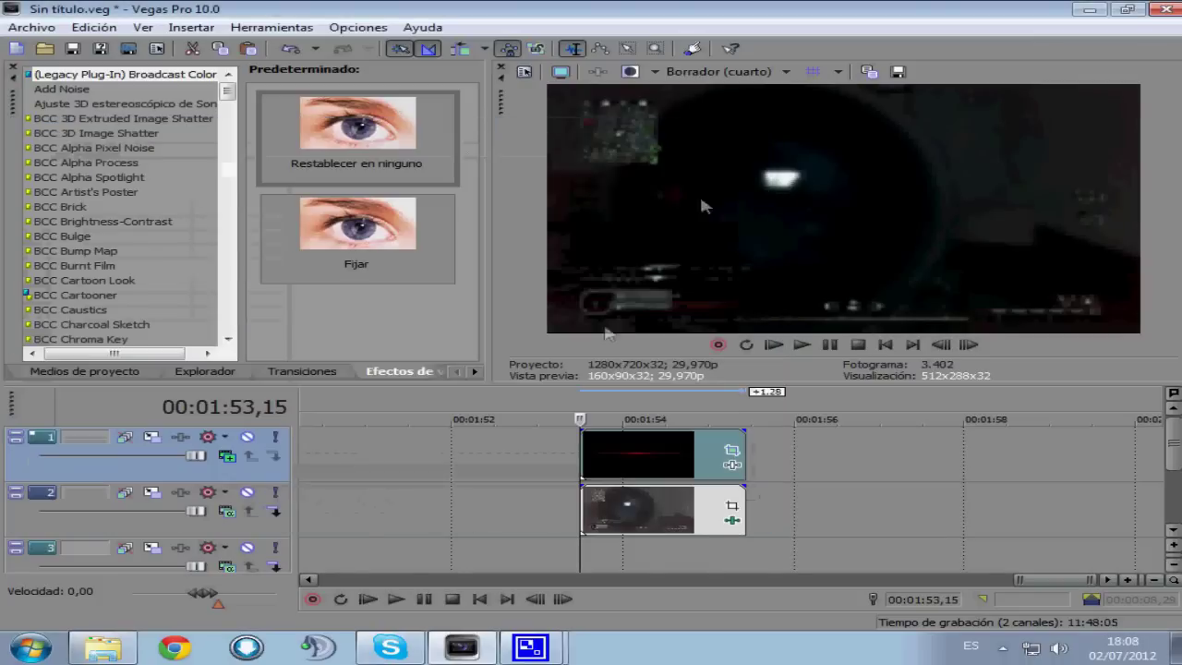
left_click(396, 599)
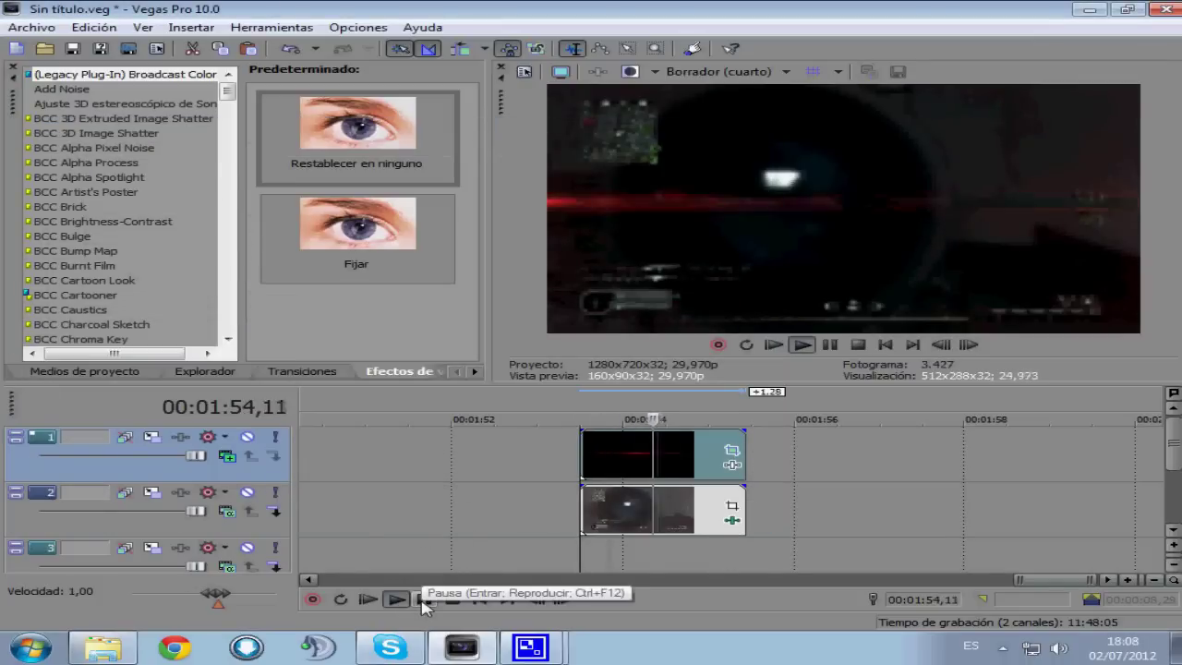
left_click(424, 599)
Locate the black bars example above the gameplay footage around 00:00:28,26 on the timeline.
scroll(525, 478, "down", 5)
scroll(524, 478, "down", 3)
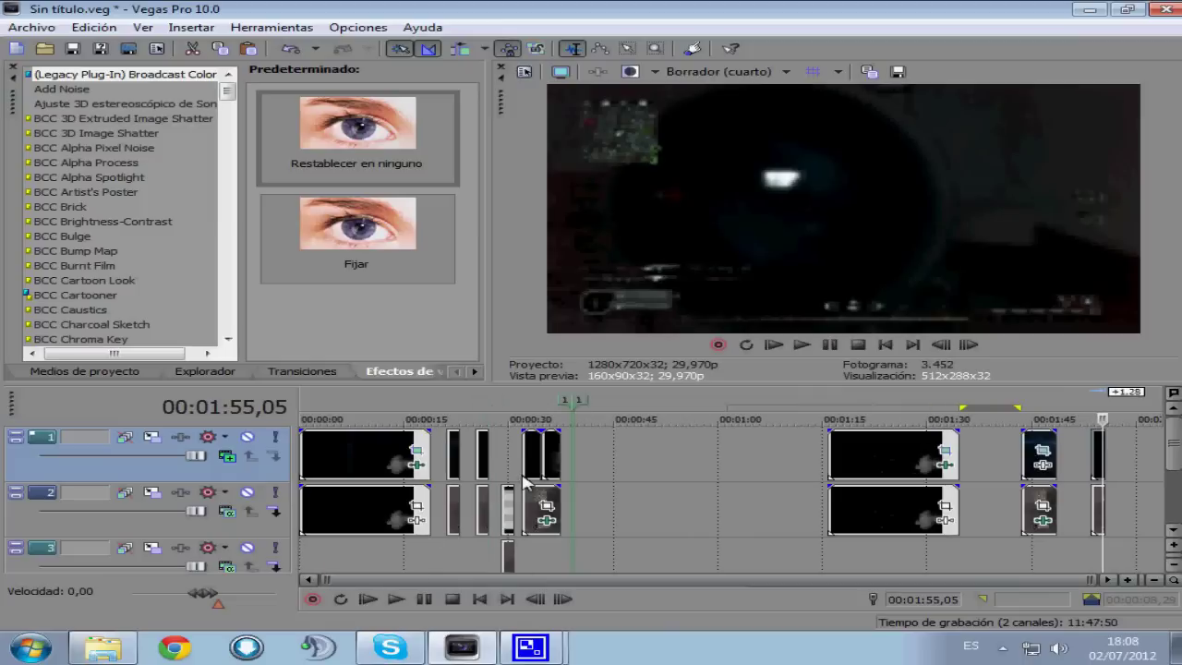
left_click(510, 510)
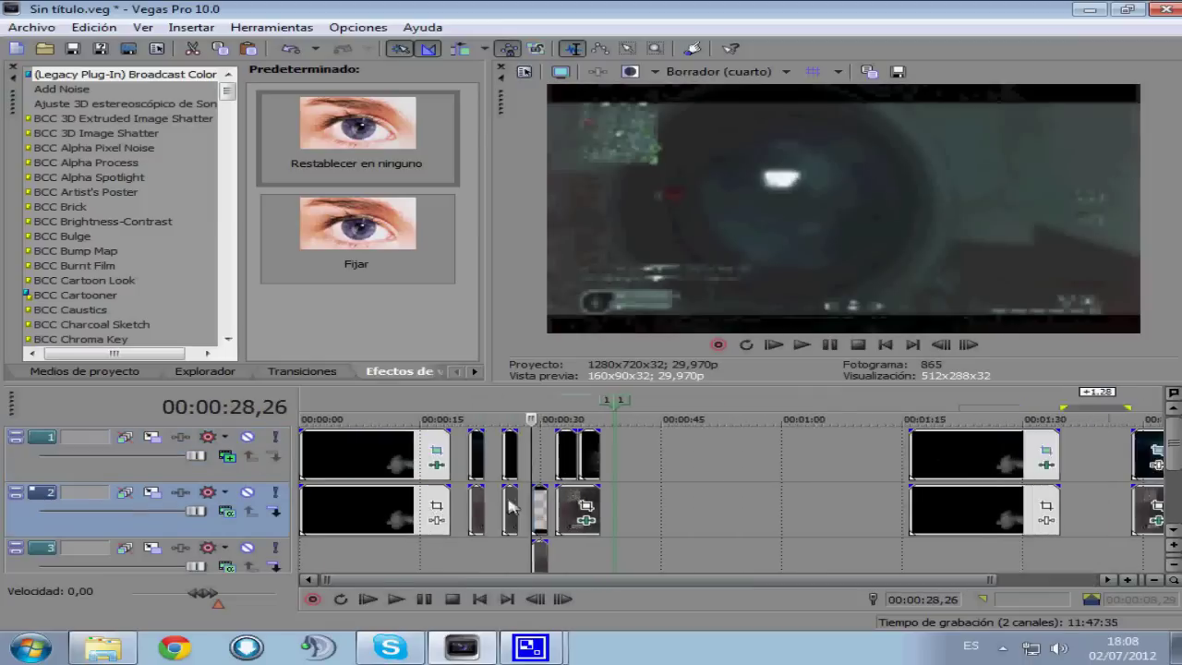
scroll(510, 510, "up", 5)
left_click_drag(1172, 459, 1173, 492)
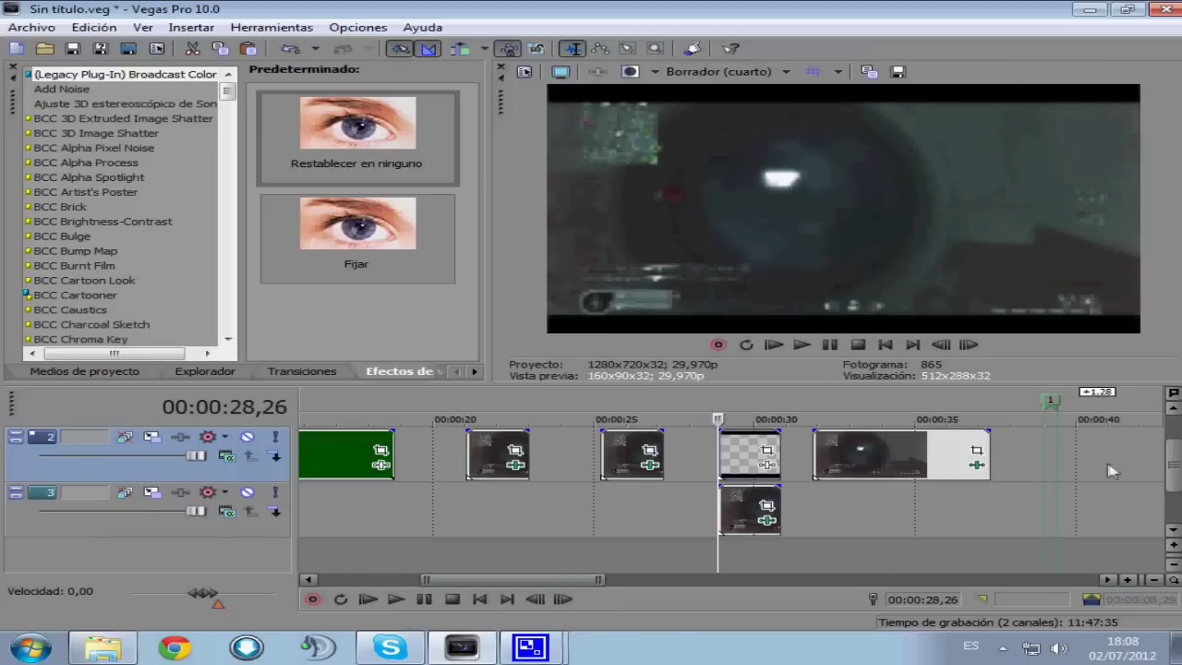
Switch to Windows Explorer, open the Más Complementos folder and select the Black Bars (Barras negras) image.
left_click(96, 650)
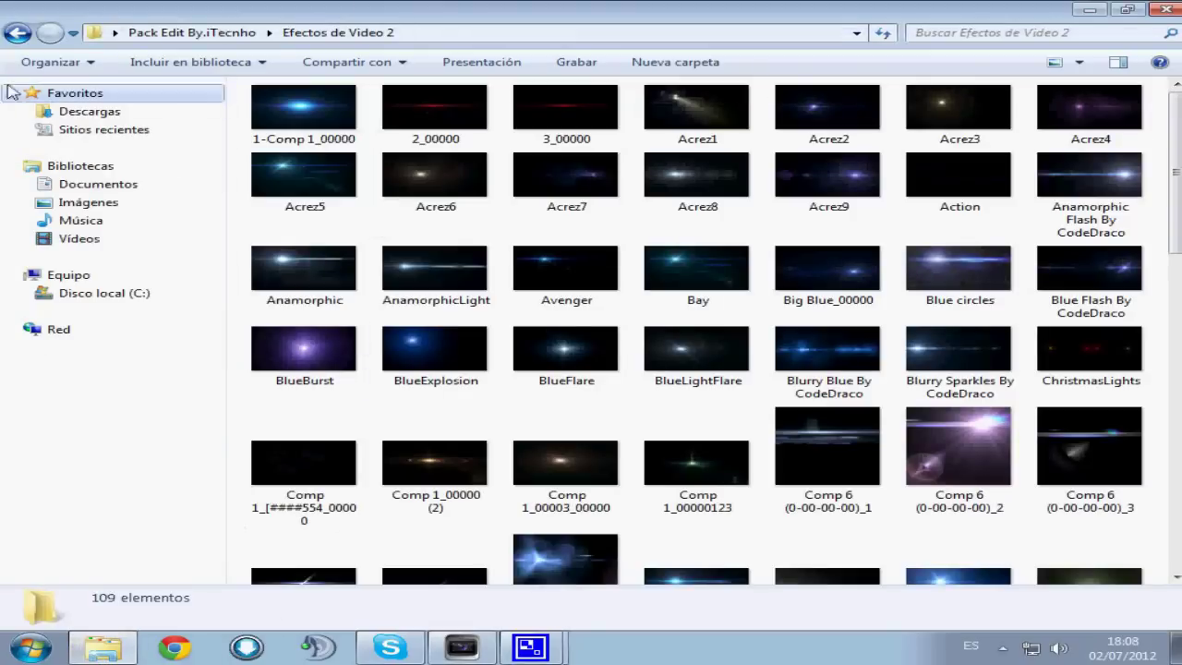
left_click(17, 33)
double_click(556, 143)
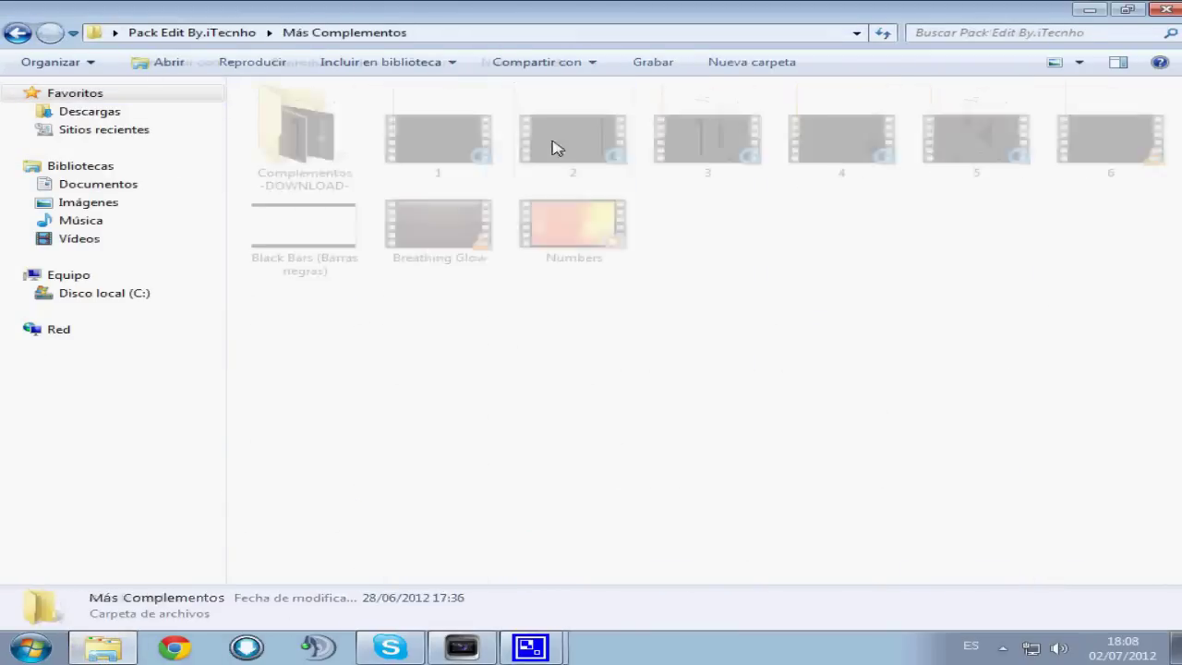
left_click(334, 255)
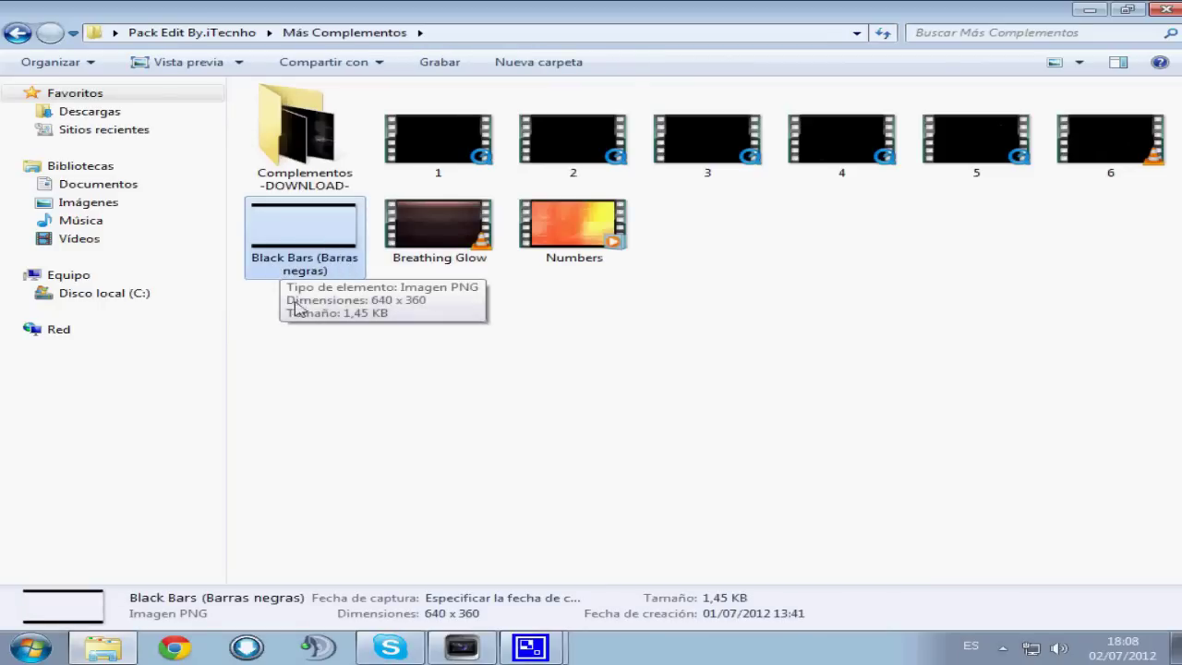
Return to Vegas Pro, copy the example's Black Bars event on track 2 and paste it at 00:02:00,00.
key("alt+Tab")
left_click_drag(531, 581, 551, 565)
left_click(666, 452)
right_click(673, 453)
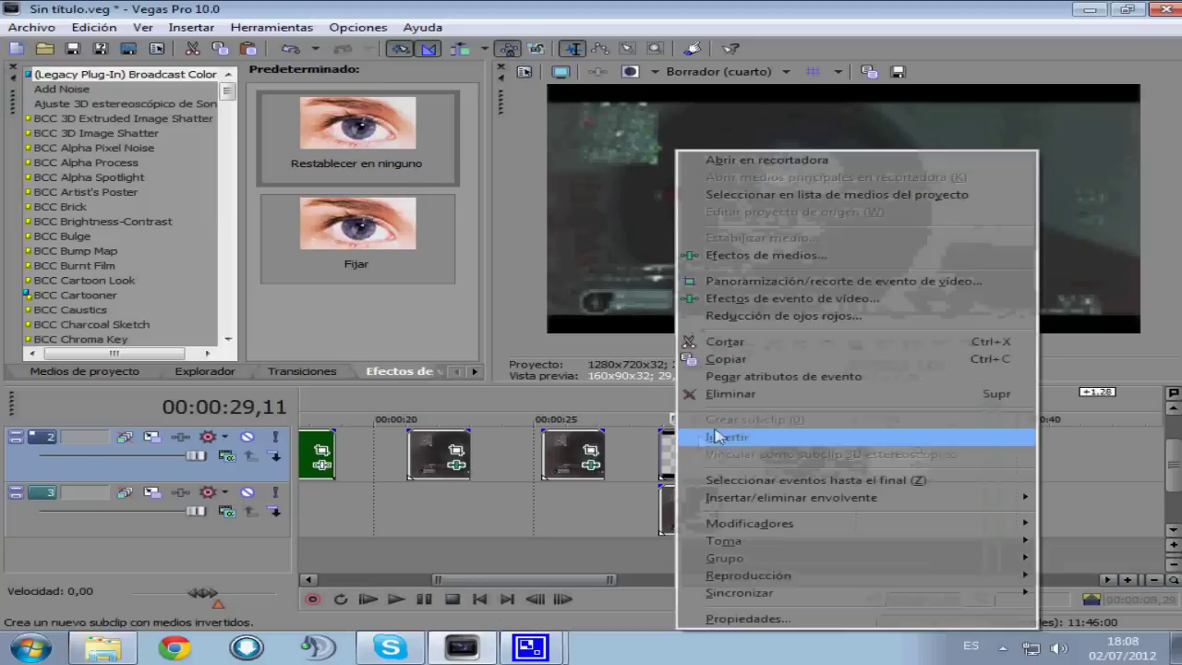
left_click(771, 344)
scroll(1150, 461, "down", 4)
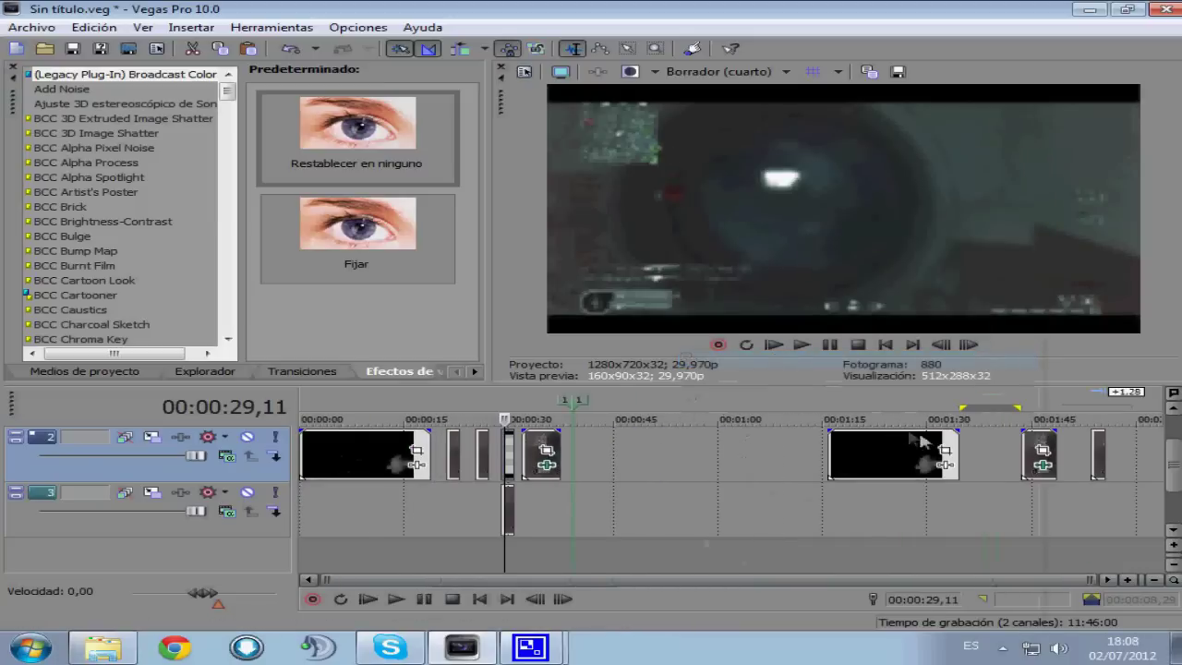
left_click(1145, 459)
key("ctrl+v")
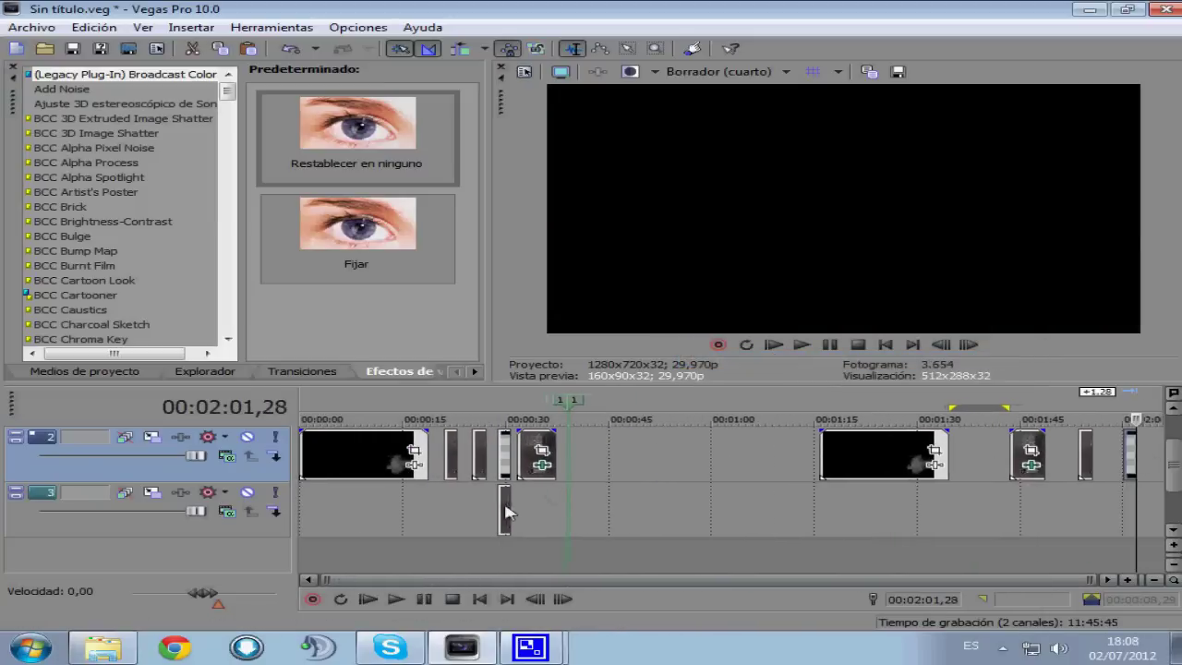
Copy the example's gameplay event on track 3 and paste it under the copied black bars at 00:02:00,00.
left_click(511, 503)
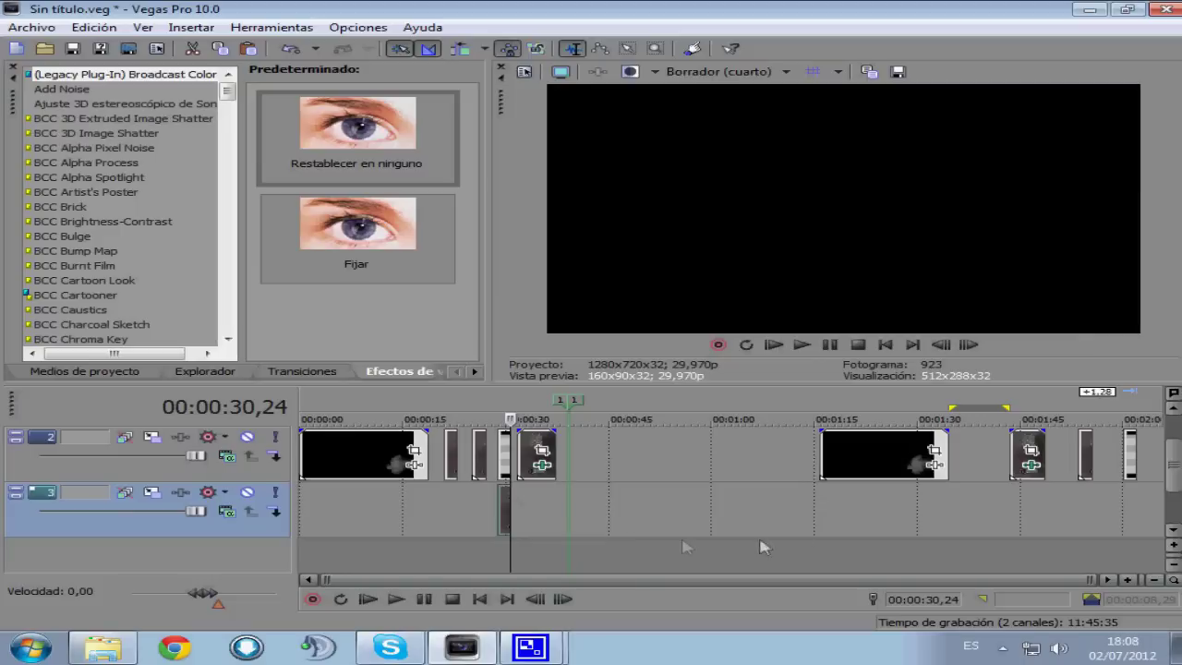
left_click(1145, 523)
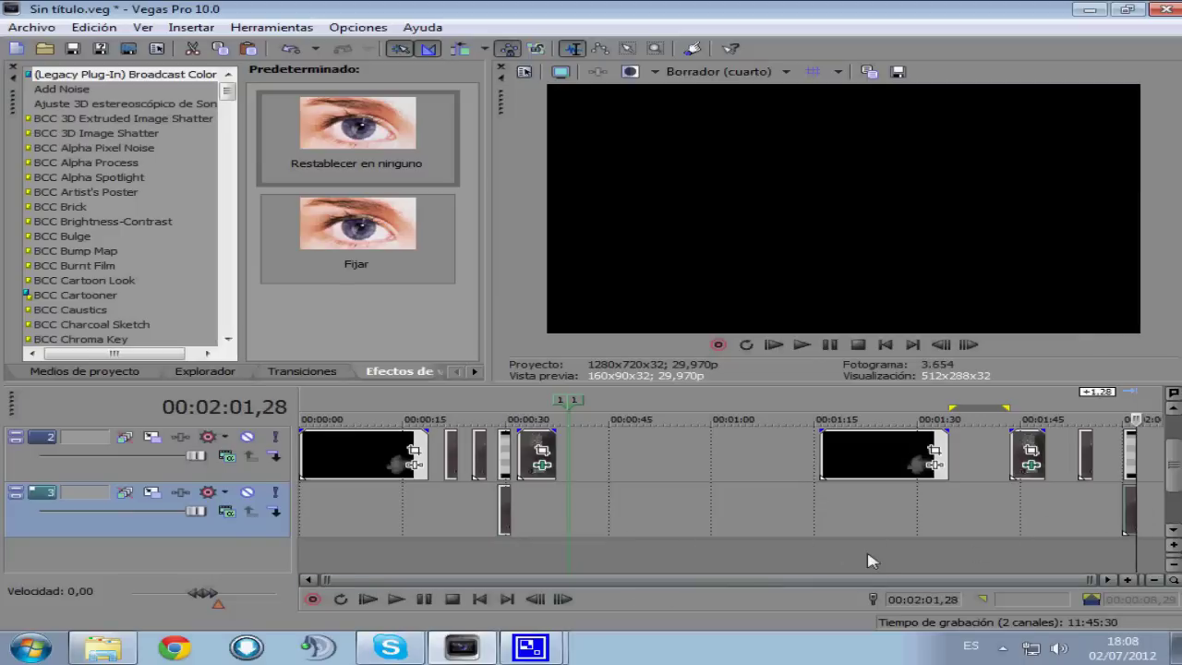
left_click_drag(878, 580, 1171, 577)
left_click_drag(1173, 478, 1176, 455)
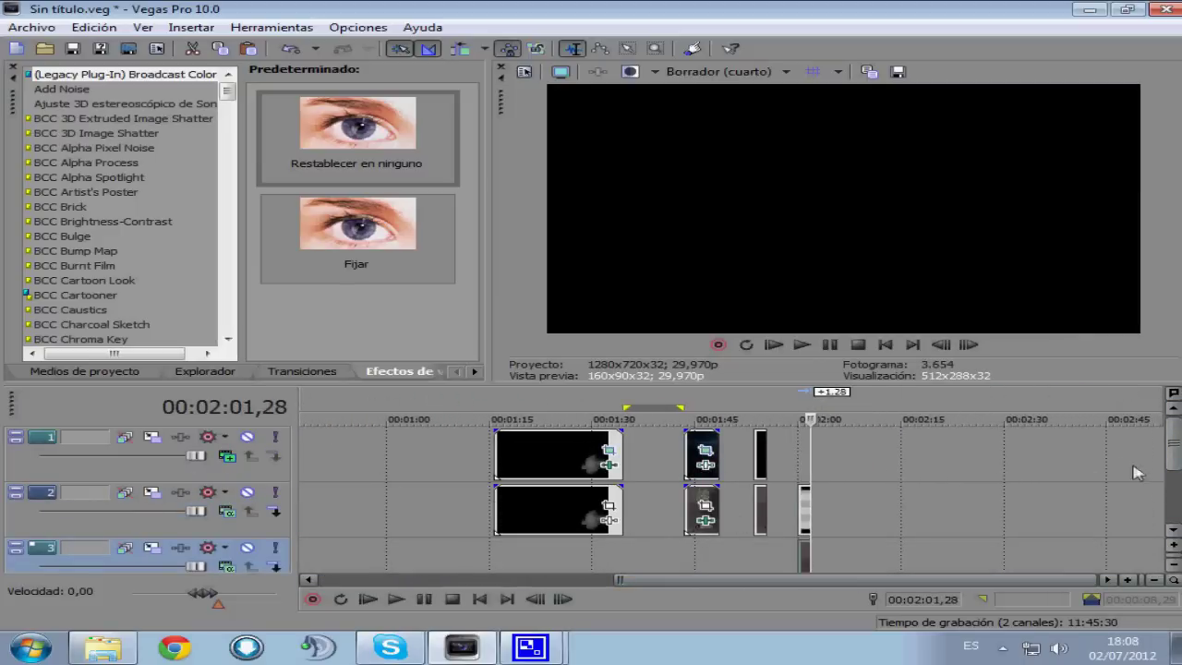
Preview the copied black bars over the gameplay footage from 00:02:00,00.
scroll(1170, 452, "down", 1)
left_click(804, 473)
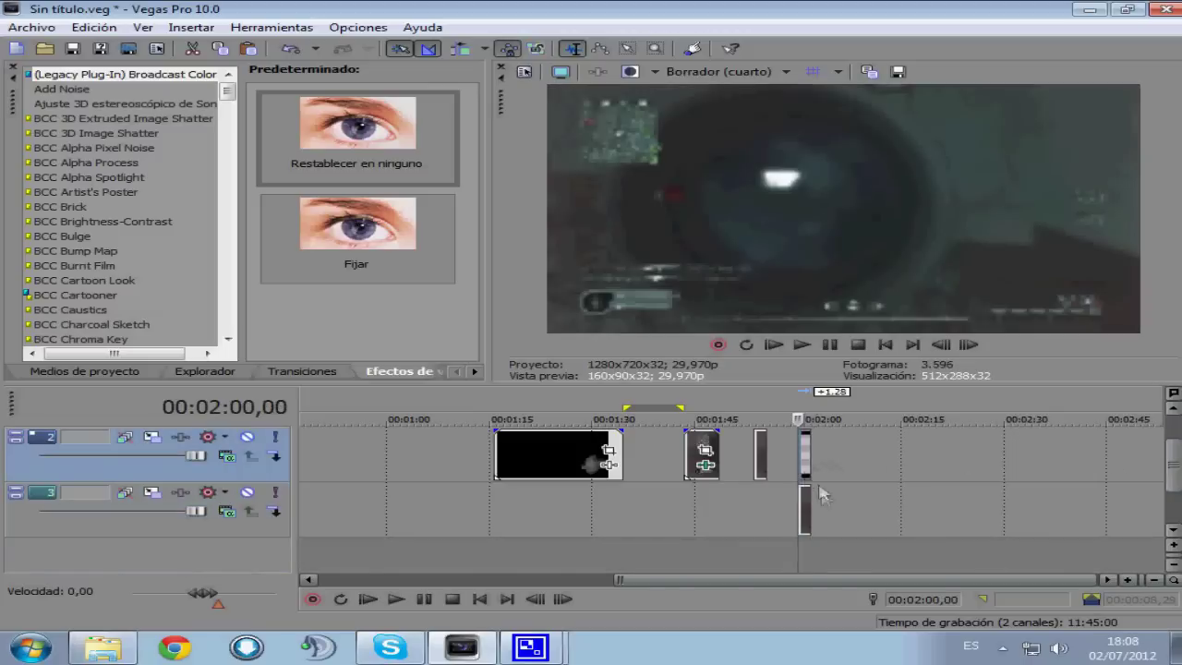
left_click(222, 492)
left_click(486, 531)
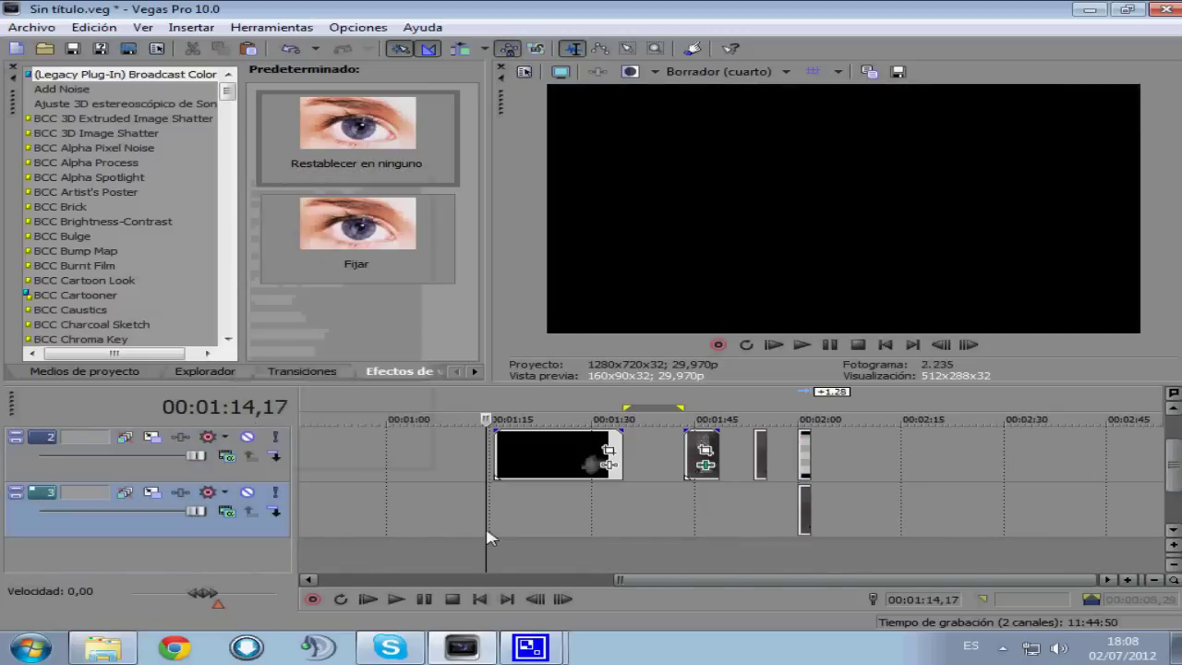
left_click(803, 467)
scroll(831, 480, "up", 3)
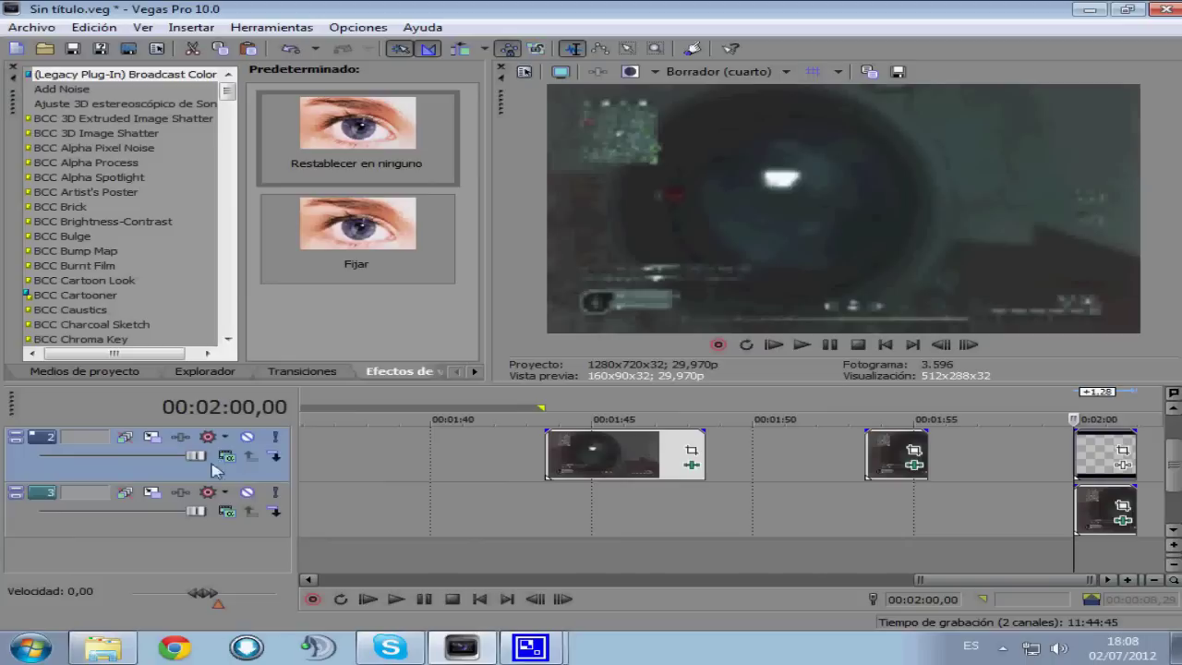
left_click_drag(992, 581, 1106, 574)
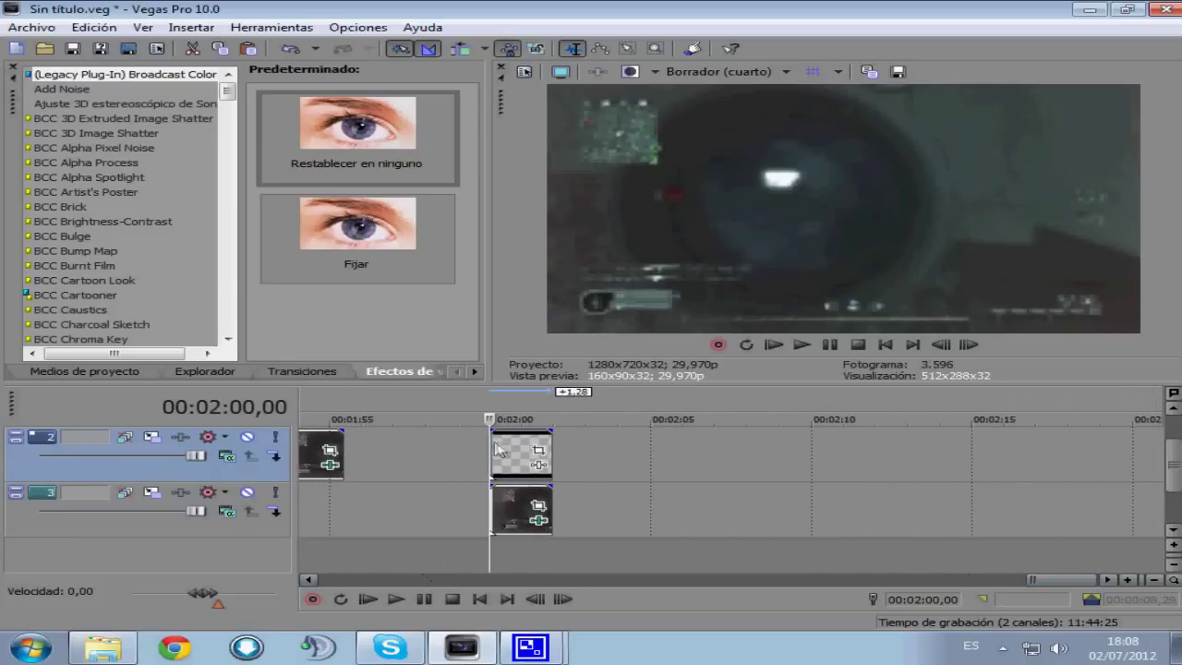
left_click(509, 453)
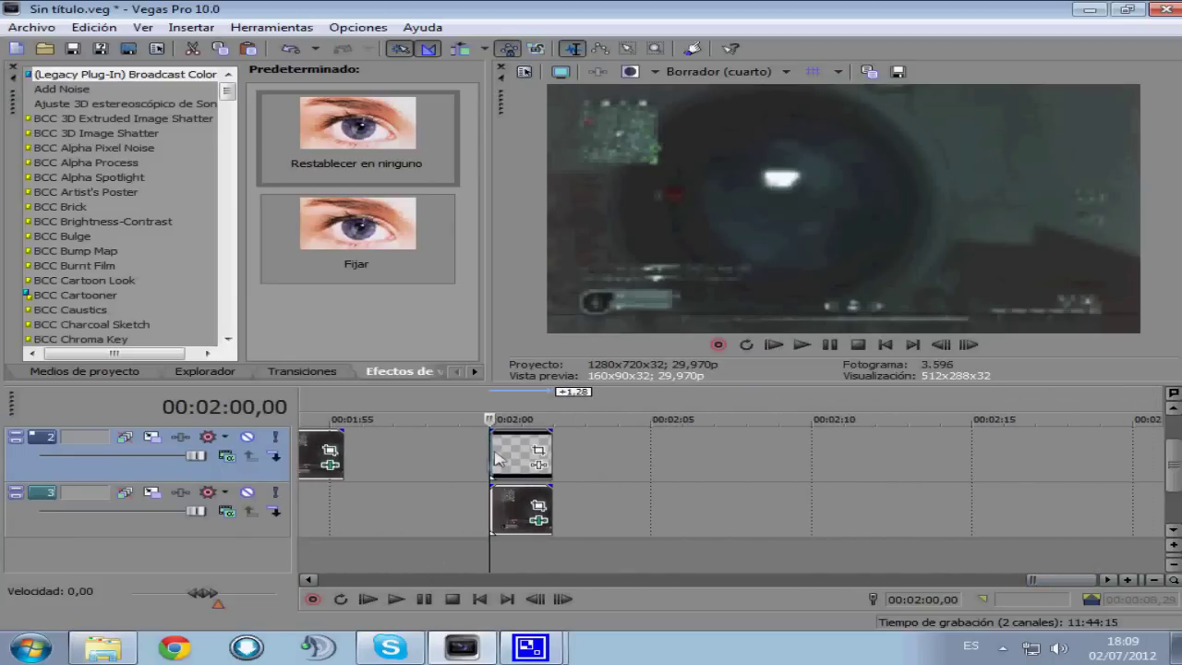
left_click(397, 598)
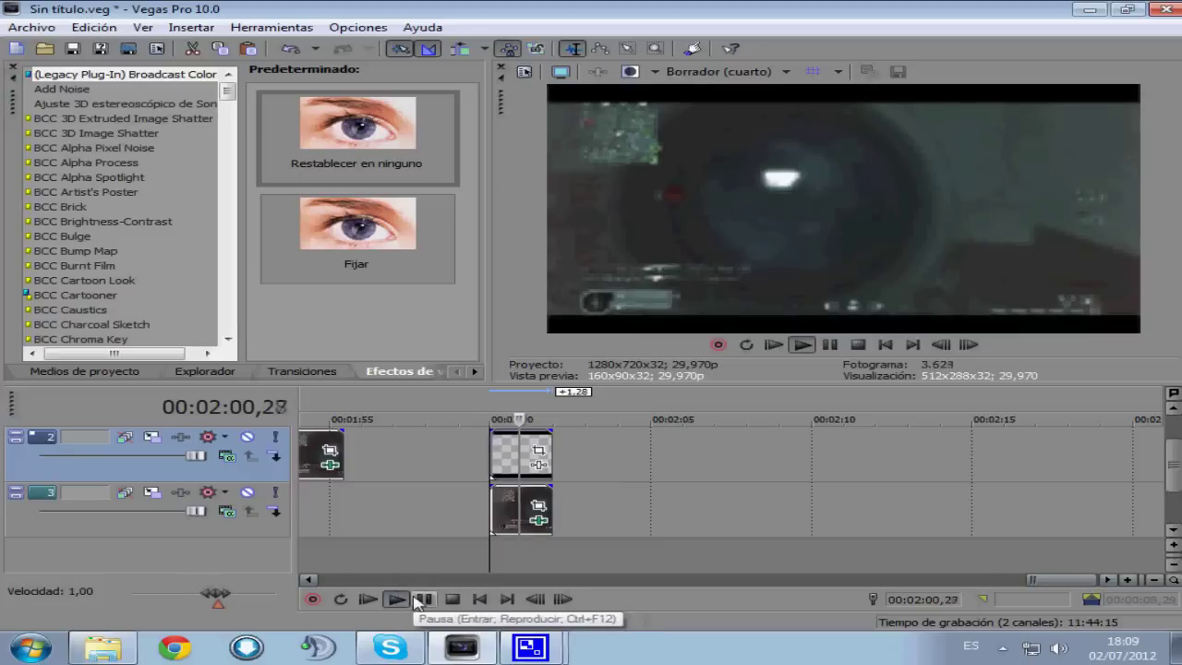
left_click(420, 600)
Open pan/crop for the copied Black Bars event and try resizing its crop frame to 636,5 by 391,4.
scroll(471, 501, "up", 2)
scroll(480, 517, "down", 3)
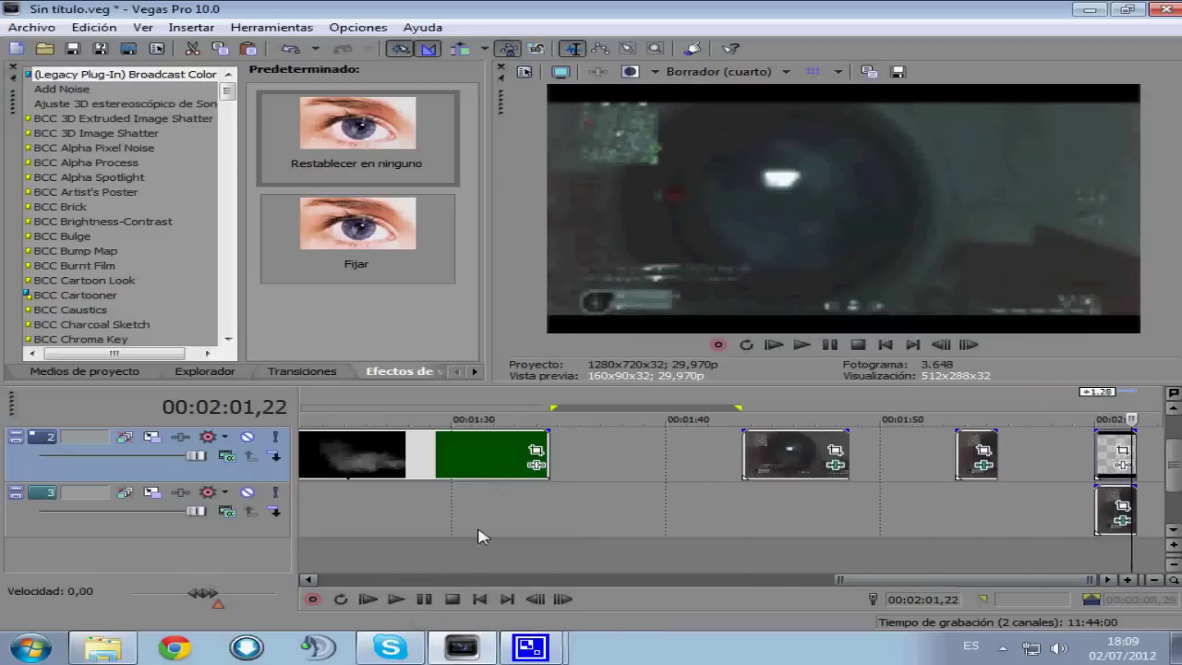
scroll(605, 541, "up", 2)
left_click(1001, 462)
left_click(1122, 451)
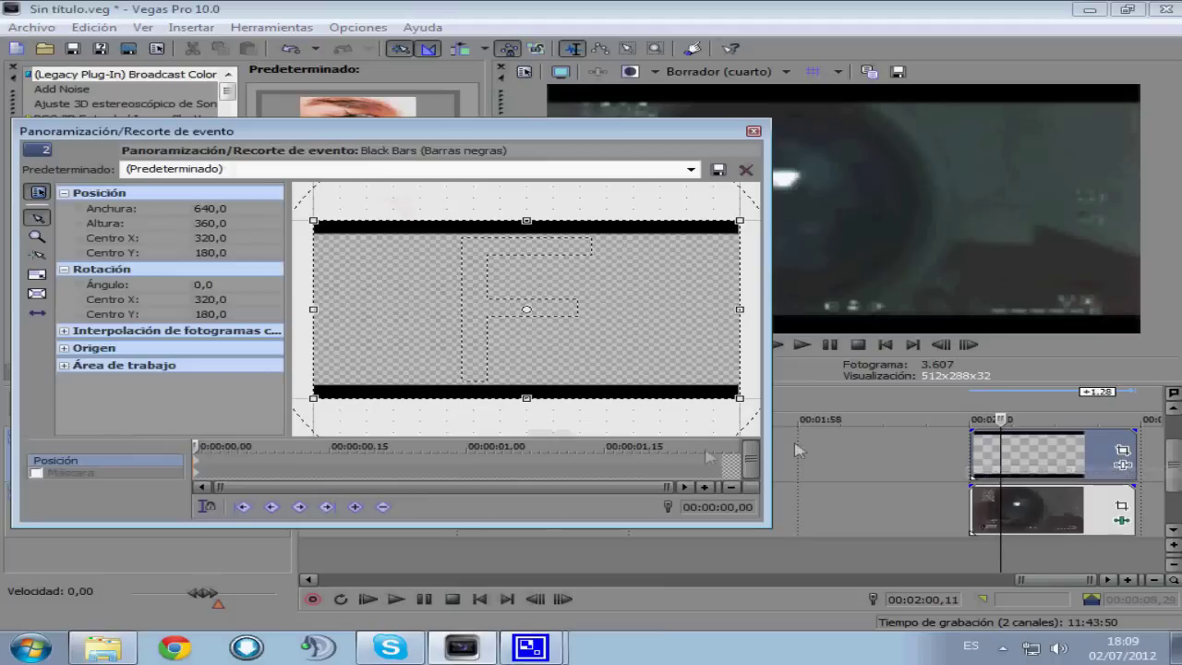
mouse_move(743, 316)
left_mouse_down()
mouse_move(705, 318)
mouse_move(744, 323)
left_mouse_up()
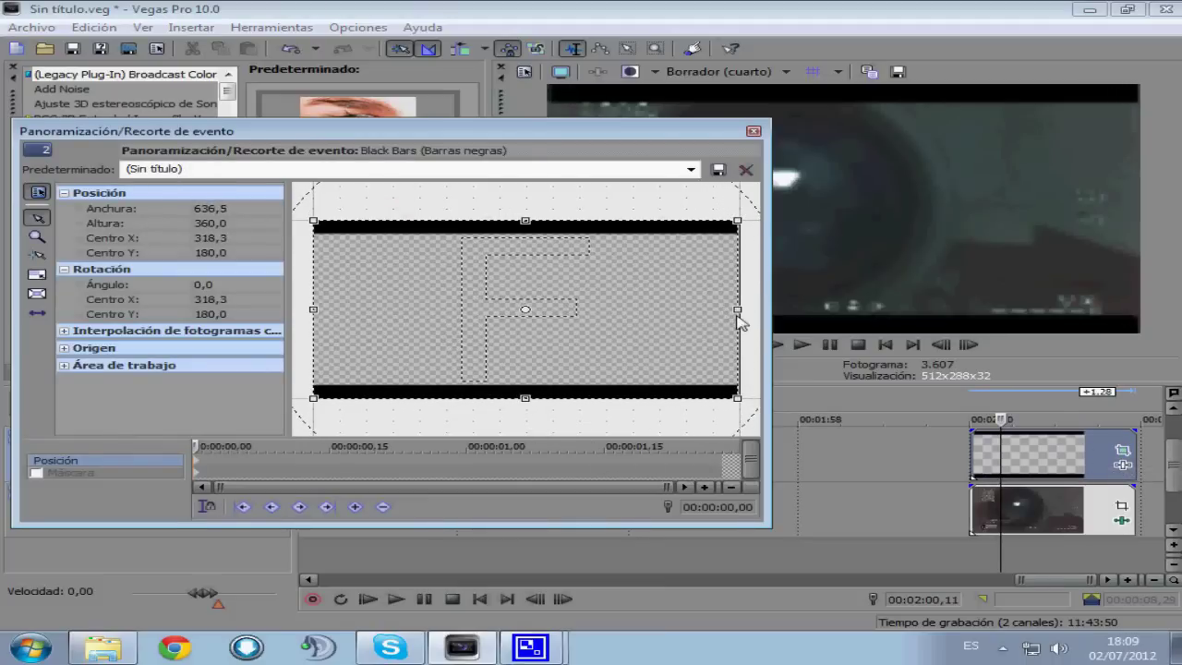
left_click_drag(565, 228, 575, 211)
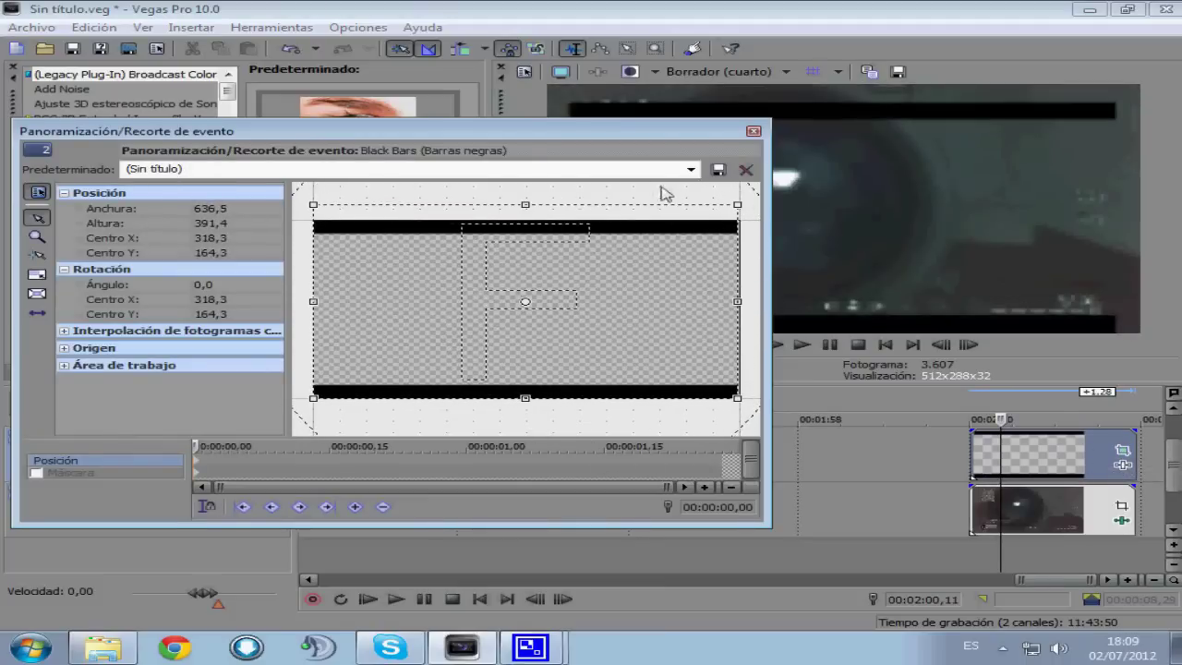
Restore the default crop frame of the Black Bars event and close the pan/crop window.
right_click(511, 340)
left_click(531, 348)
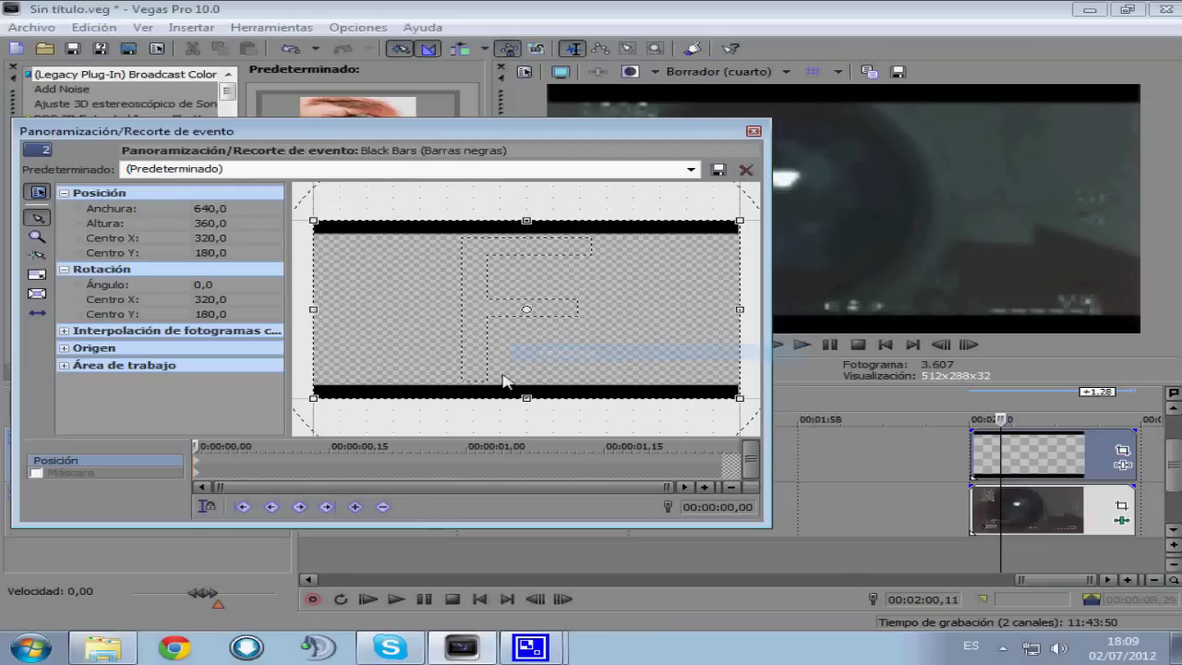
left_click(753, 132)
Place the cursor at the end of the copied black bars, 00:02:01,28, and extend the loop region to that point.
scroll(1055, 464, "down", 5)
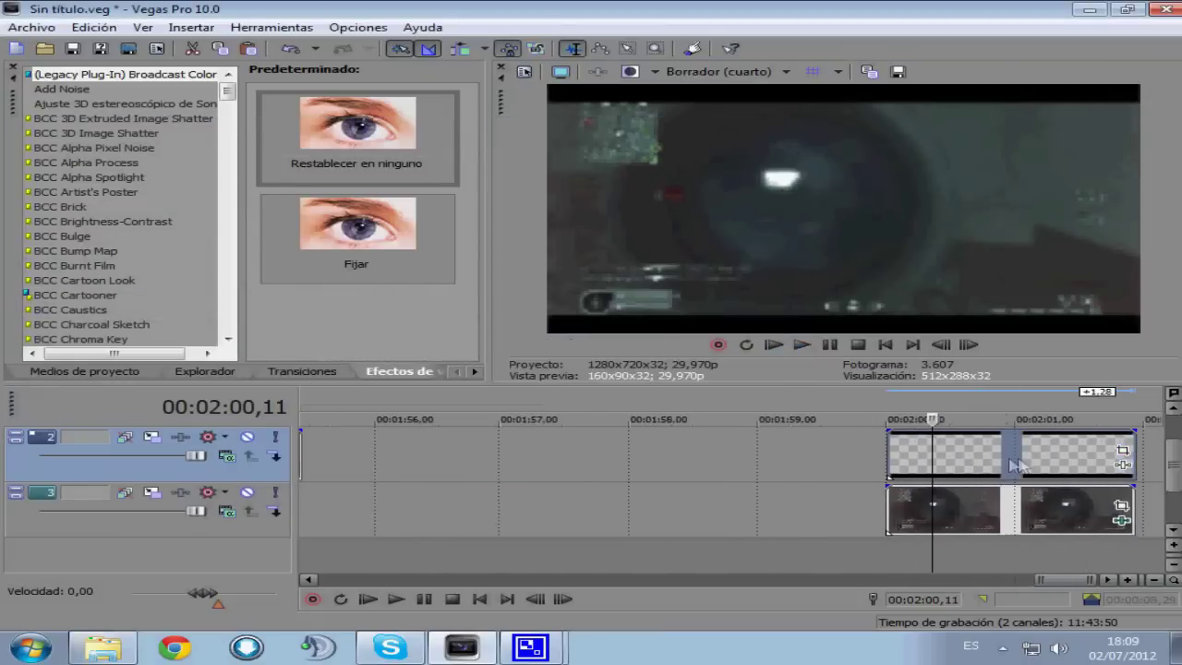
left_click(1145, 449)
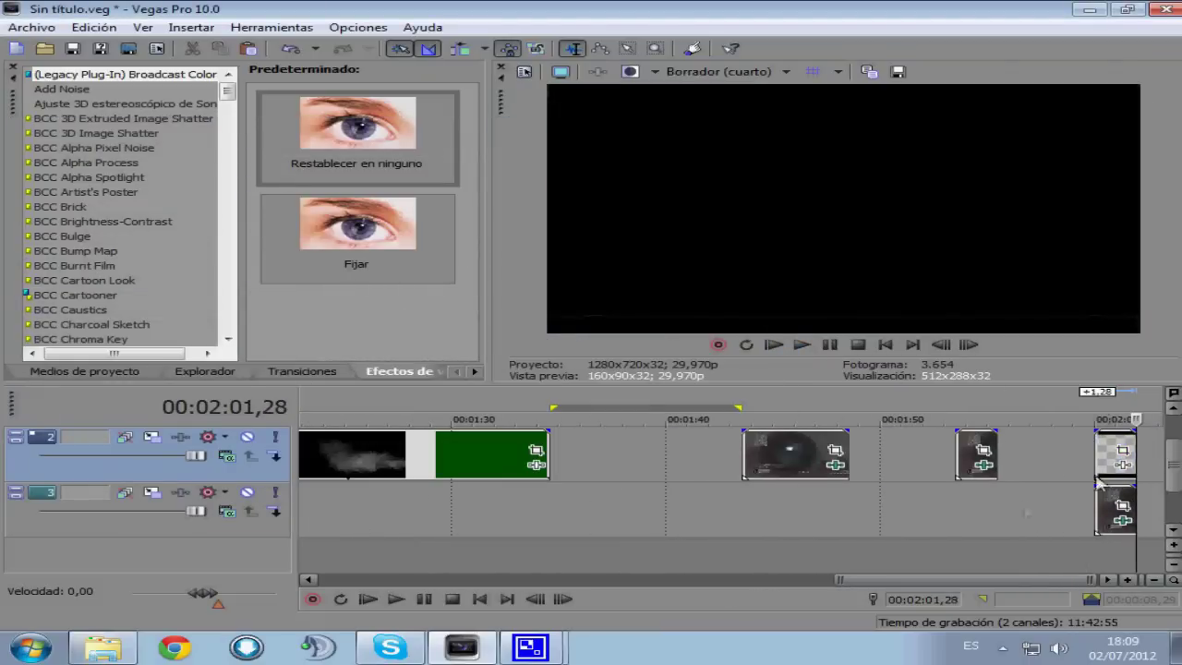
scroll(1125, 464, "up", 5)
scroll(553, 488, "down", 4)
left_click_drag(1173, 468, 1174, 433)
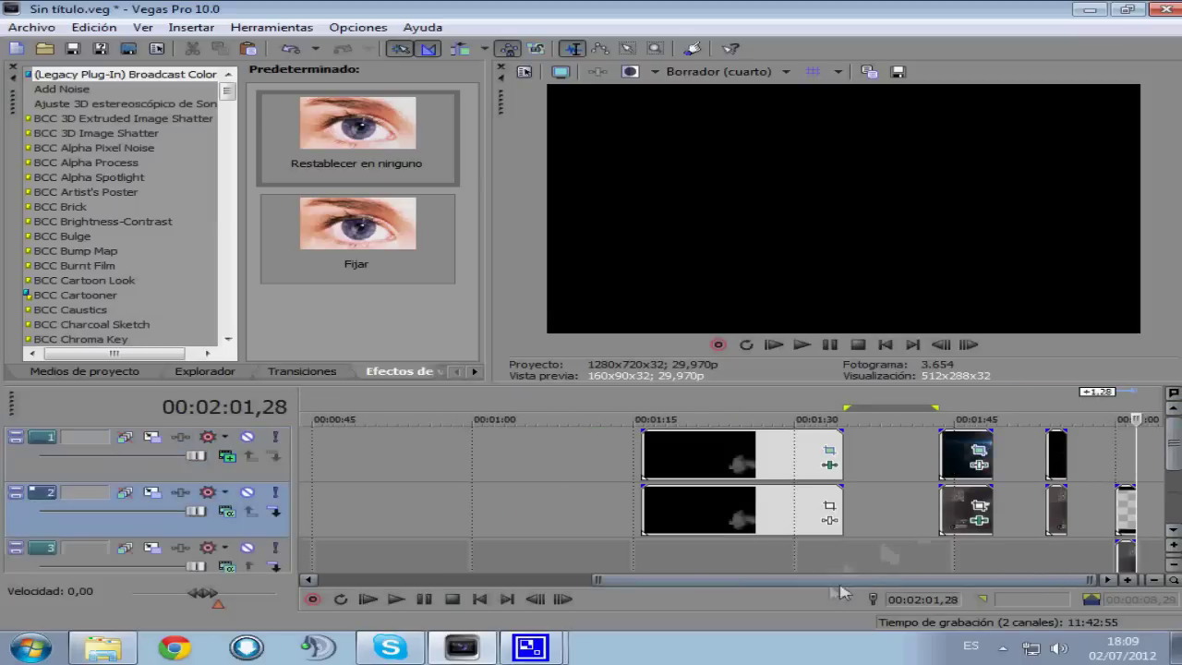
left_click_drag(829, 582, 1013, 573)
key("o")
key("space")
key("space")
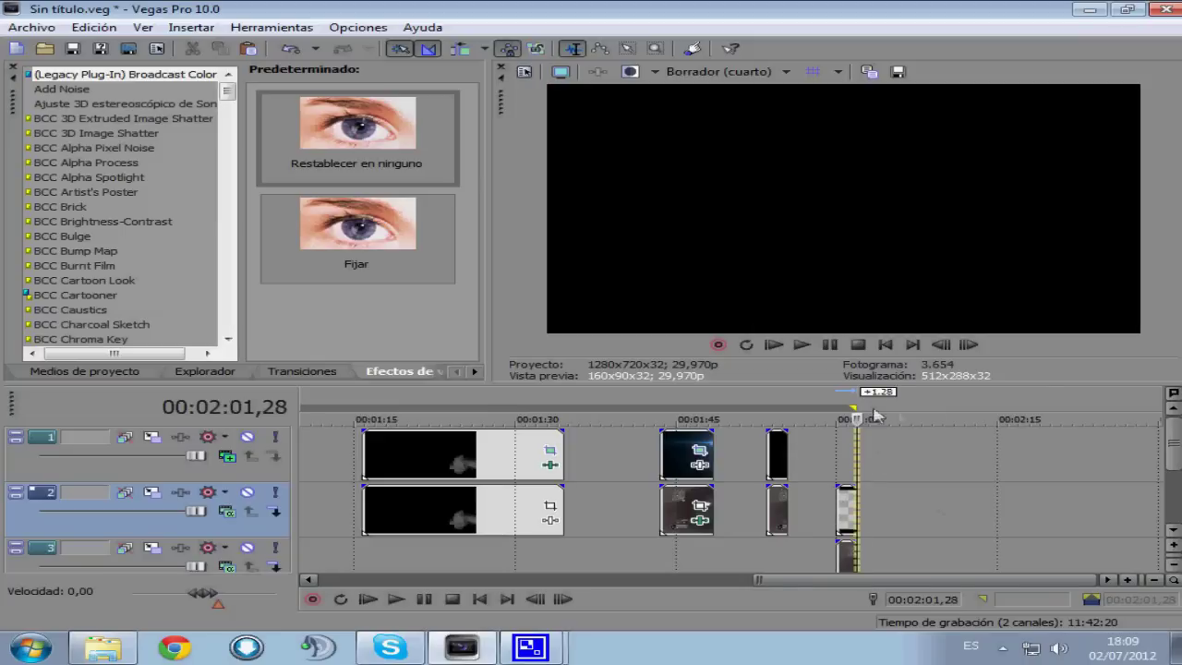
Preview the interface overlays over the gameplay footage from 00:00:31,25.
scroll(763, 525, "down", 3)
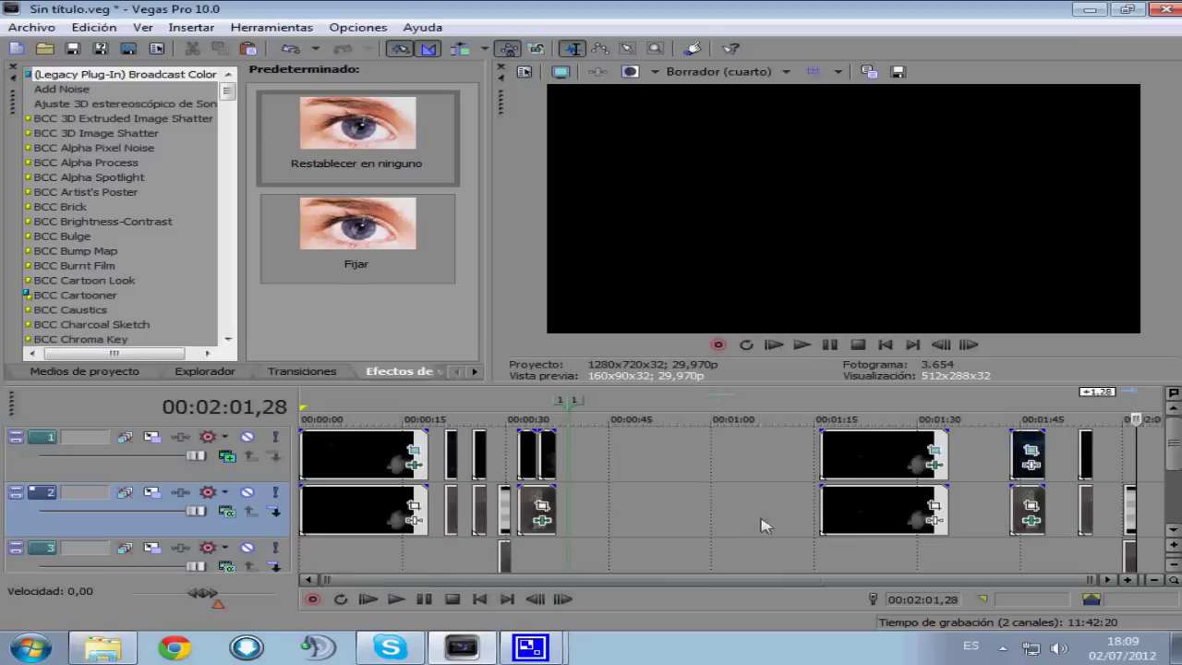
double_click(1162, 471)
left_click(1161, 469)
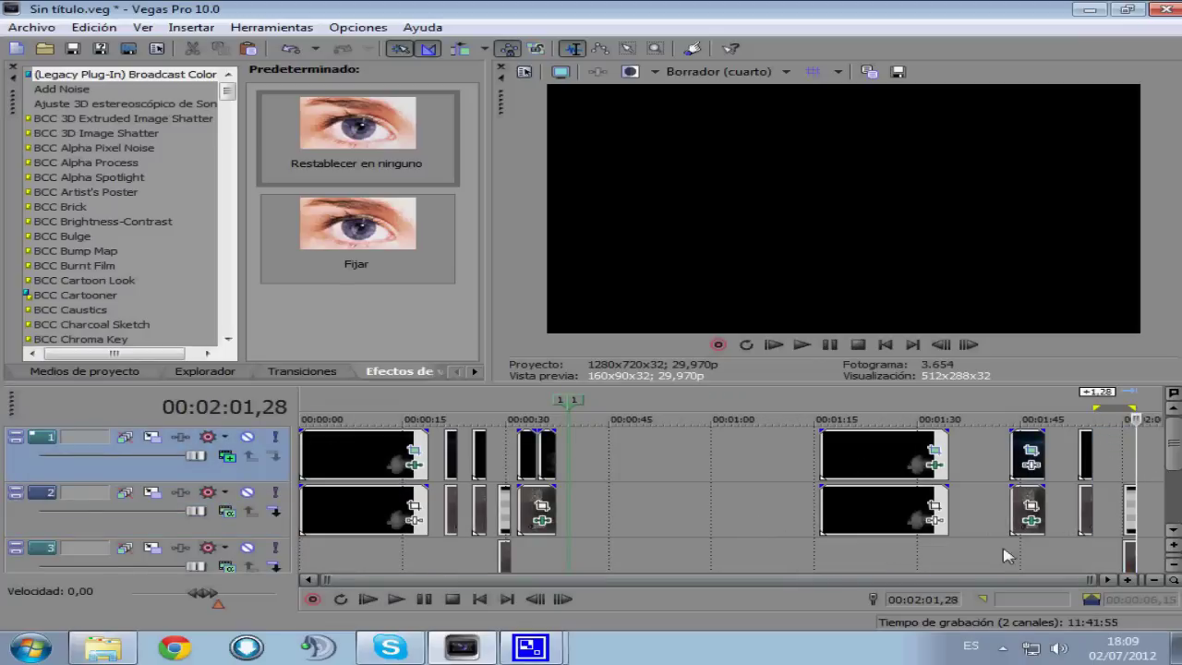
left_click_drag(1089, 580, 999, 583)
left_click_drag(917, 582, 1180, 584)
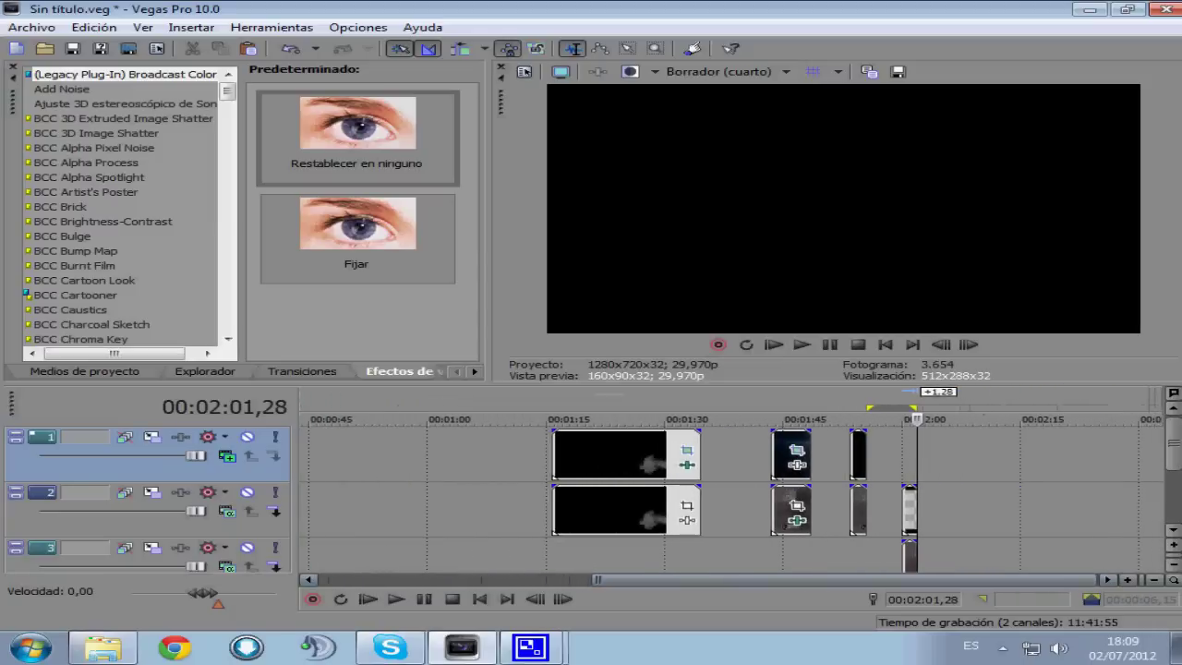
left_click_drag(881, 580, 540, 556)
left_click(556, 457)
left_click(554, 457)
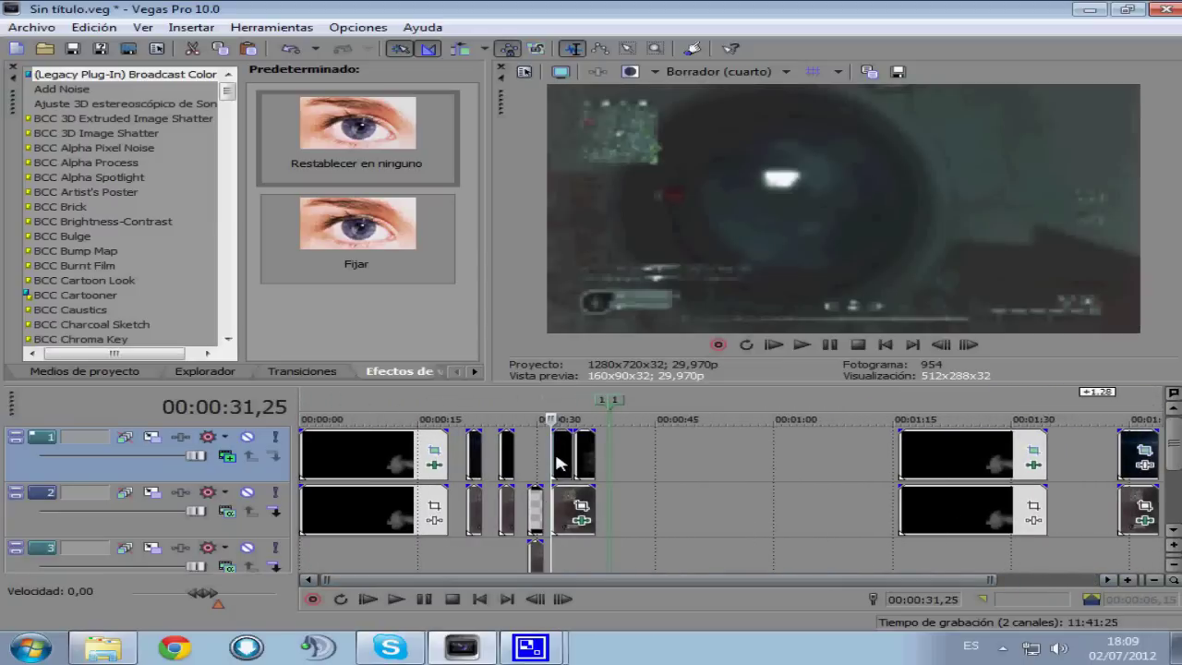
scroll(557, 458, "up", 6)
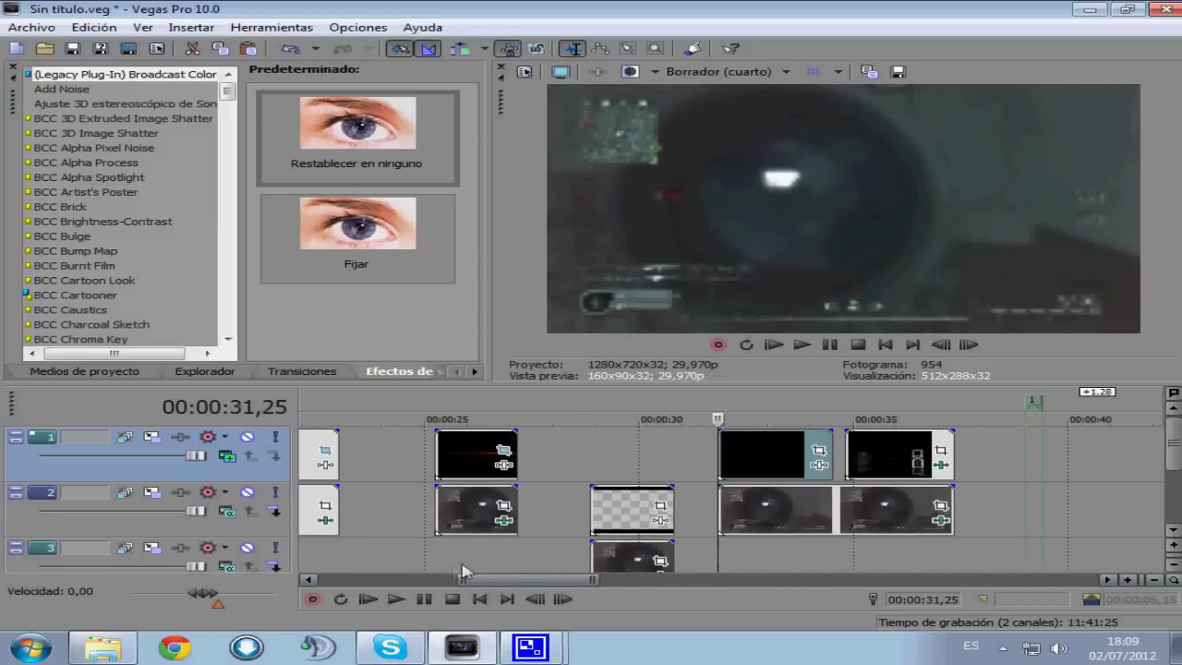
left_click(395, 598)
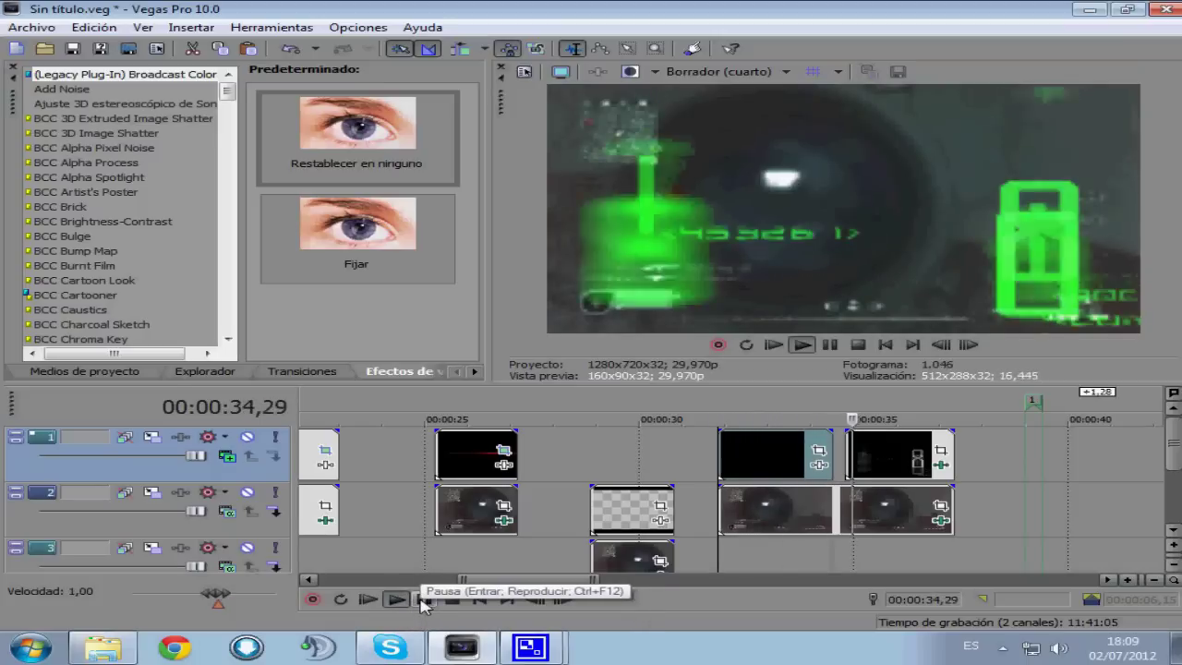
left_click(423, 600)
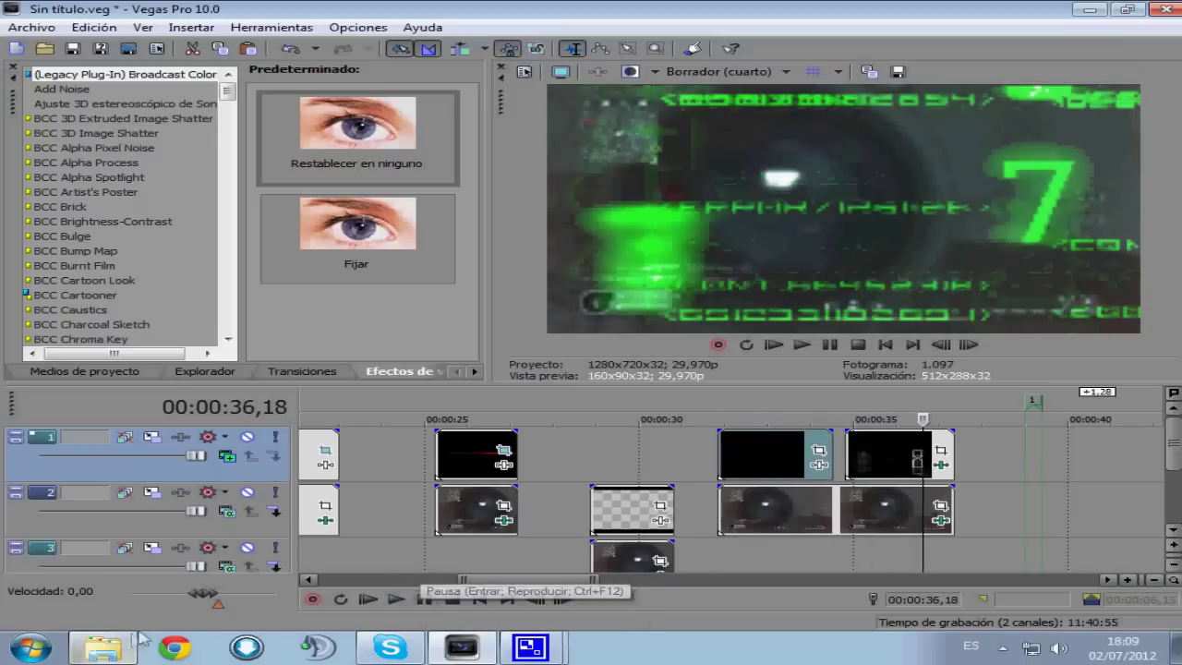
Switch to Windows Explorer and return to the Pack Edit By.iTecnho folder to look over its sound and texture subfolders.
left_click(103, 648)
left_click(17, 31)
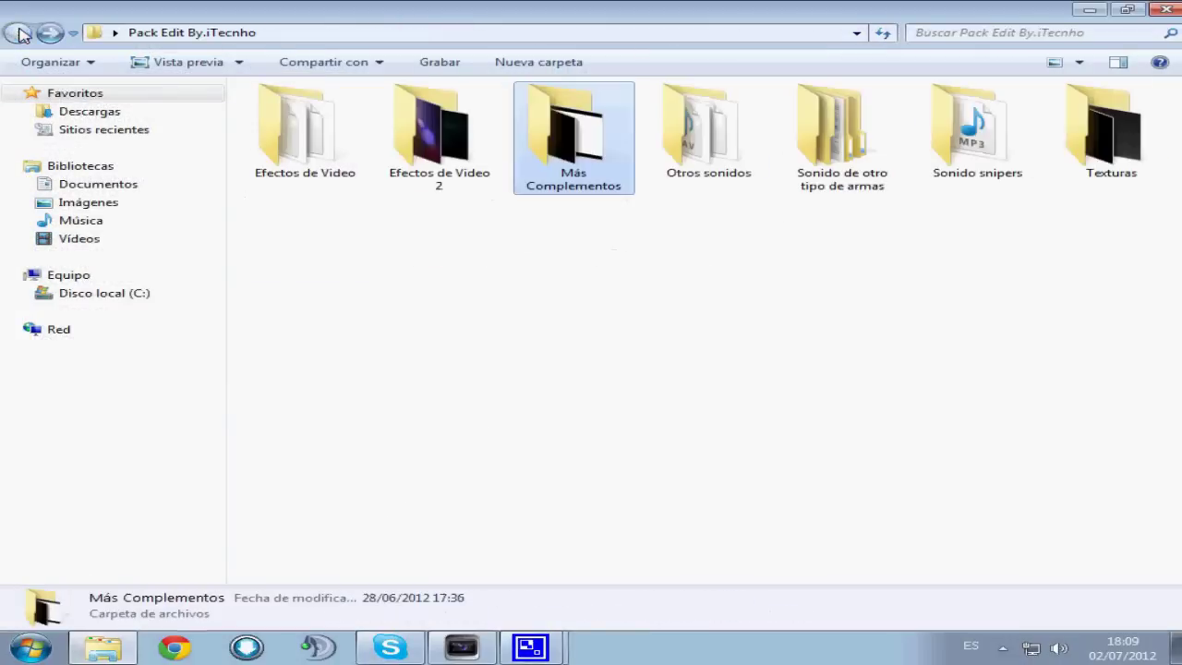
left_click(708, 138)
left_click(872, 143)
left_click(951, 141)
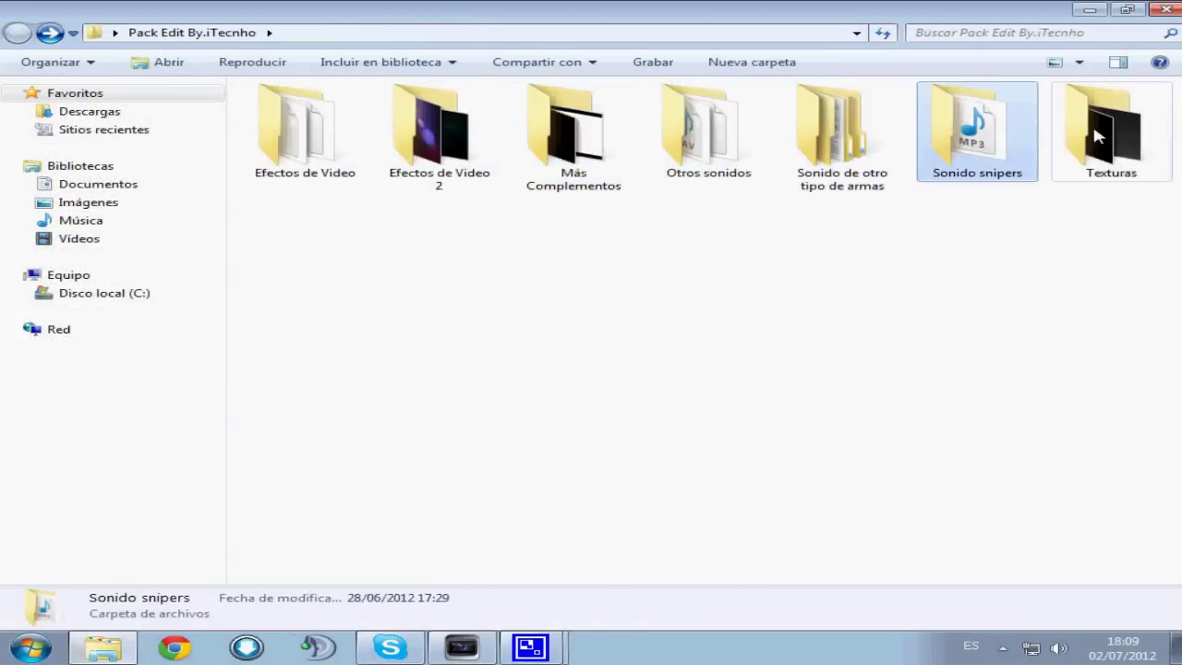
left_click(880, 295)
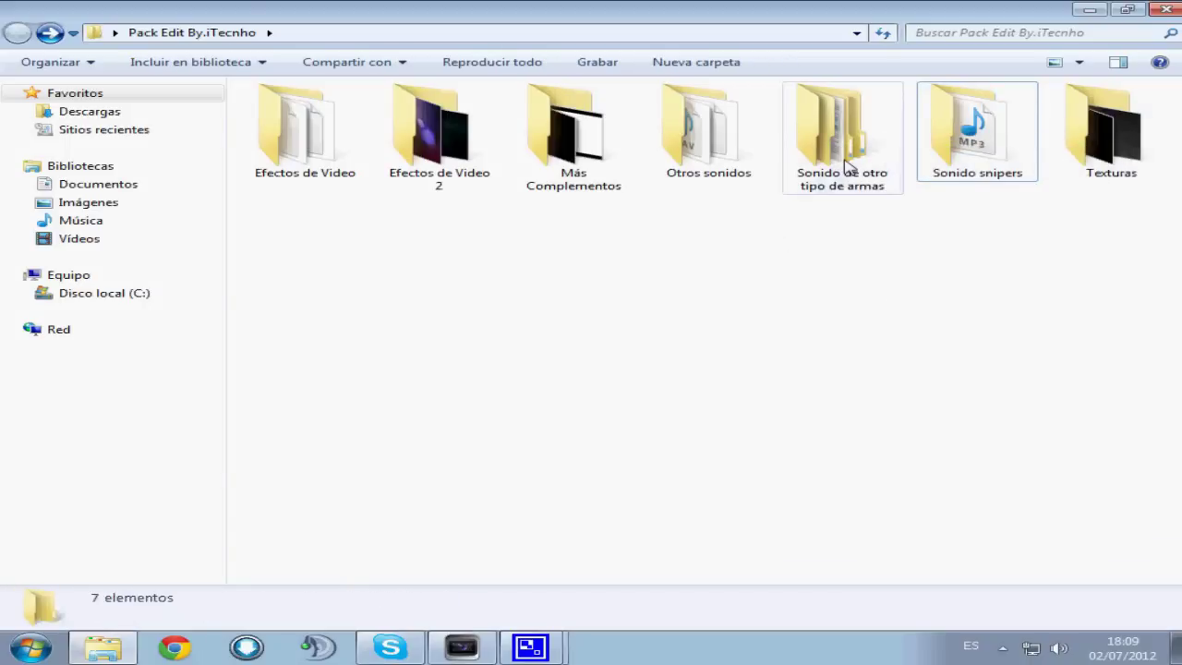
mouse_move(847, 165)
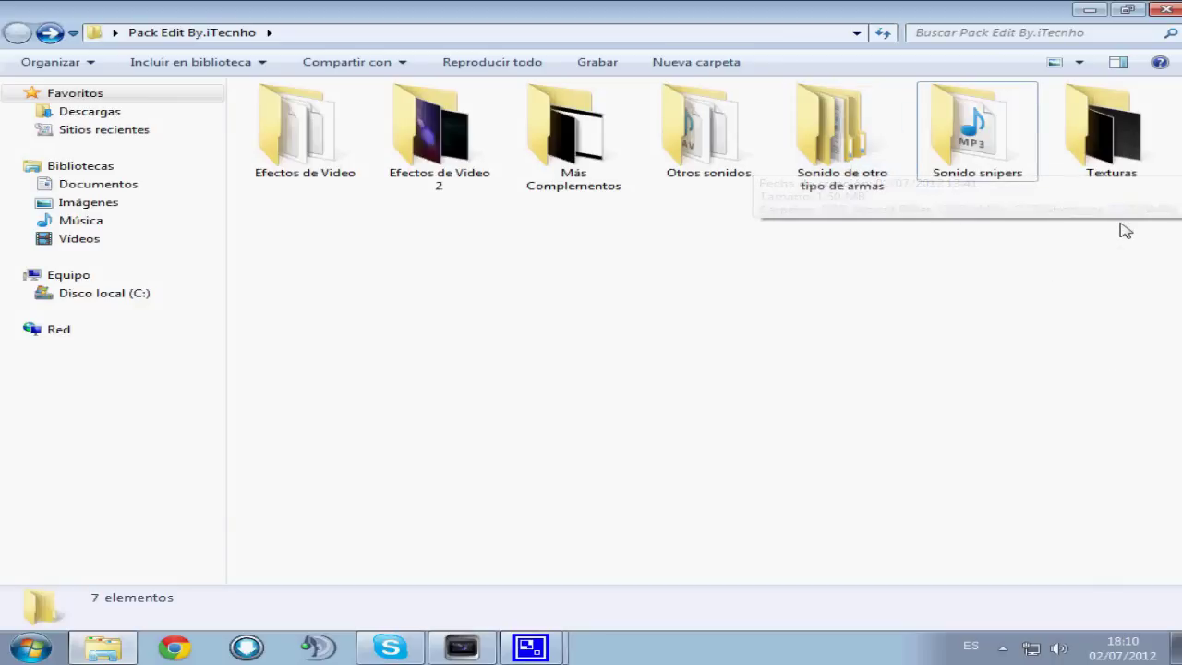
Open Complementos -DOWNLOAD- inside Más Complementos, preview bg-whatvirus in VLC, and close the player and the folder window.
double_click(564, 139)
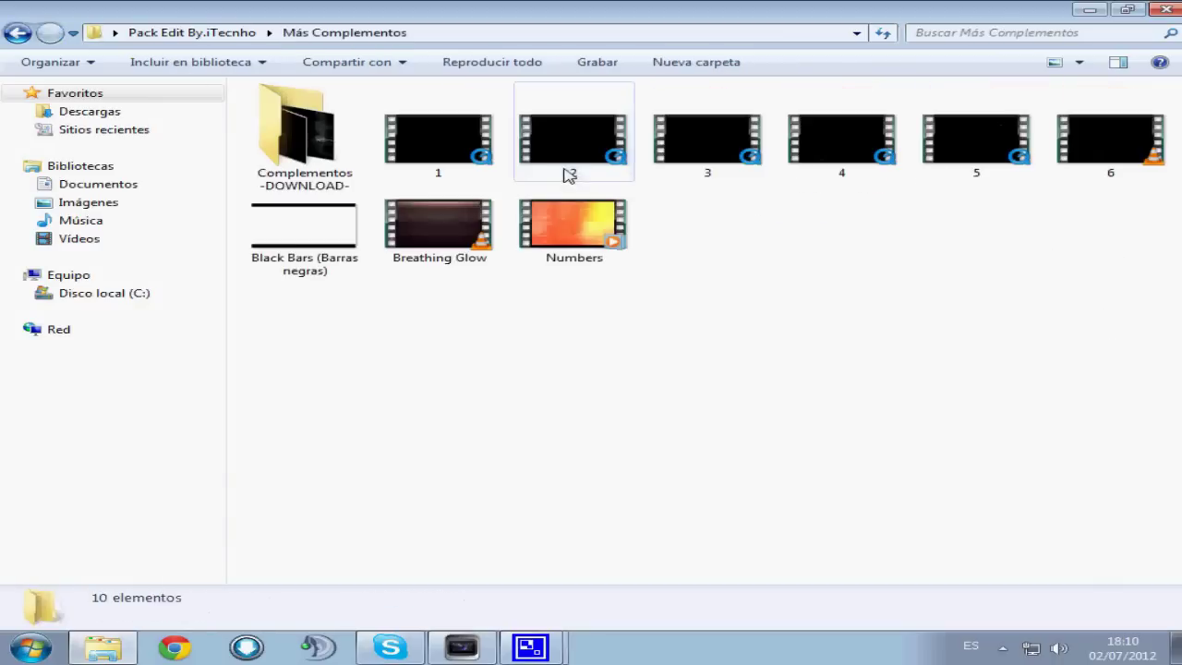
double_click(325, 148)
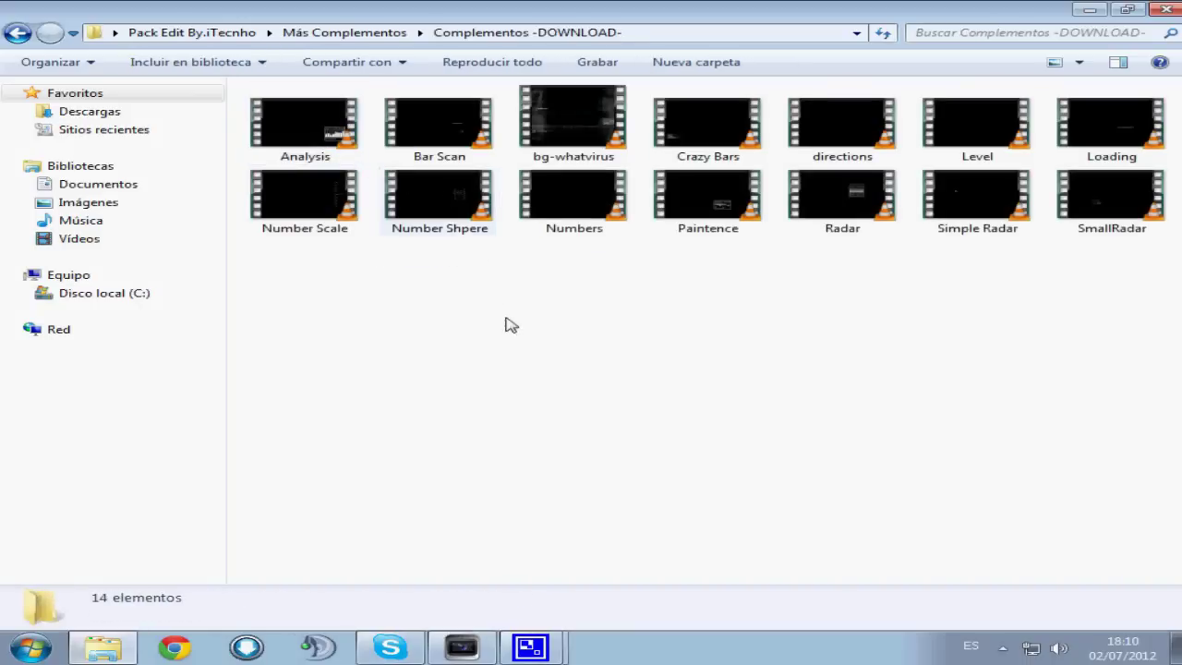
left_click(583, 126)
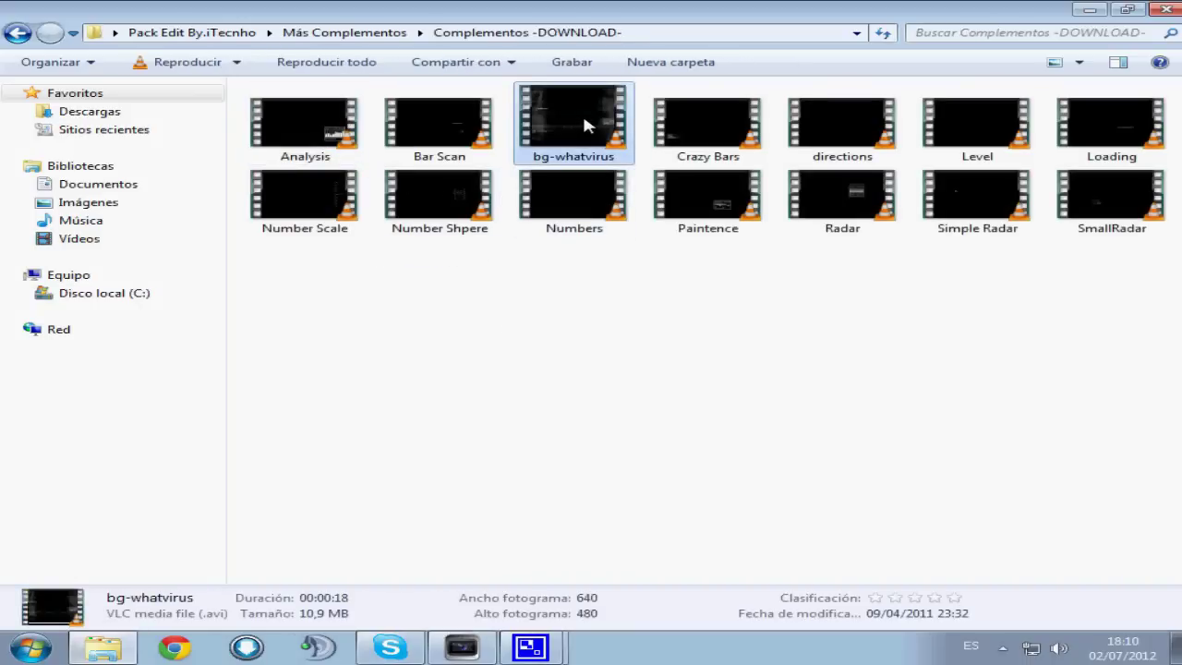
double_click(584, 120)
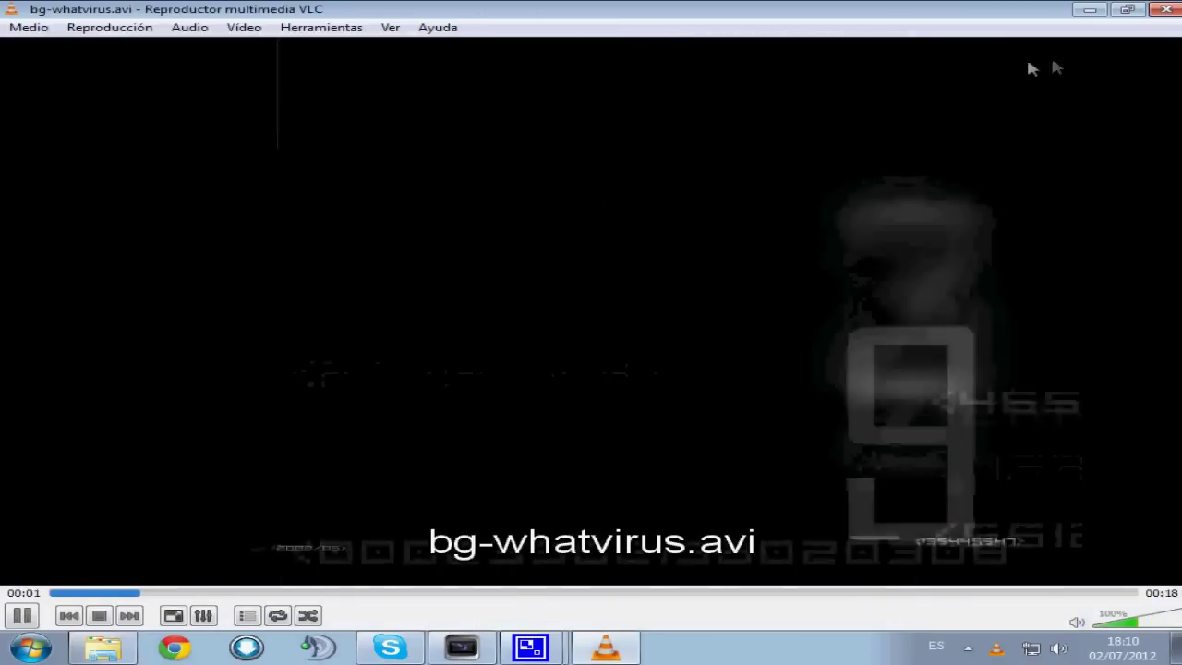
left_click(1166, 17)
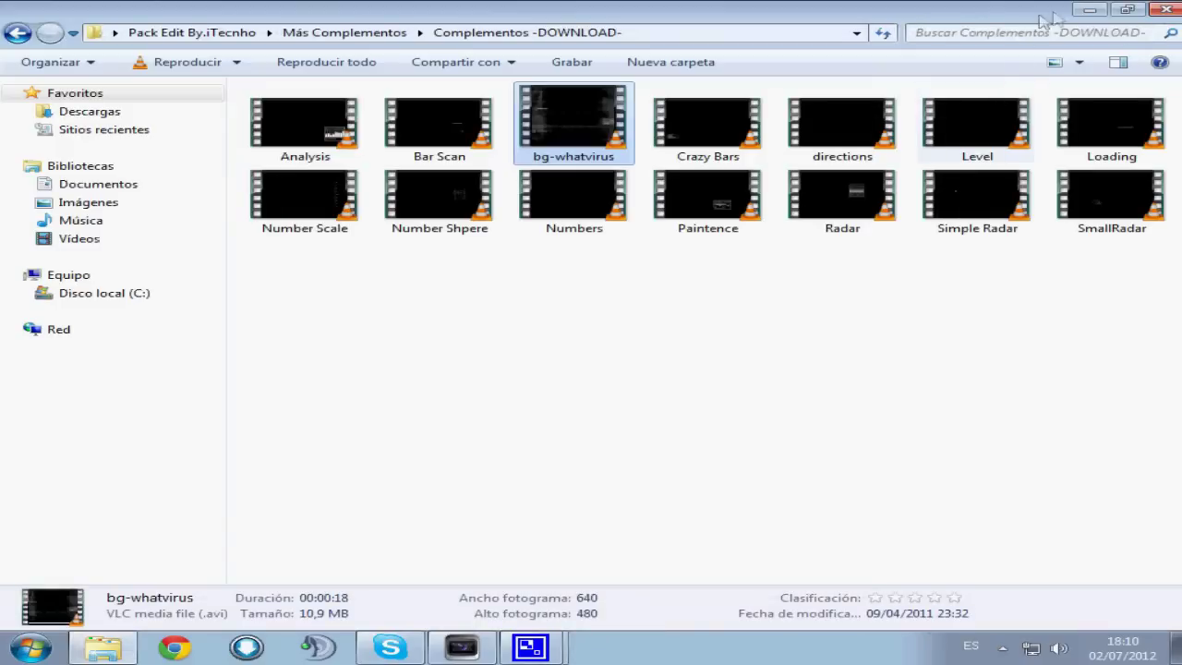
left_click(1126, 12)
left_click_drag(801, 117, 537, 53)
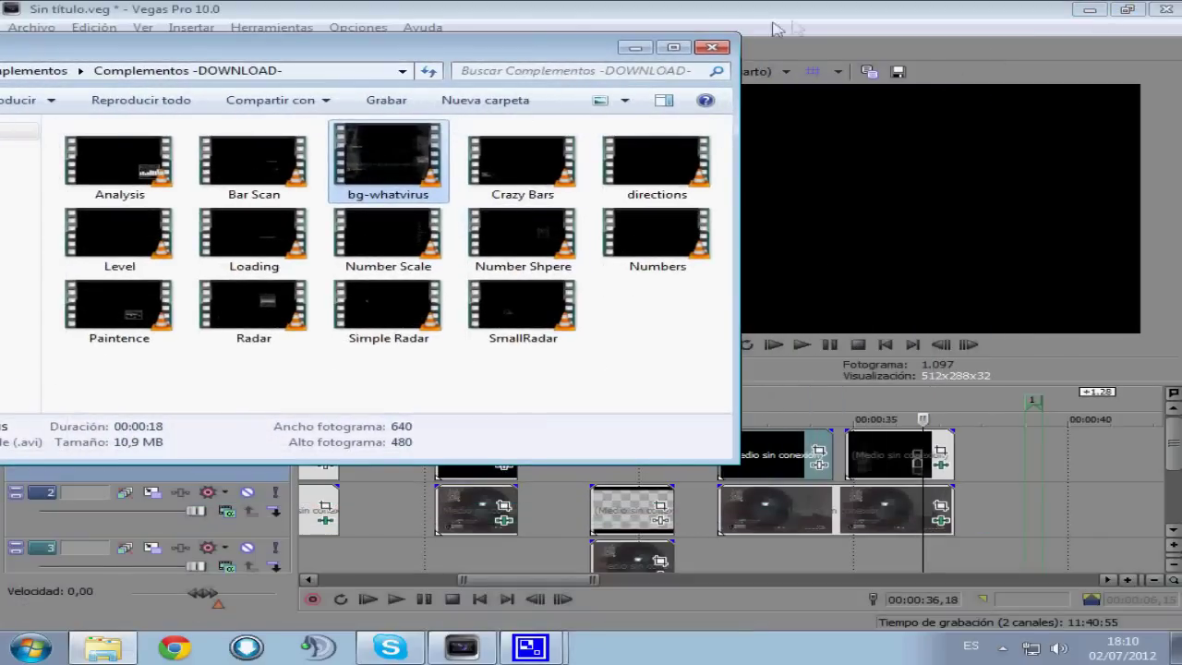
left_click(717, 48)
Copy the bg-whatvirus event at 00:00:31,25 on track 1 and paste it into the empty stretch of that track at 00:00:52,21.
left_click(768, 462)
left_click(741, 462)
left_click(754, 461)
left_click(780, 459)
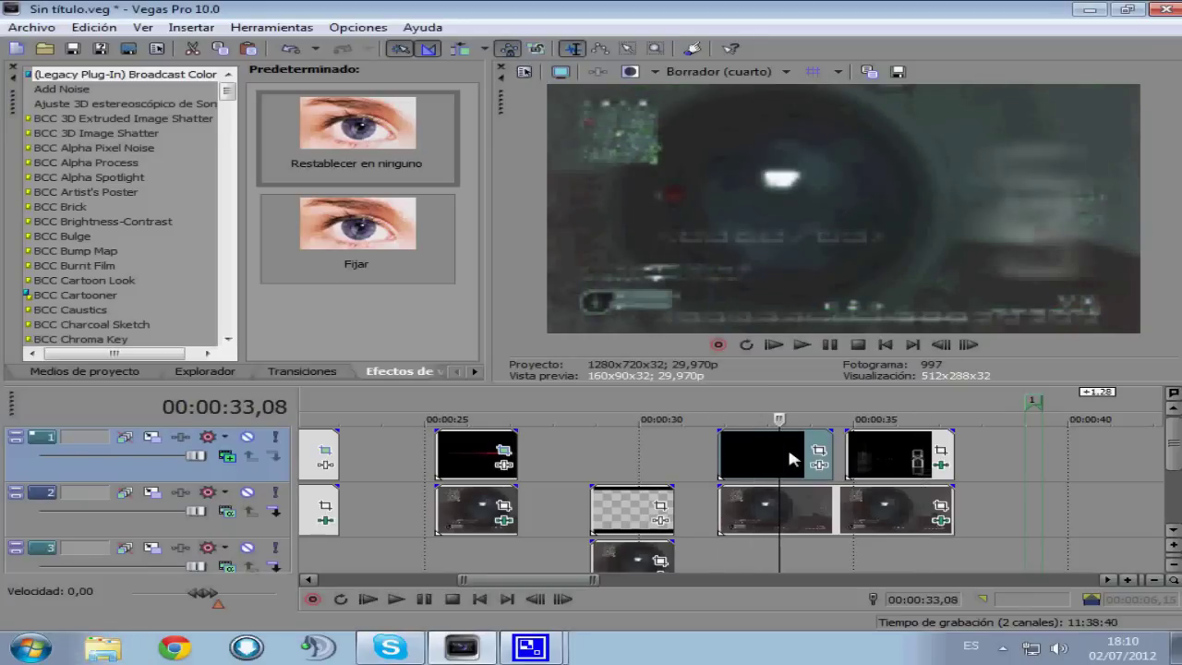
left_click(768, 454)
right_click(771, 459)
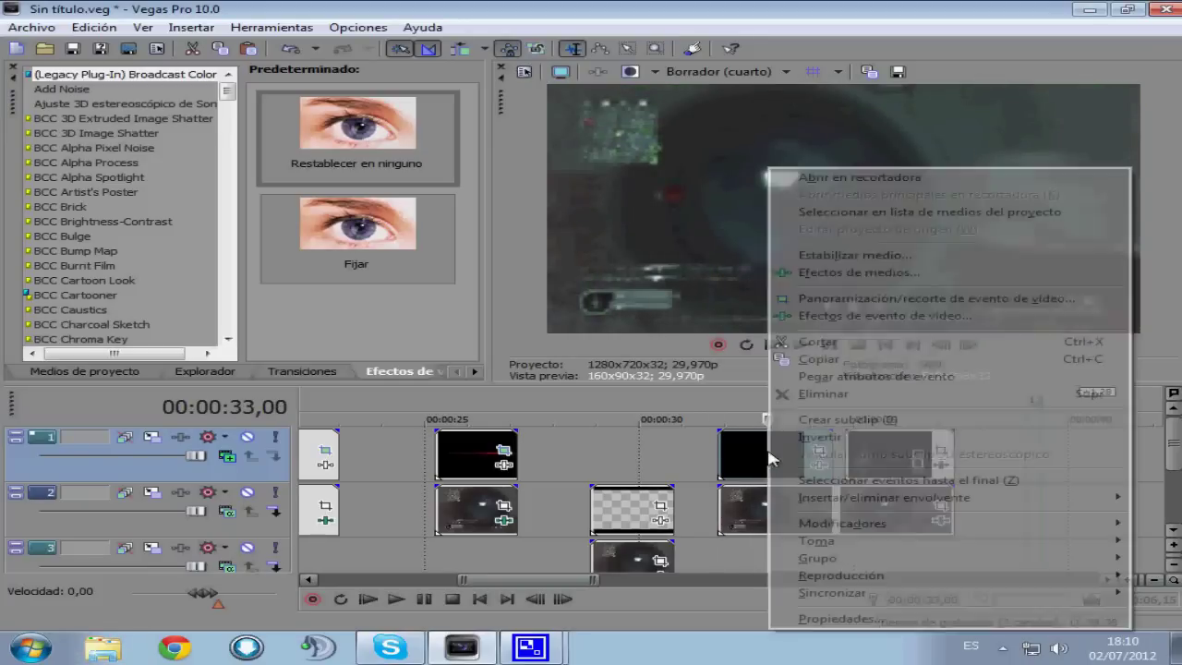
left_click(844, 360)
scroll(1037, 467, "down", 3)
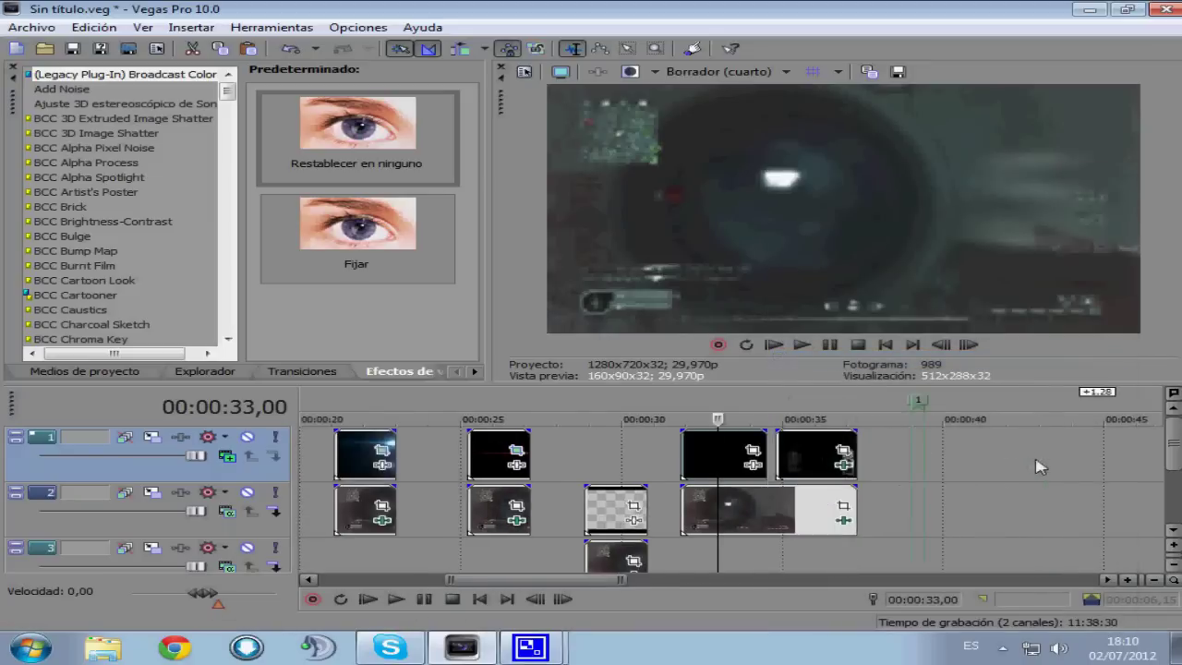
left_click(963, 463)
scroll(1003, 461, "down", 5)
left_click(705, 457)
left_click(664, 456)
key("ctrl+v")
Paste a copy of the 00:00:31,25 gameplay event on track 2 directly beneath the pasted overlay at 00:00:52,21.
left_click(557, 458)
scroll(554, 466, "up", 1)
left_click(584, 506)
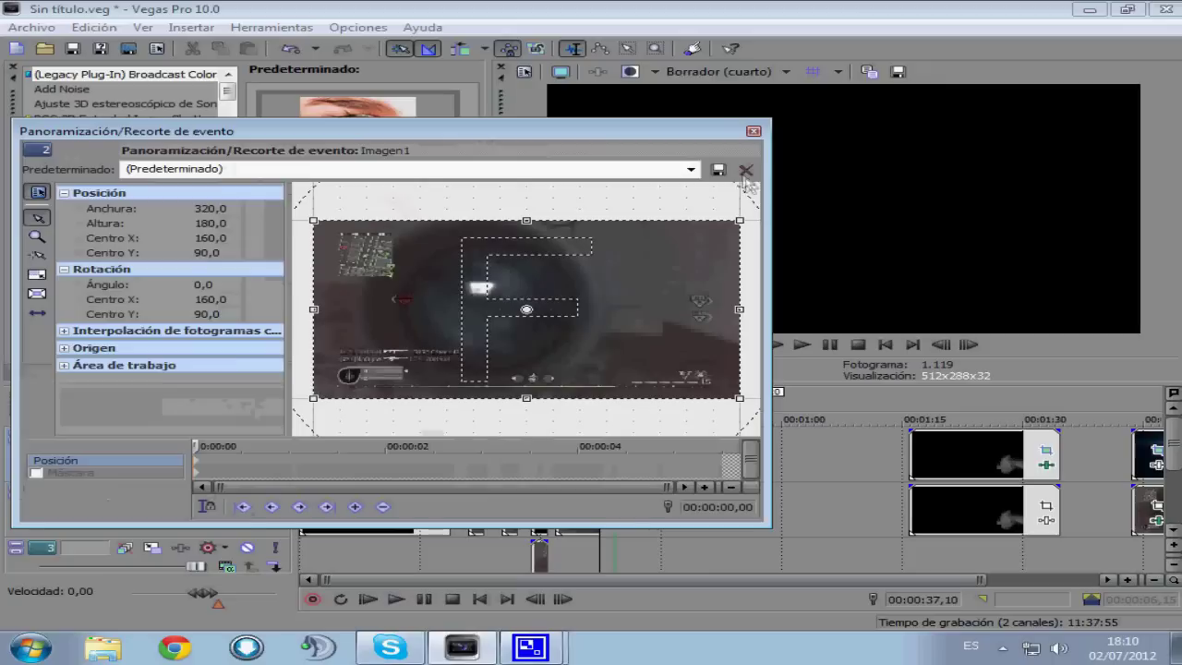
left_click(754, 133)
left_click(557, 504)
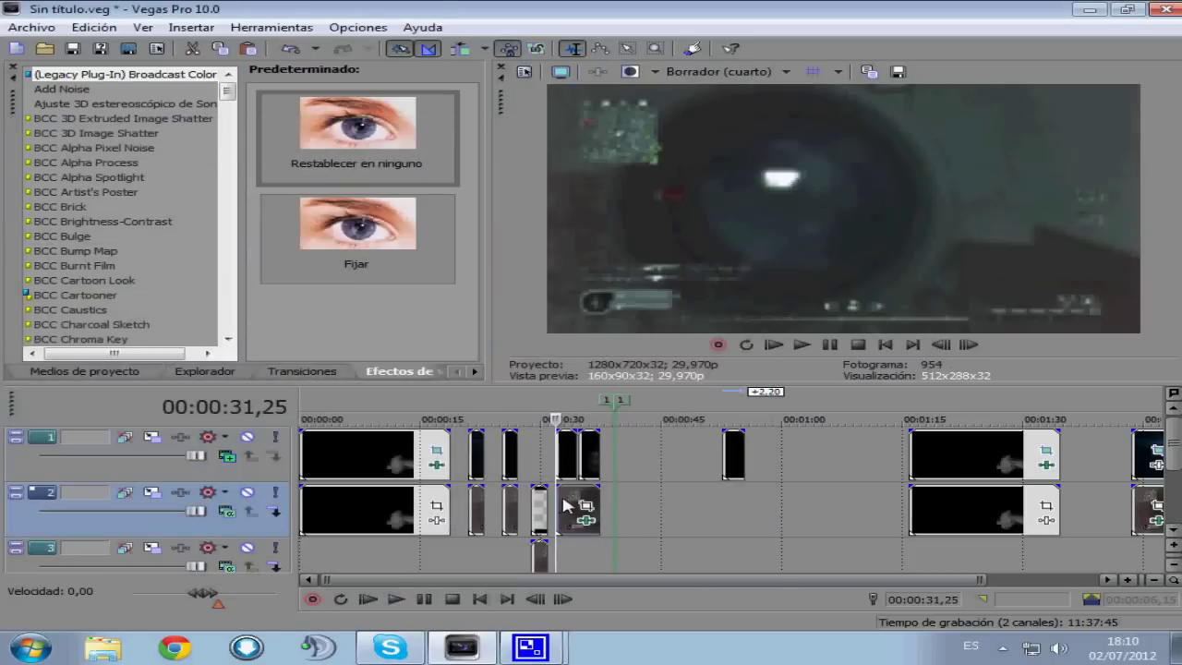
left_click(719, 507)
key("ctrl+v")
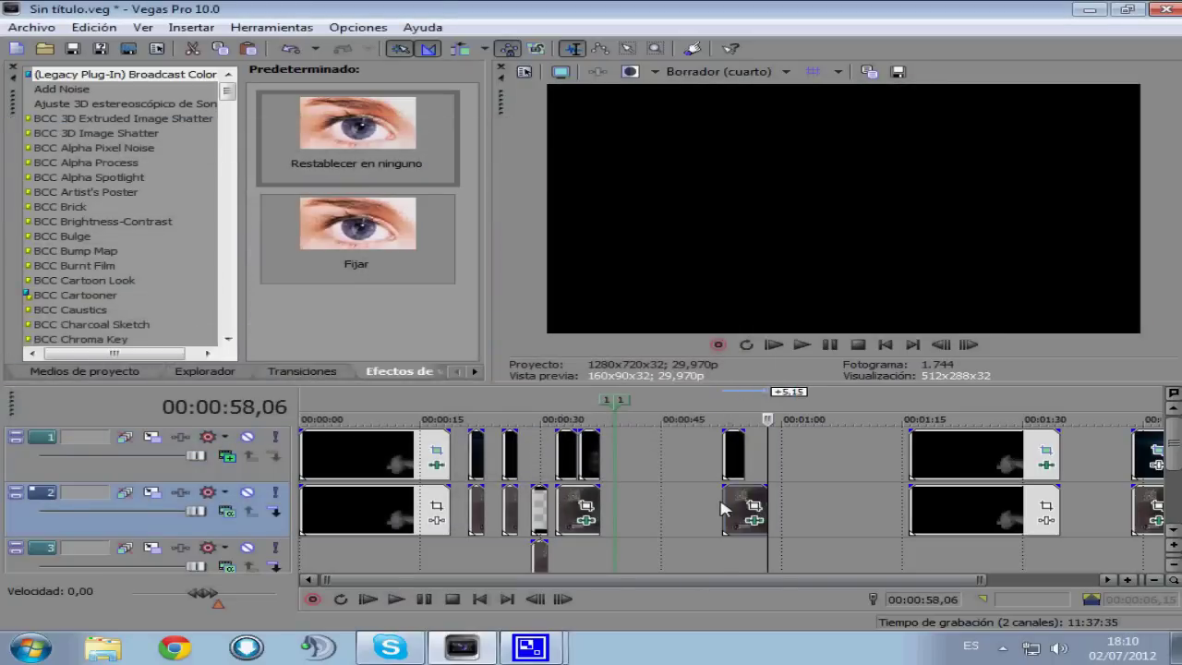
Preview the pasted bg-whatvirus overlay over the gameplay footage from 00:00:52,21.
left_click(185, 476)
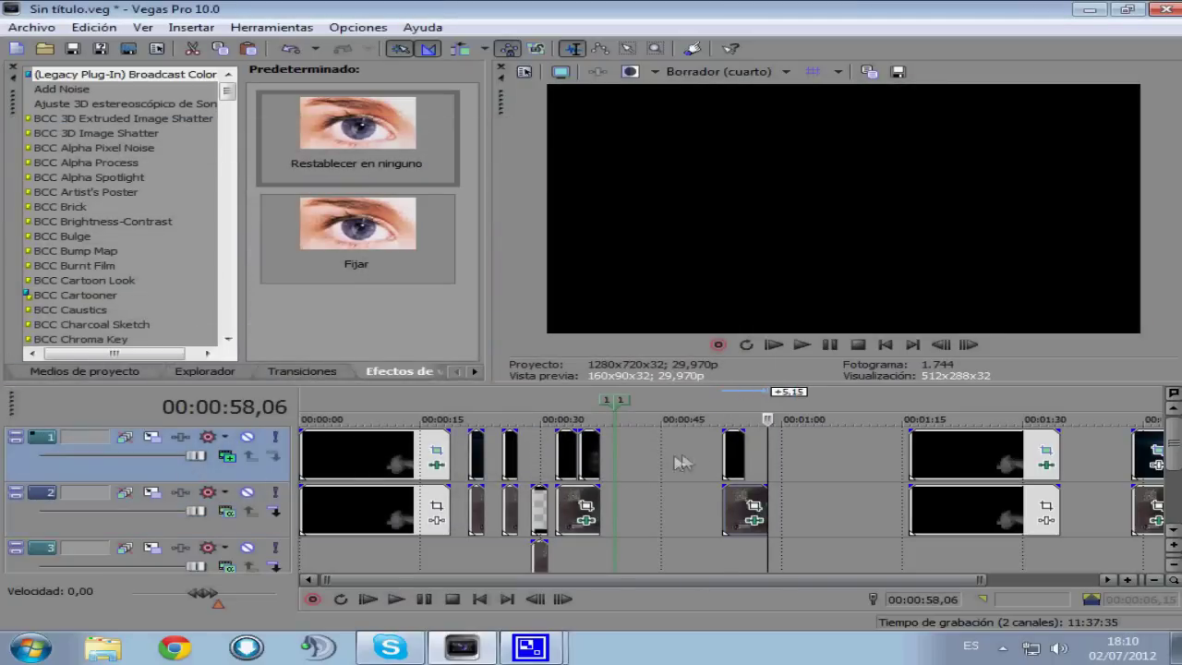
left_click(732, 454)
scroll(734, 454, "up", 2)
scroll(732, 453, "up", 2)
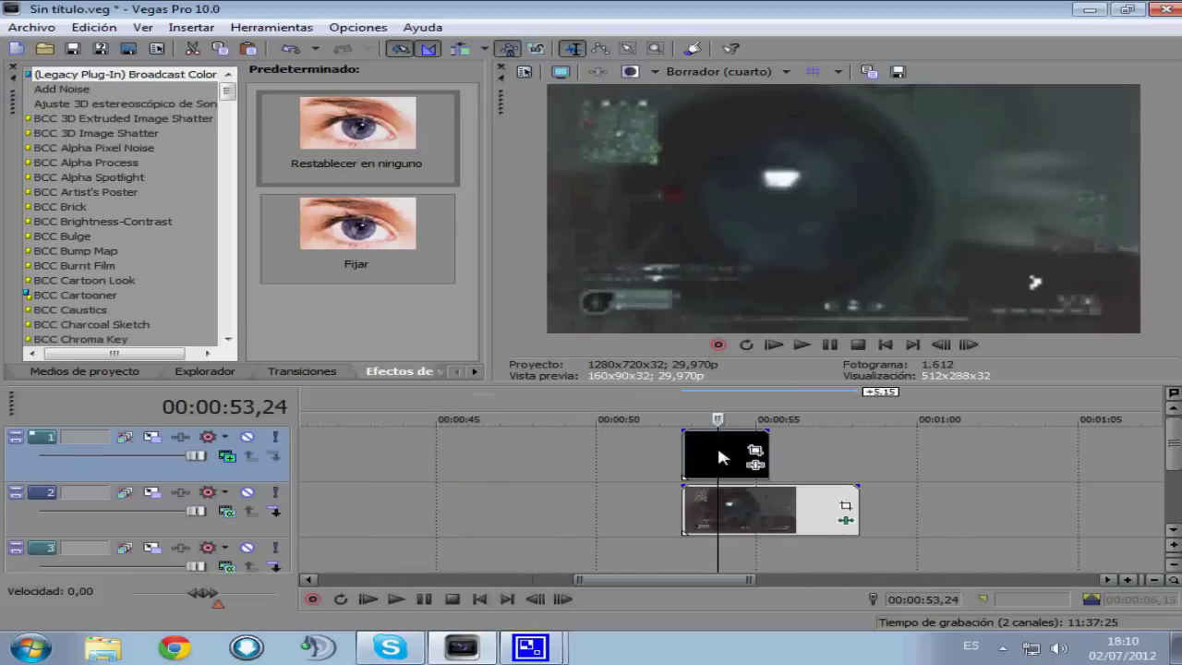
left_click(693, 457)
left_click(684, 460)
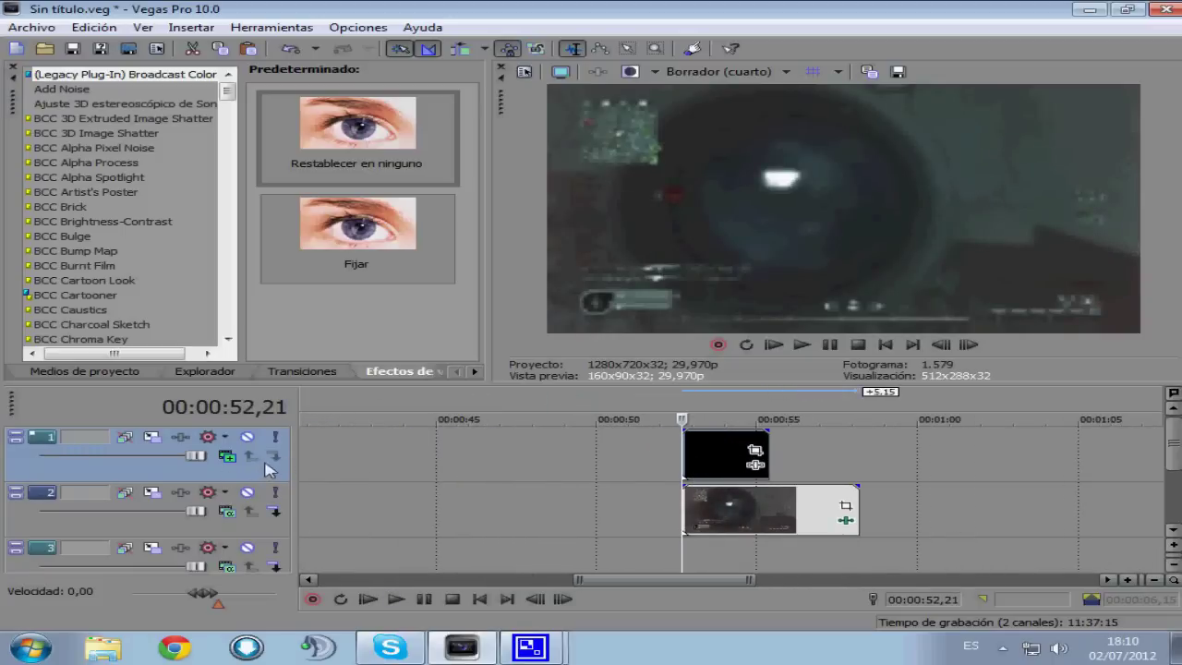
left_click(703, 504)
left_click(737, 497)
left_click(686, 498)
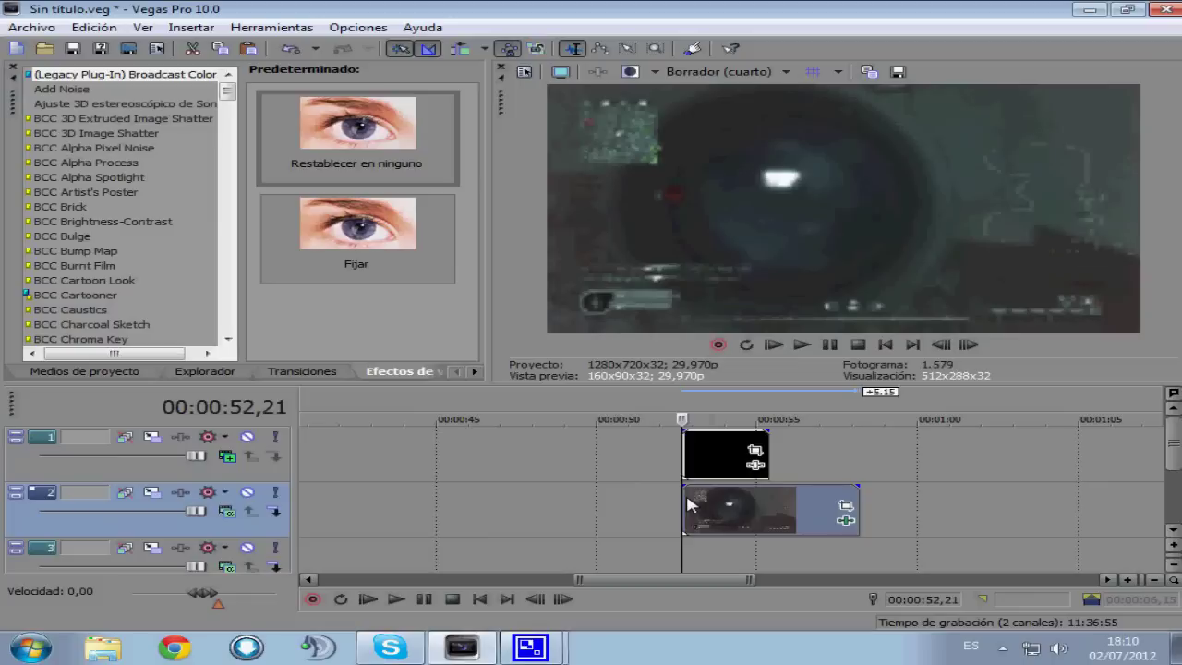
left_click(395, 598)
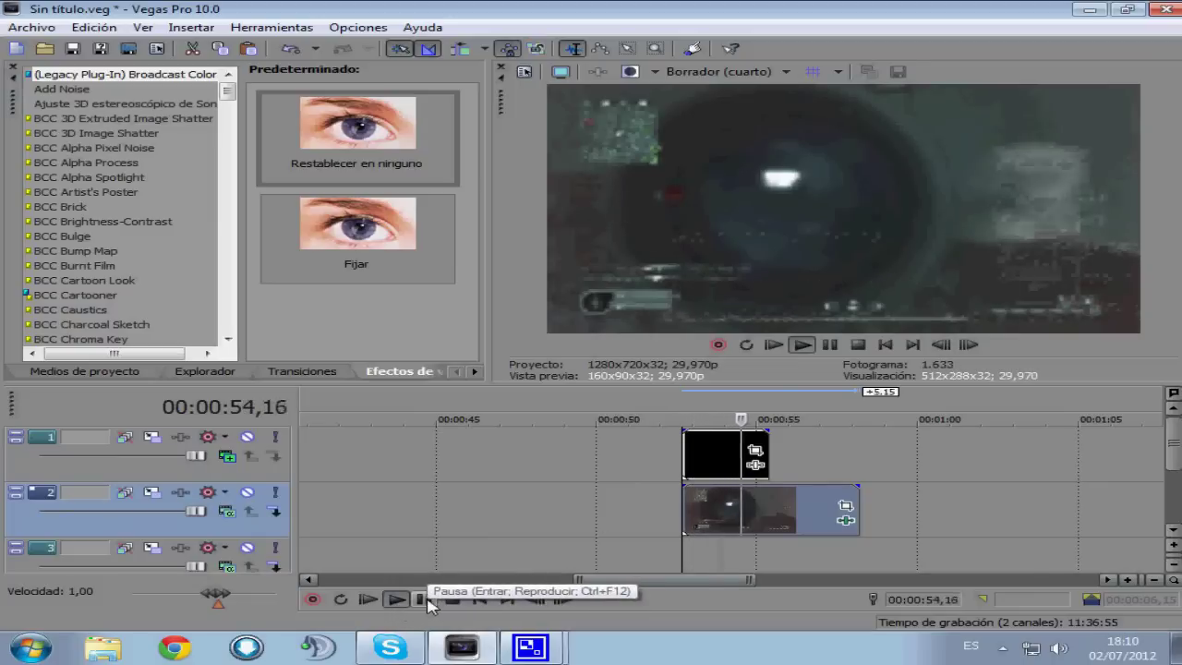
left_click(424, 598)
Enable Mantener relación de aspecto in the properties of the pasted bg-whatvirus event.
left_click(691, 455)
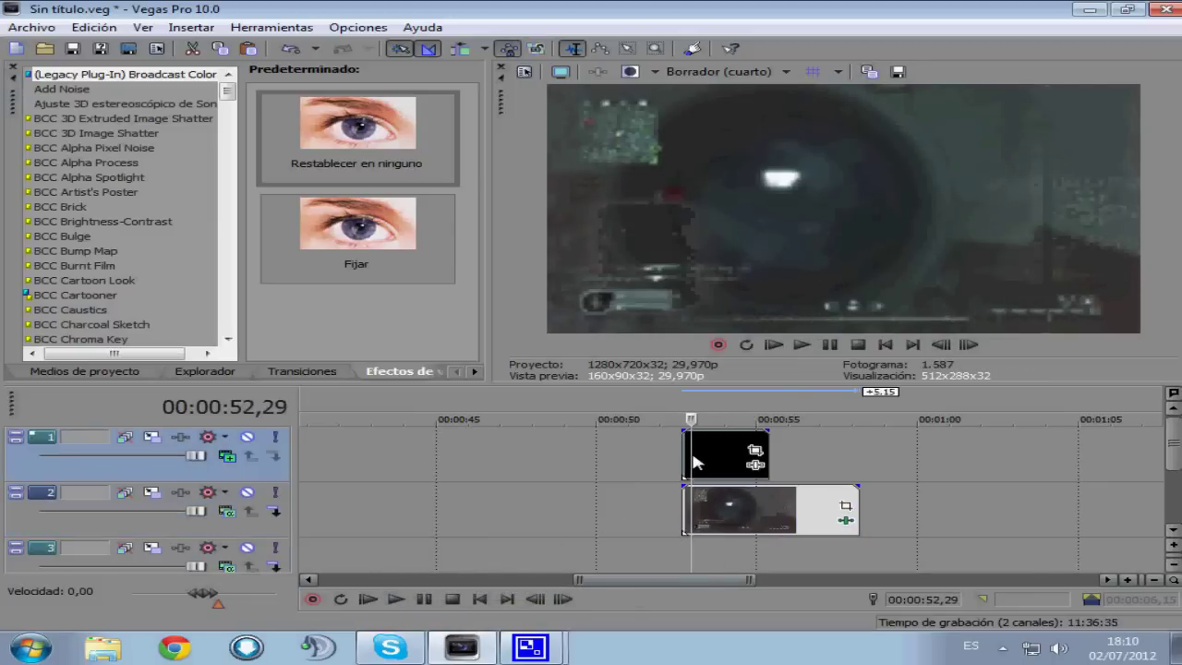
right_click(769, 460)
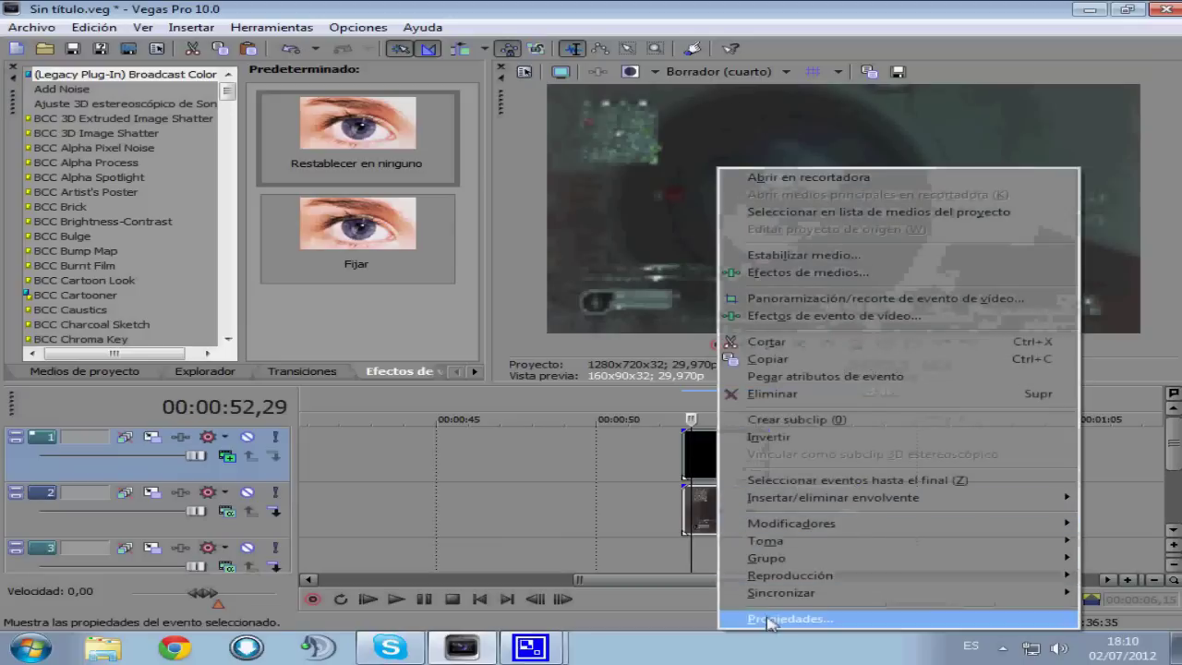
left_click(785, 612)
left_click(427, 198)
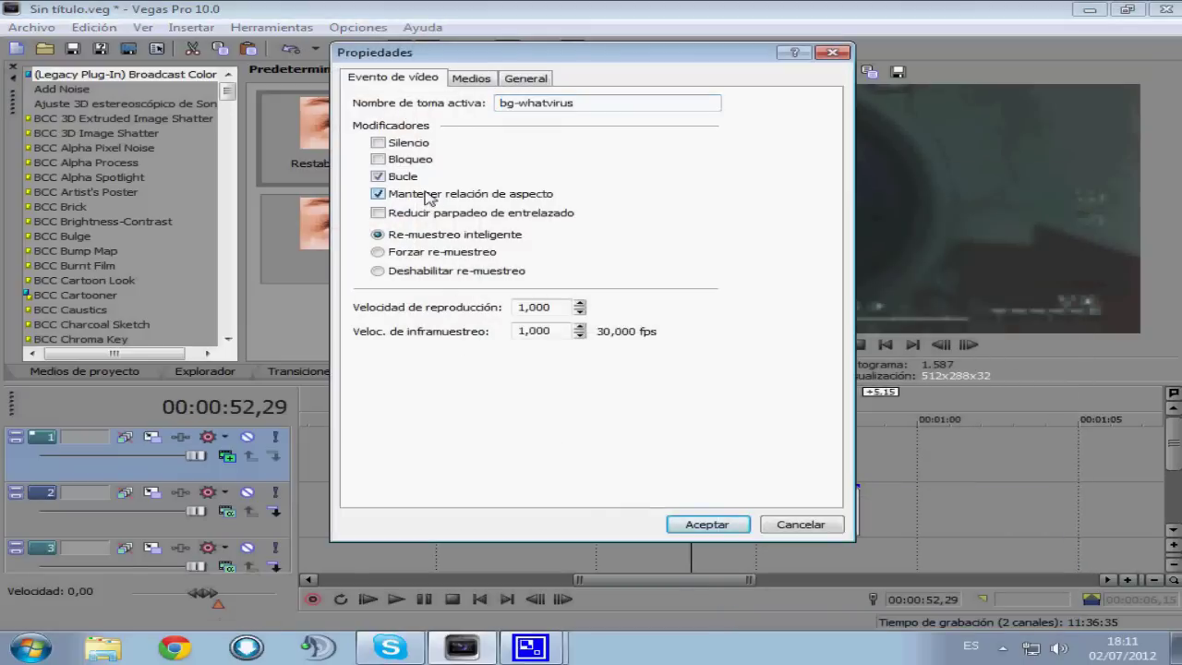
left_click(685, 522)
Preview the pasted bg-whatvirus overlay from its start with the aspect ratio maintained.
left_click(712, 466)
left_click(723, 464)
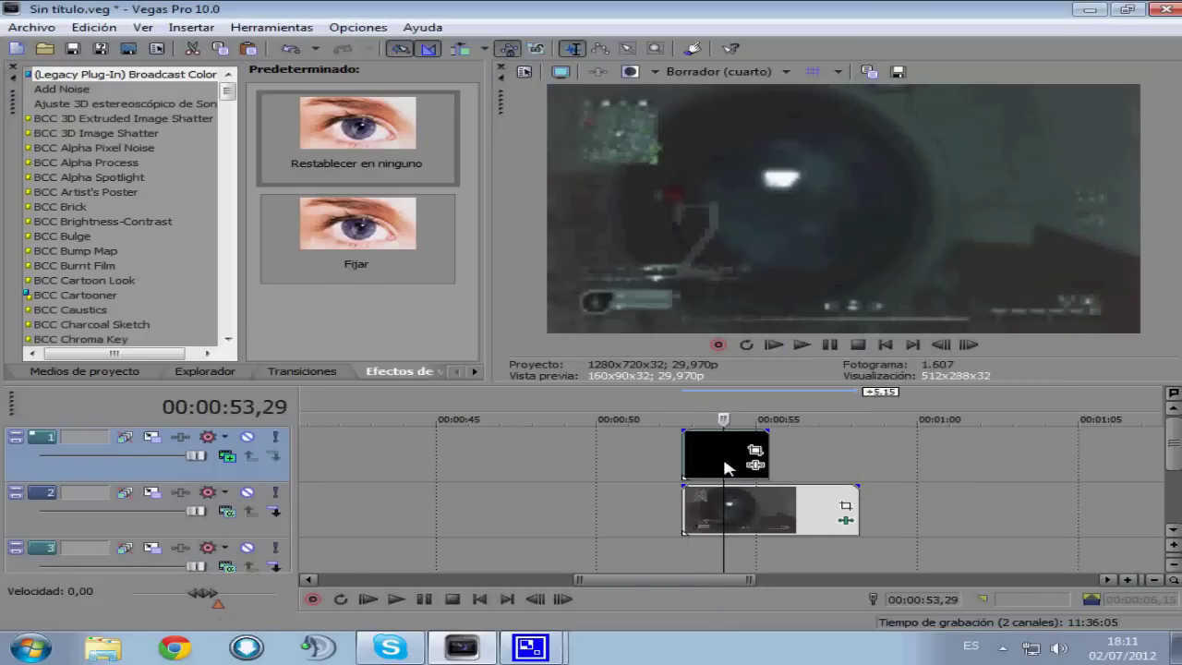
left_click(682, 458)
left_click(396, 601)
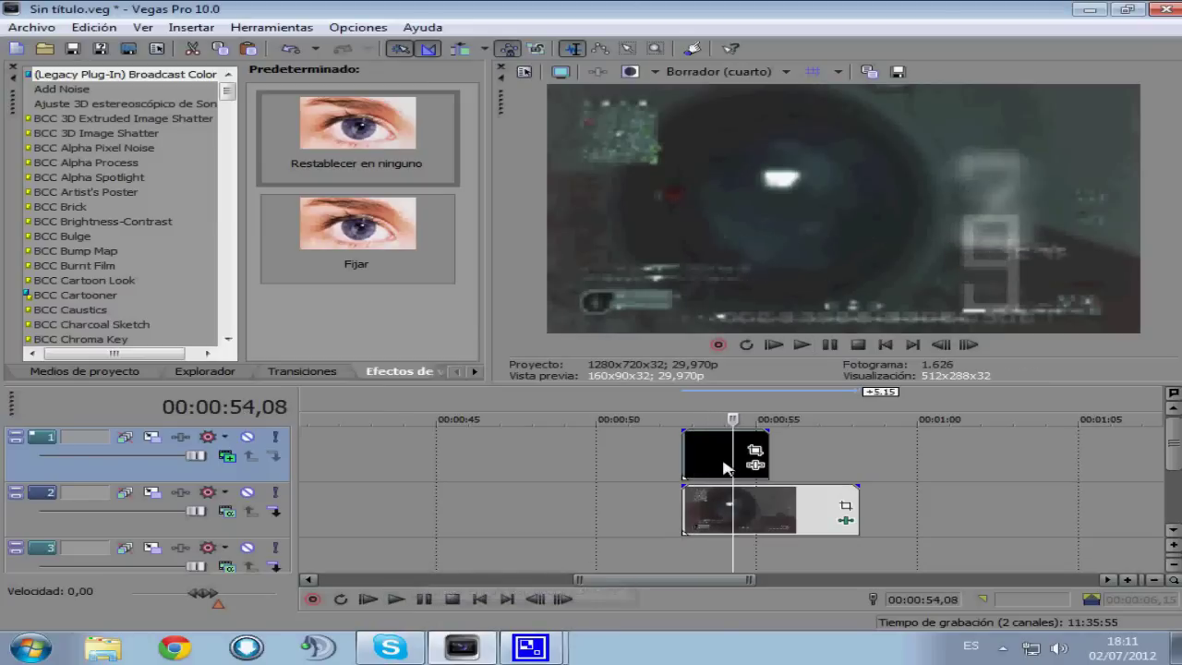
Disable Mantener relación de aspecto in the pasted bg-whatvirus event's properties so the overlay fills the frame.
right_click(725, 498)
left_click(796, 617)
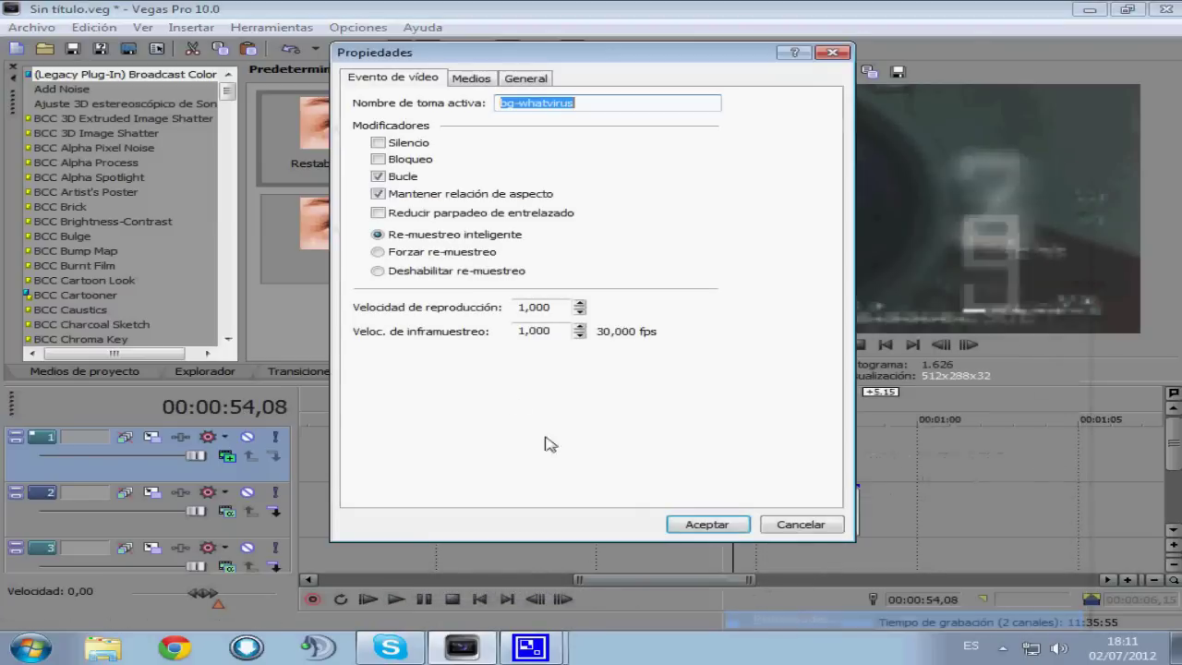
left_click(429, 195)
left_click(702, 523)
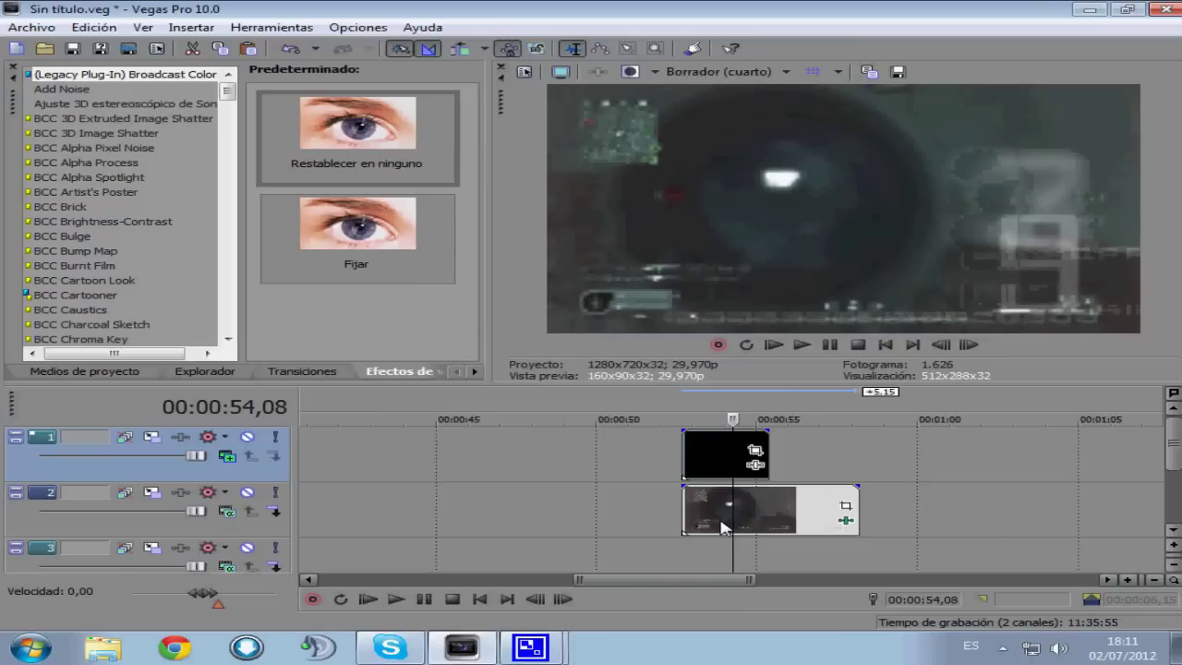
Paste another copy of the bg-whatvirus overlay on track 1 at about 00:00:55,28, just after the existing one above the gameplay clip.
left_click(716, 505)
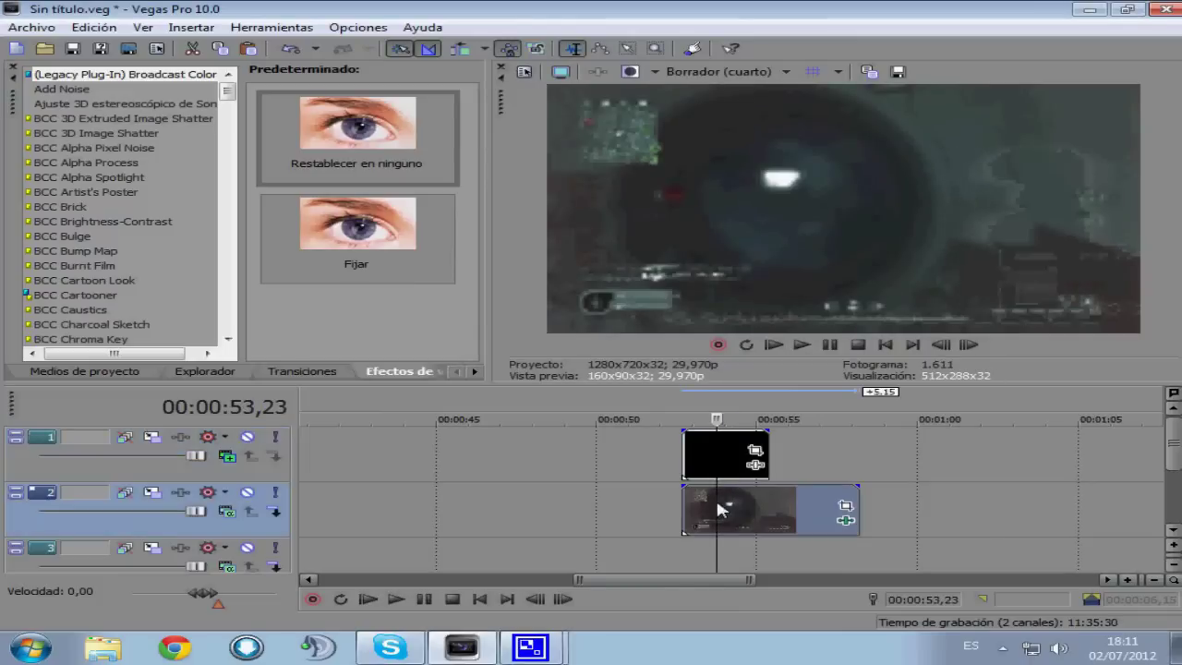
scroll(680, 487, "down", 3)
left_click(432, 466)
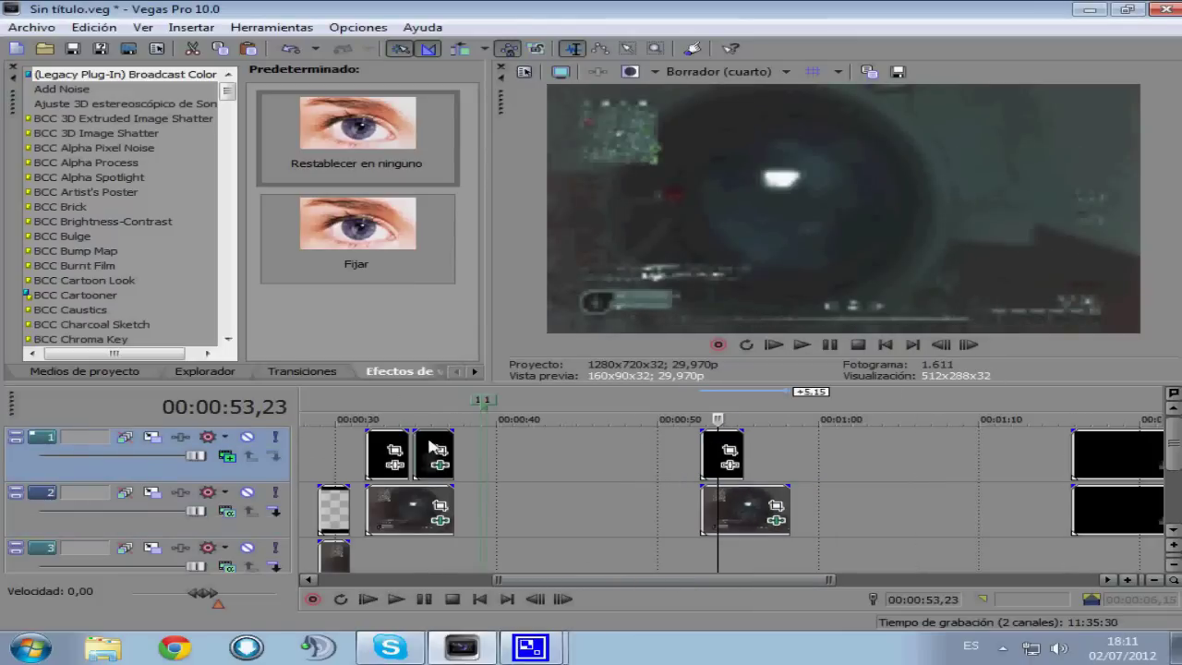
left_click(720, 441)
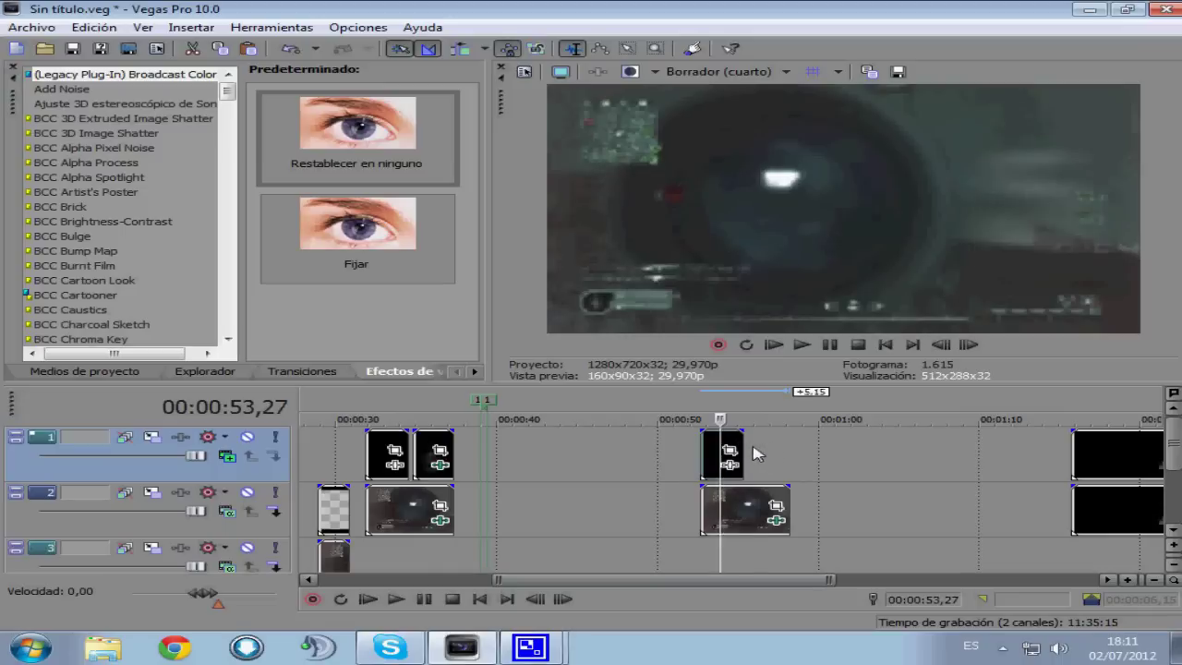
left_click(753, 447)
key("ctrl+v")
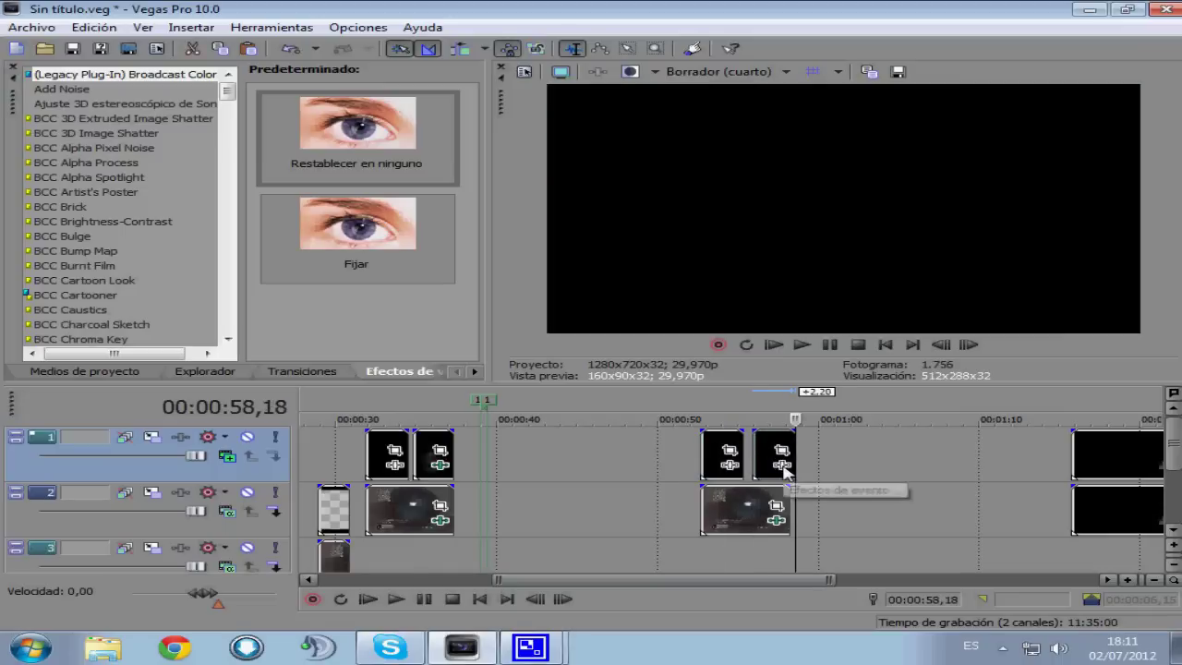
Add the Sony Color Balance effect to the newly pasted bg-whatvirus overlay.
left_click(783, 471)
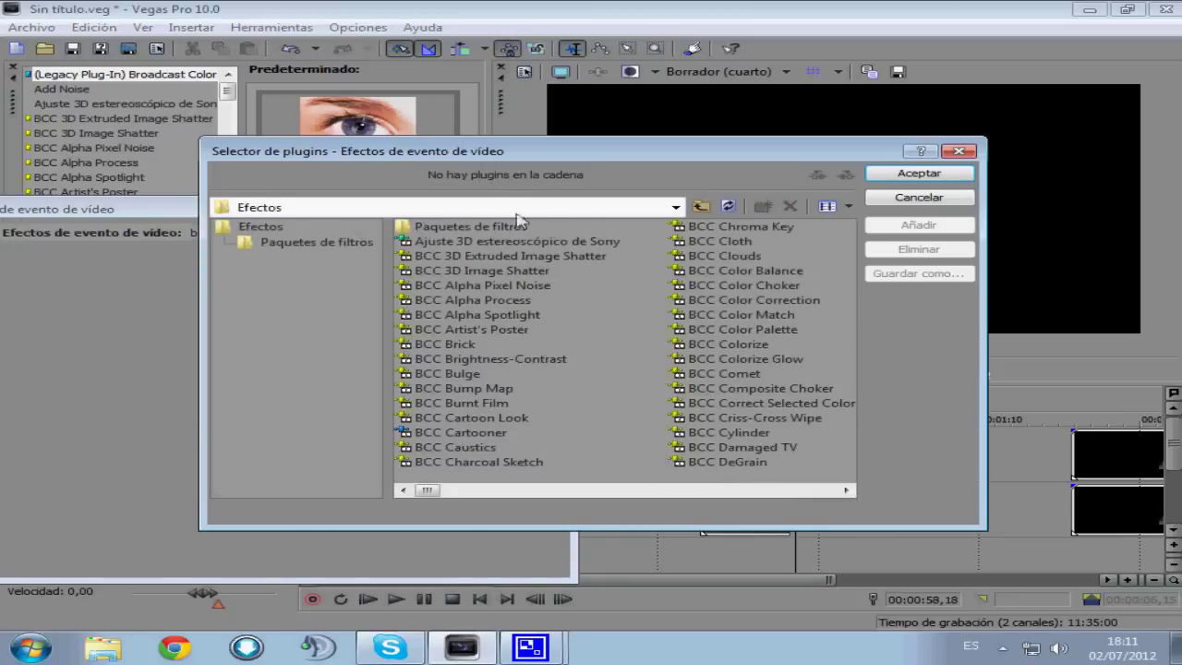
left_click_drag(427, 490, 719, 492)
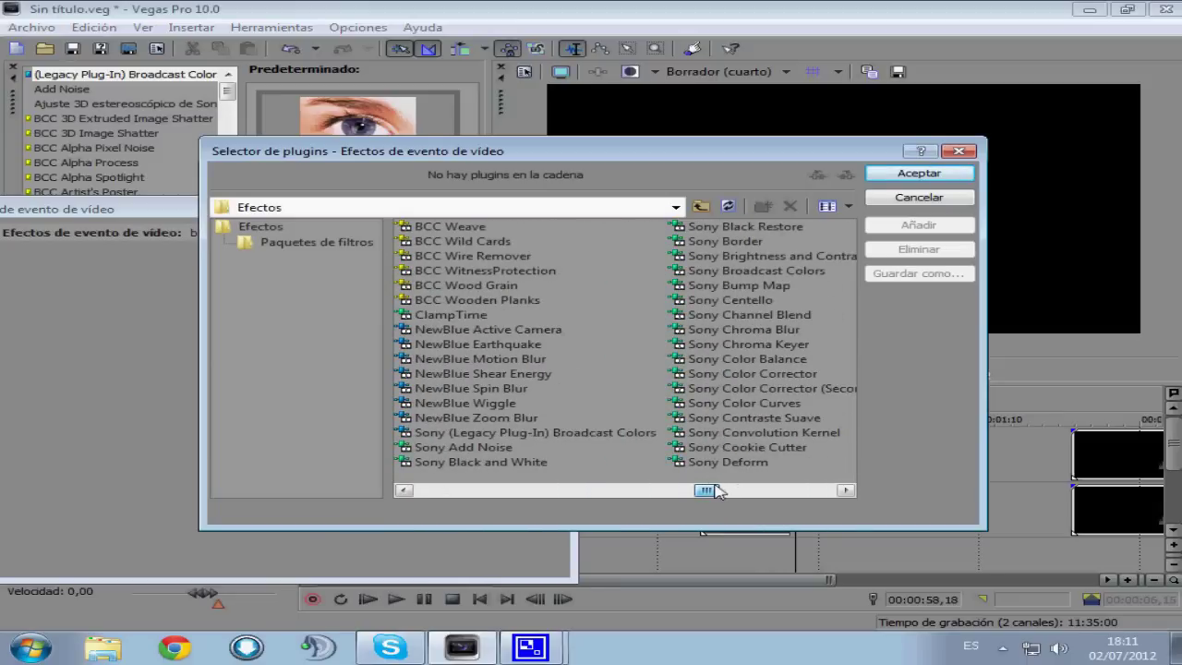
left_click(776, 360)
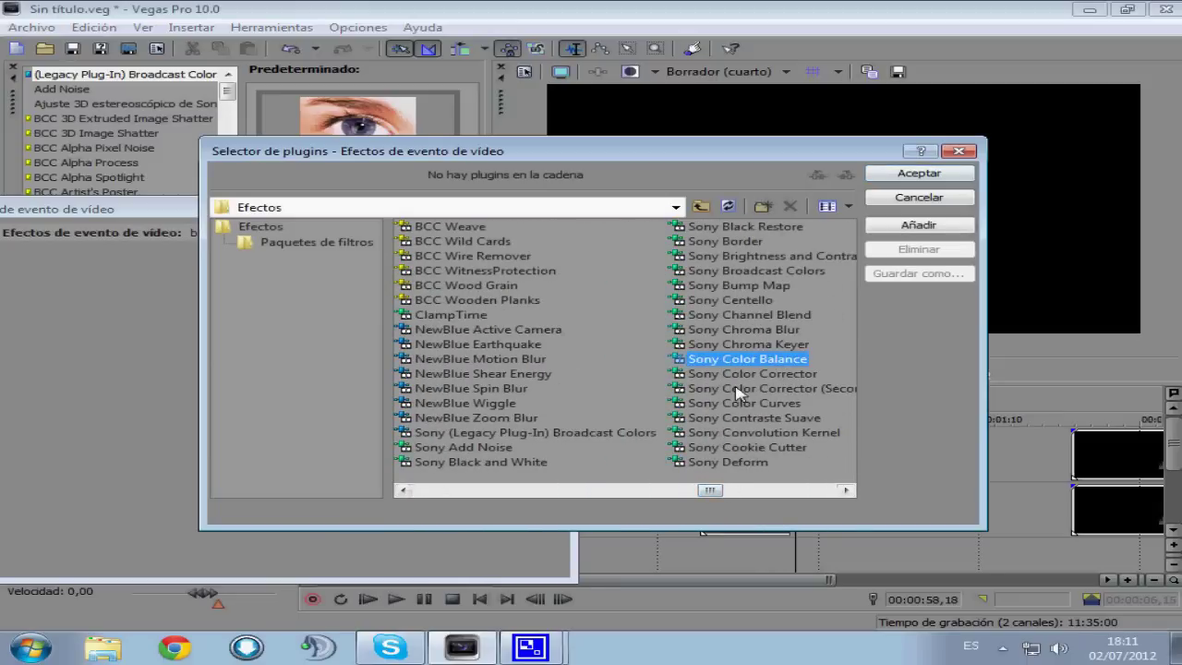
left_click(913, 229)
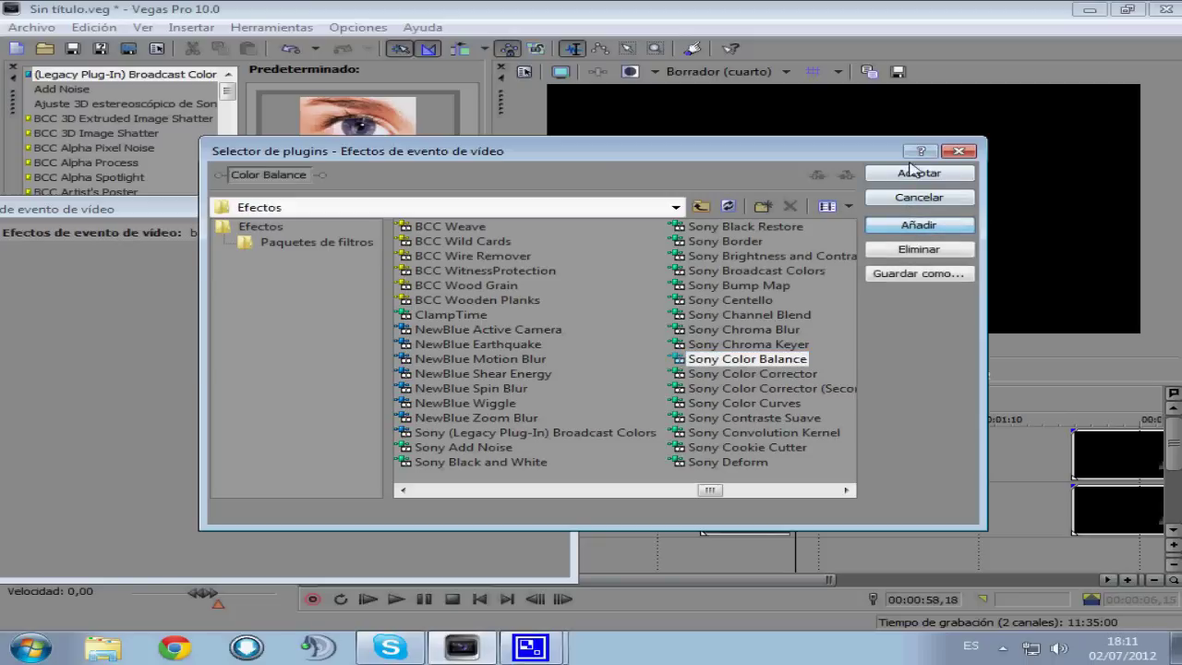
left_click(910, 174)
Set the overlay's Color Balance midtones to Rojo 0,5000, Verde -0,5000 and Azul 0,5000, using a frame inside the overlay as preview.
left_click_drag(334, 213, 498, 199)
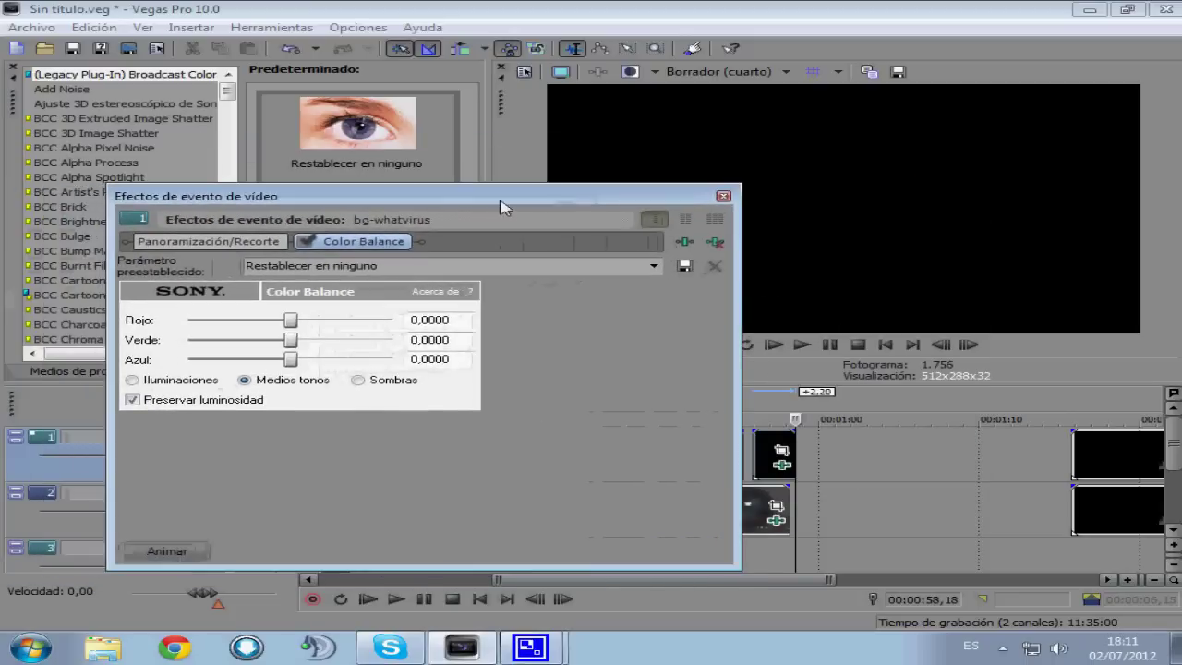
left_click_drag(301, 325, 395, 320)
left_click(766, 453)
left_click_drag(291, 340, 90, 332)
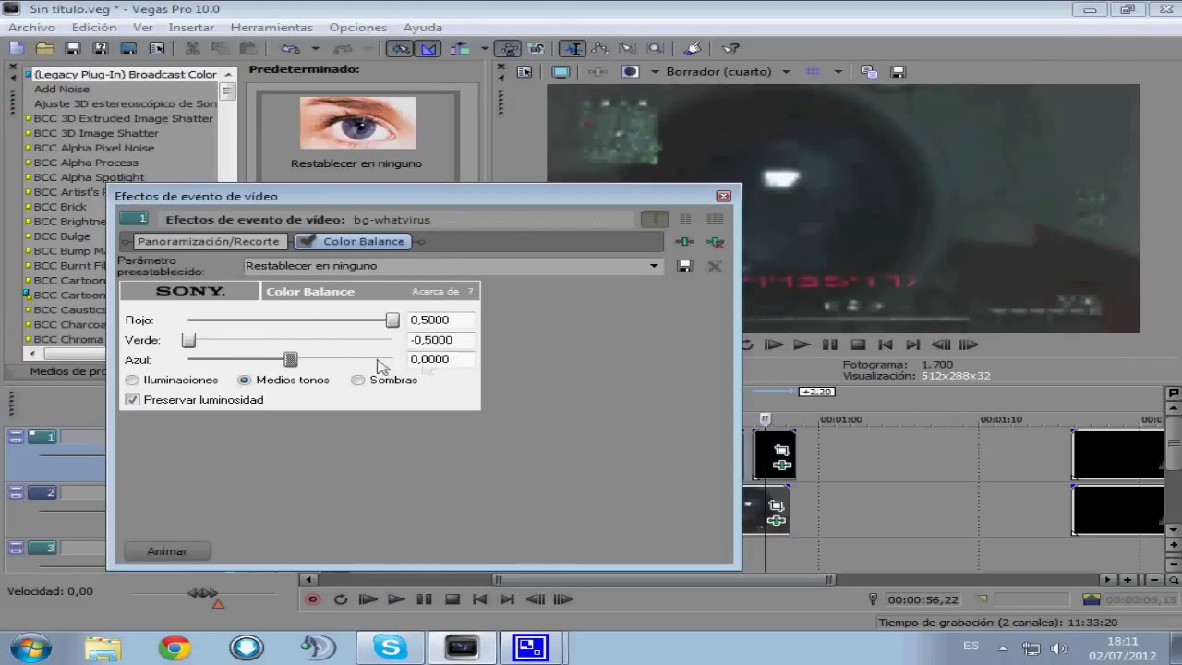
left_click_drag(291, 360, 462, 362)
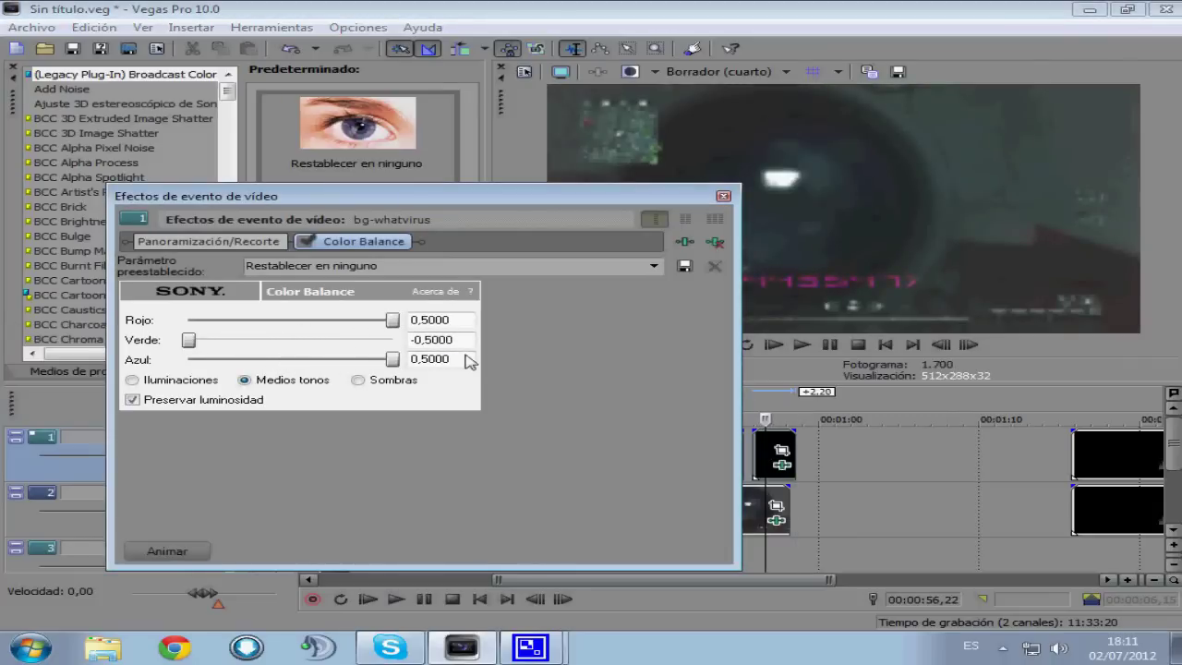
left_click(723, 197)
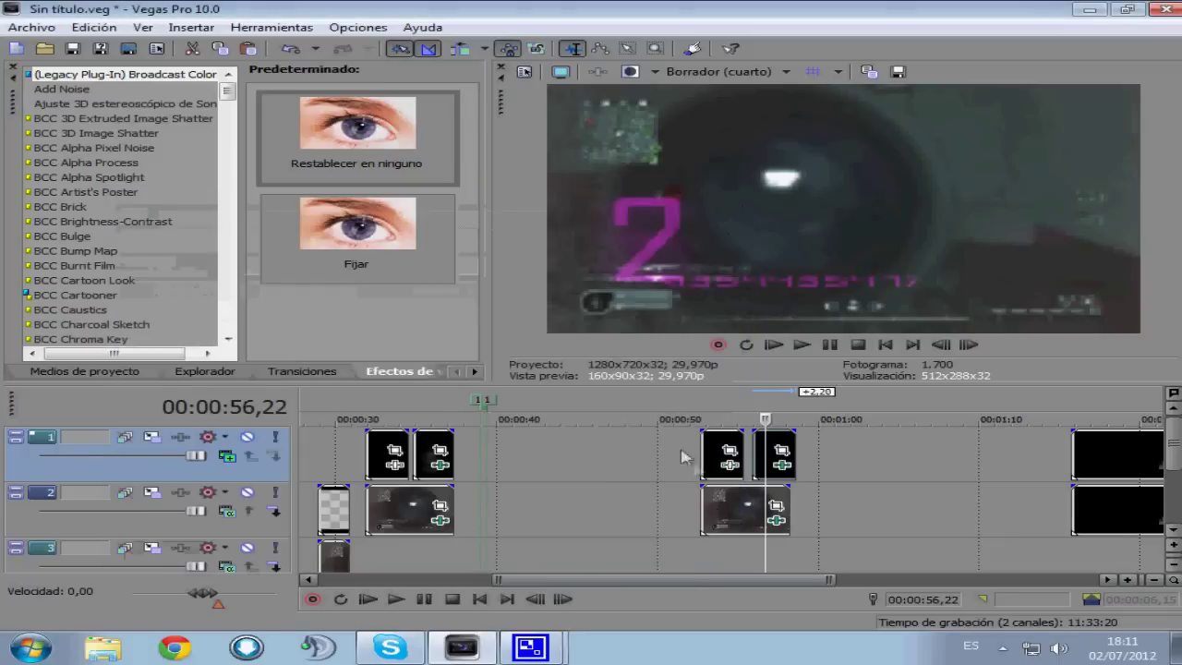
Preview the color-balanced bg-whatvirus overlay from its start over the gameplay footage.
left_click(752, 441)
scroll(751, 443, "up", 3)
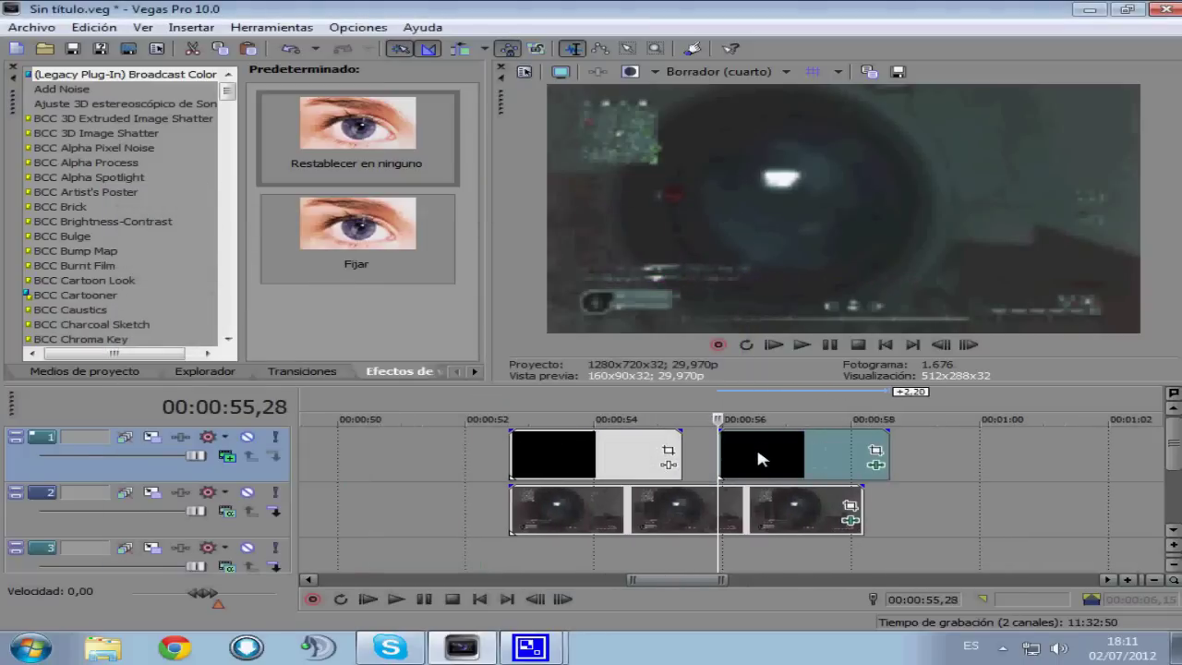
left_click(396, 598)
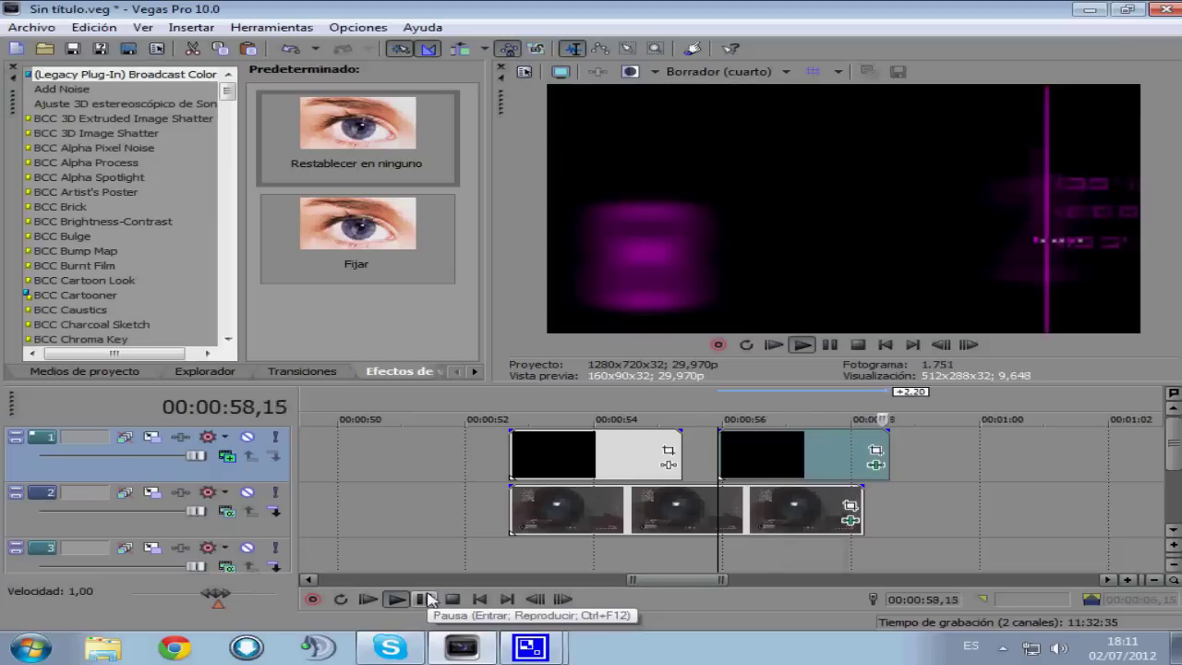
left_click(425, 599)
Extend the gameplay clip on track 2 to the end of the color-balanced overlay and play back the section.
left_click_drag(868, 499, 894, 510)
left_click(753, 413)
left_click(396, 599)
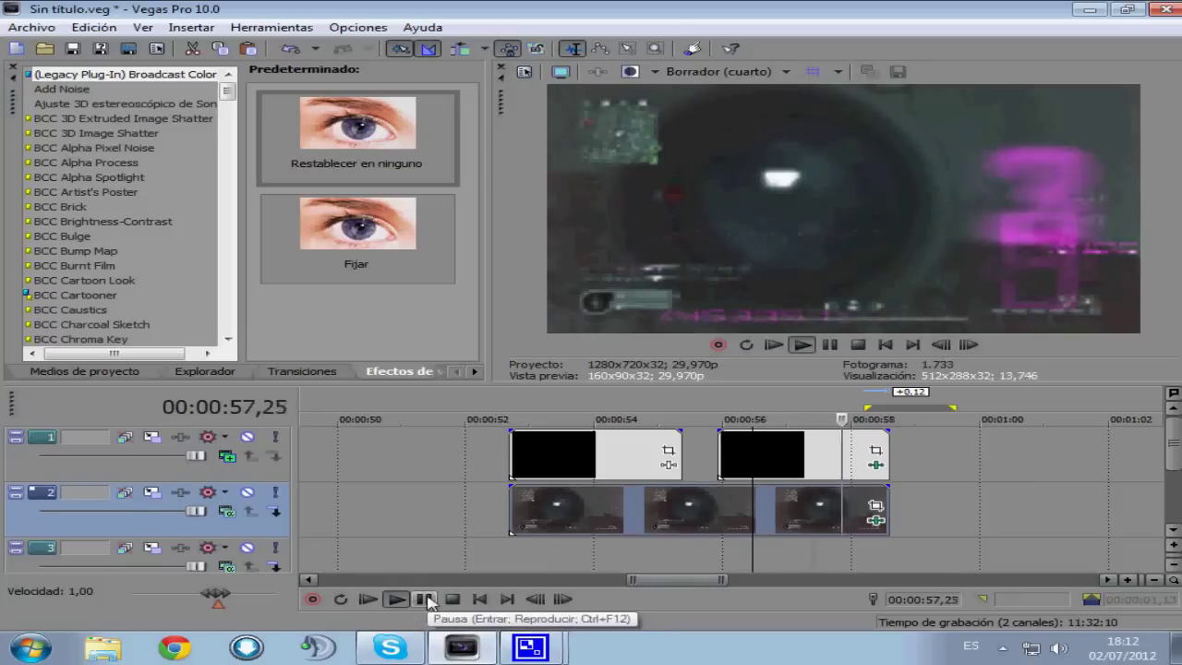
left_click(425, 599)
scroll(452, 506, "down", 5)
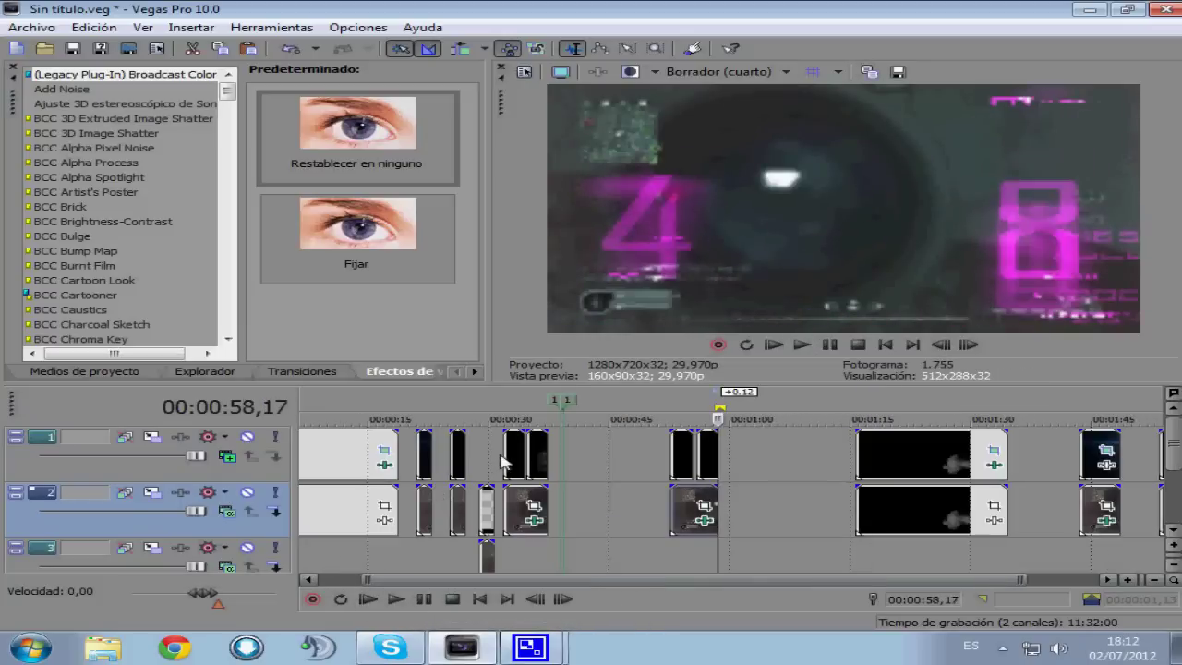
scroll(504, 462, "down", 2)
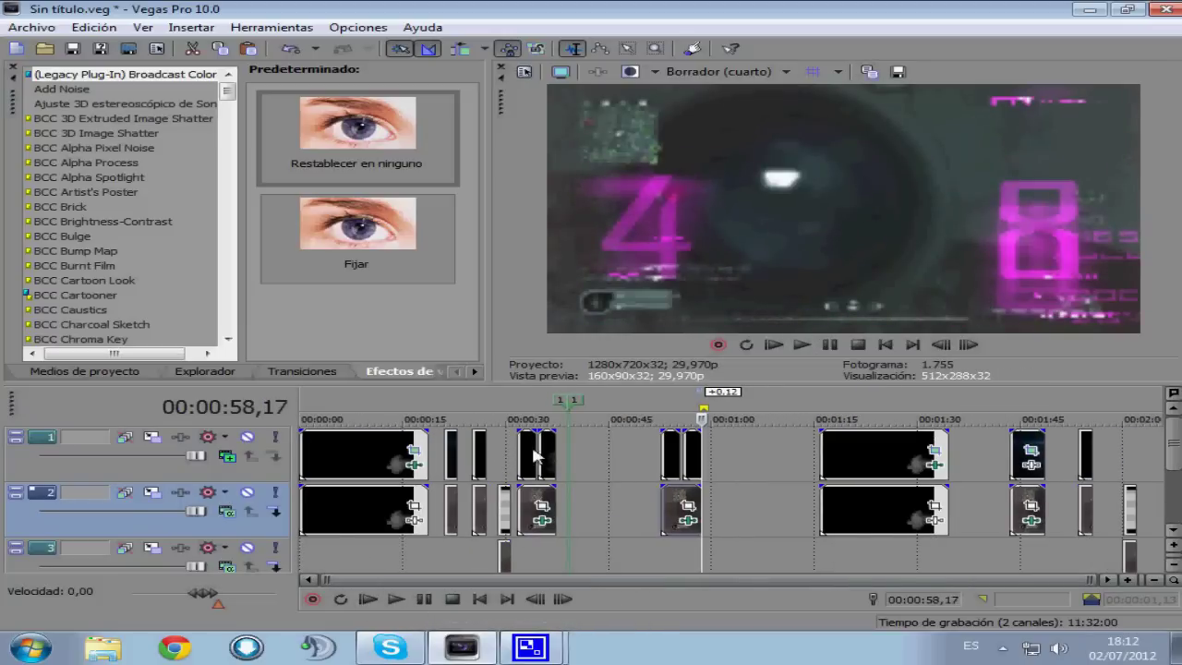